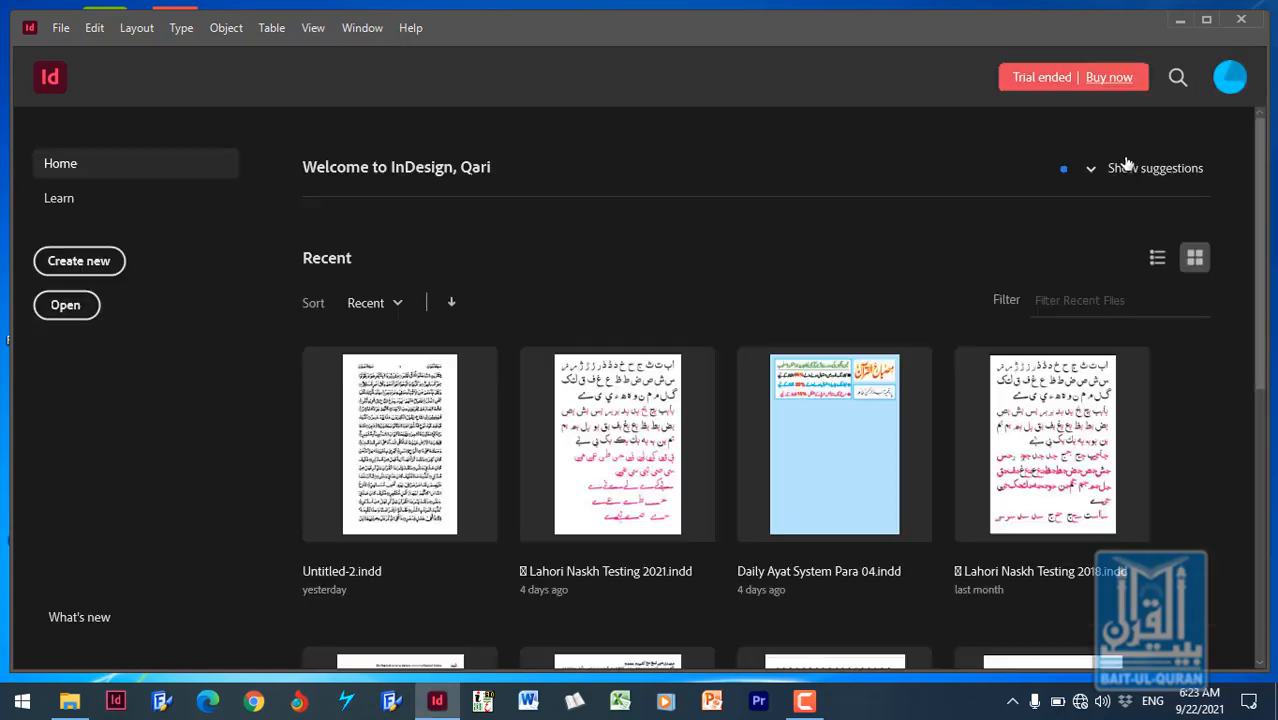
# - Maximize the window, start a new document and set its units to inches
pyautogui.click(1207, 21)
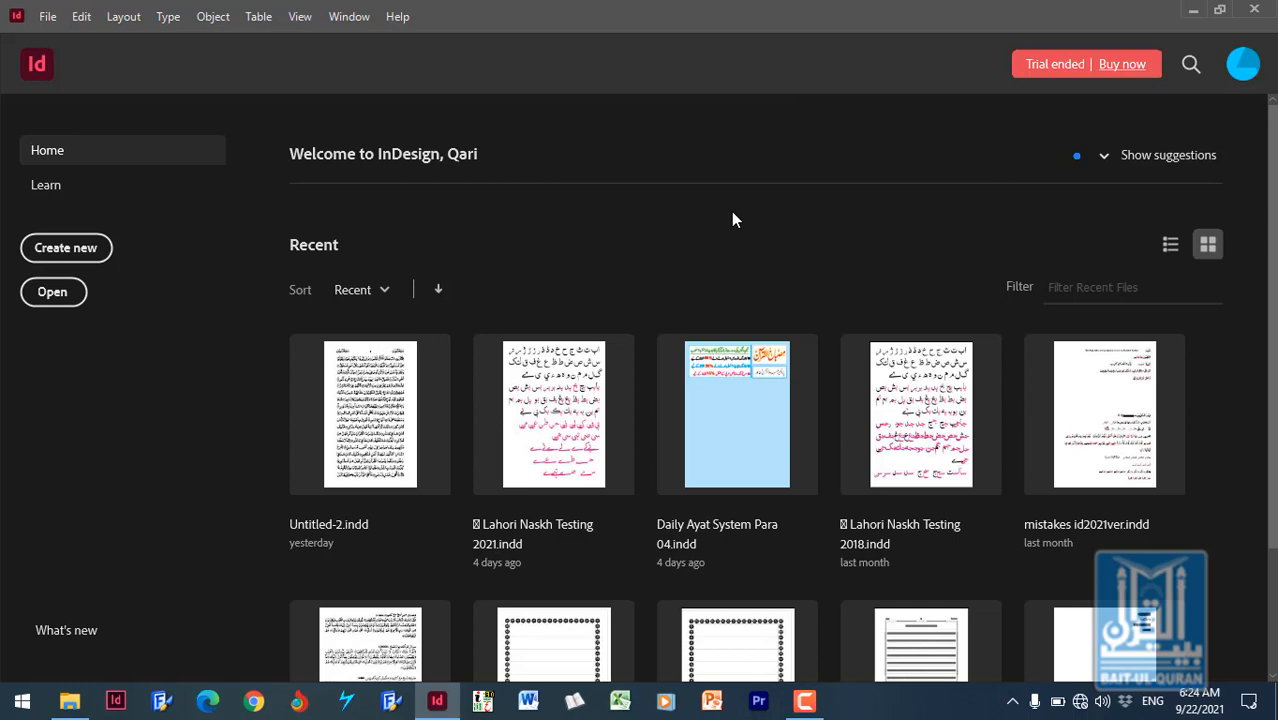
pyautogui.click(66, 250)
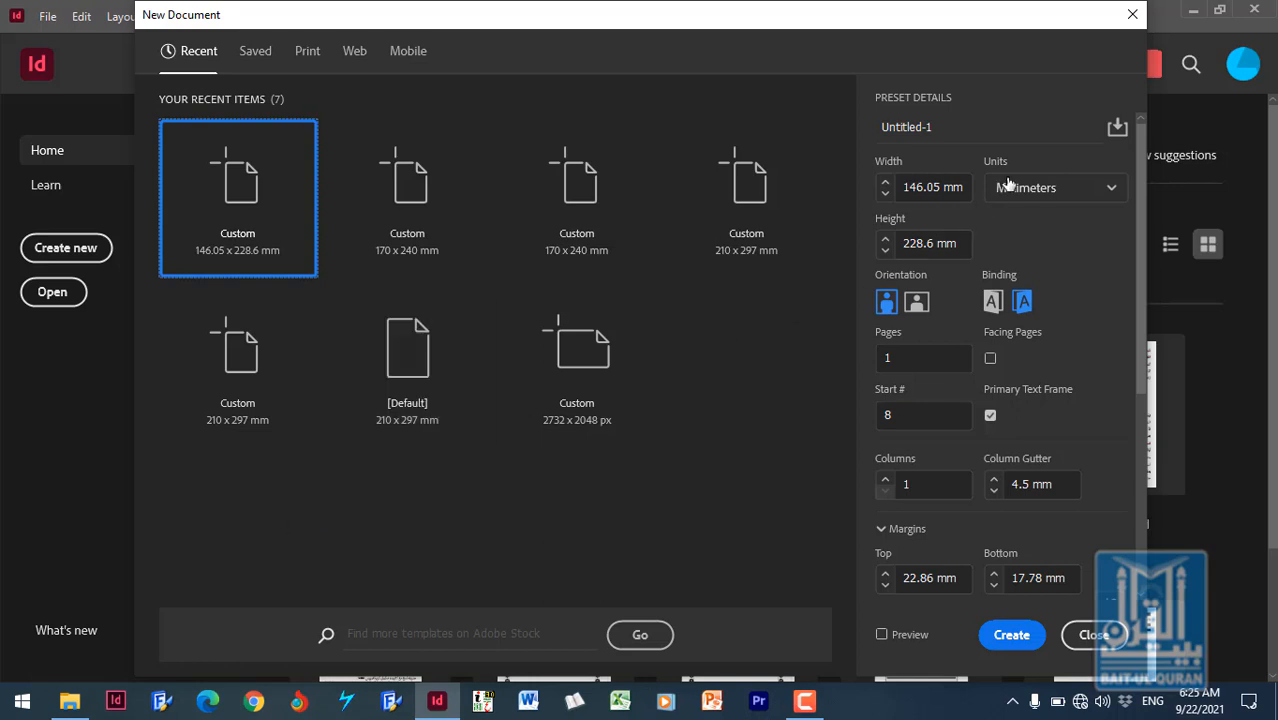
pyautogui.click(1112, 190)
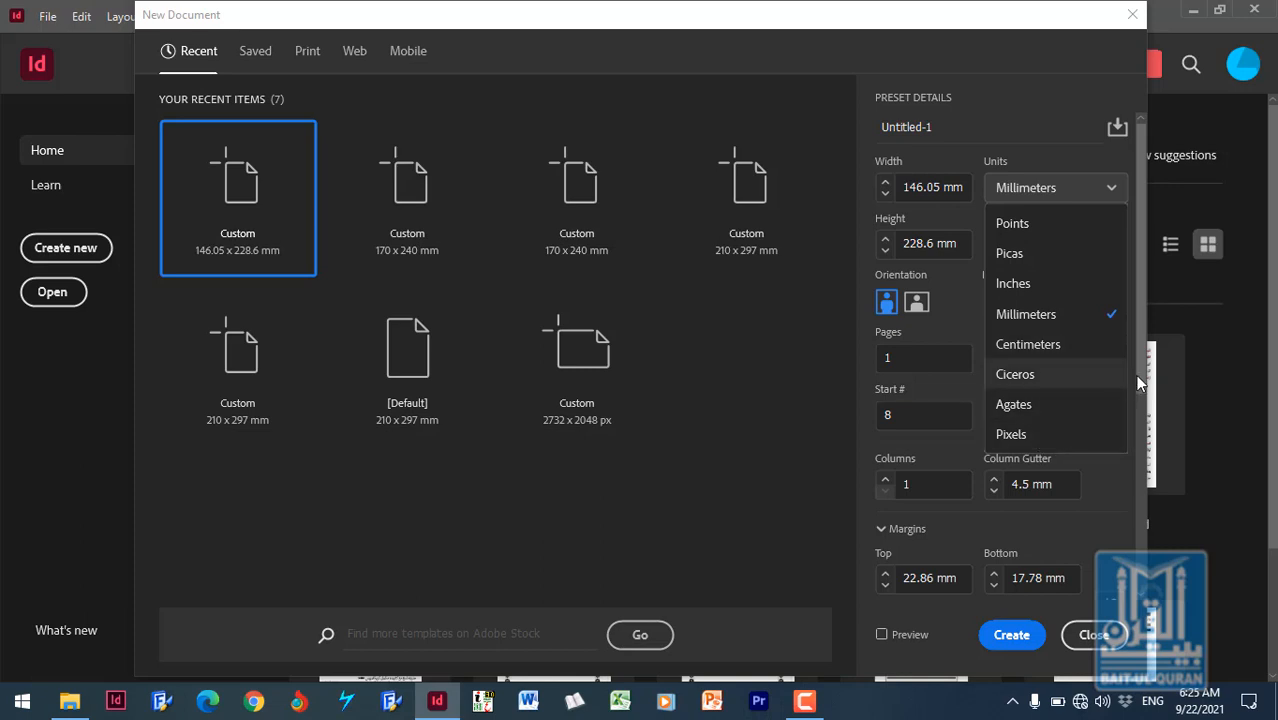
pyautogui.moveTo(1140, 367); pyautogui.dragTo(1139, 299)
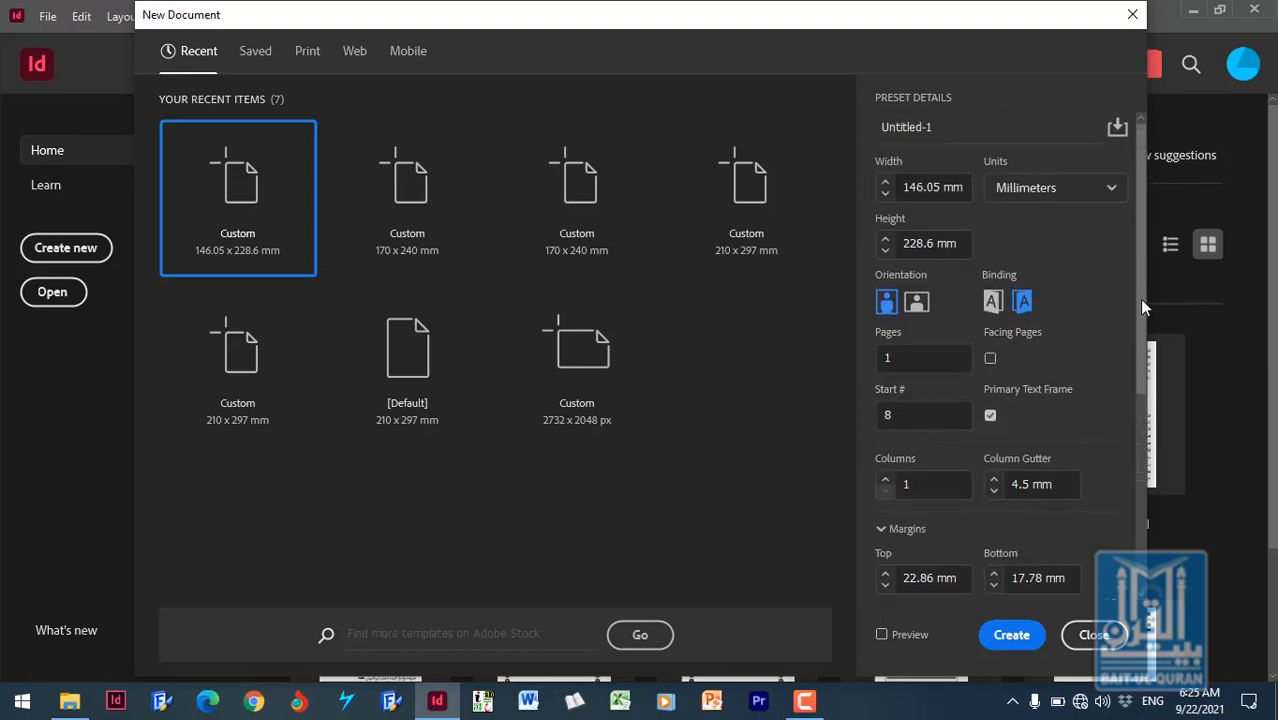
pyautogui.click(1110, 189)
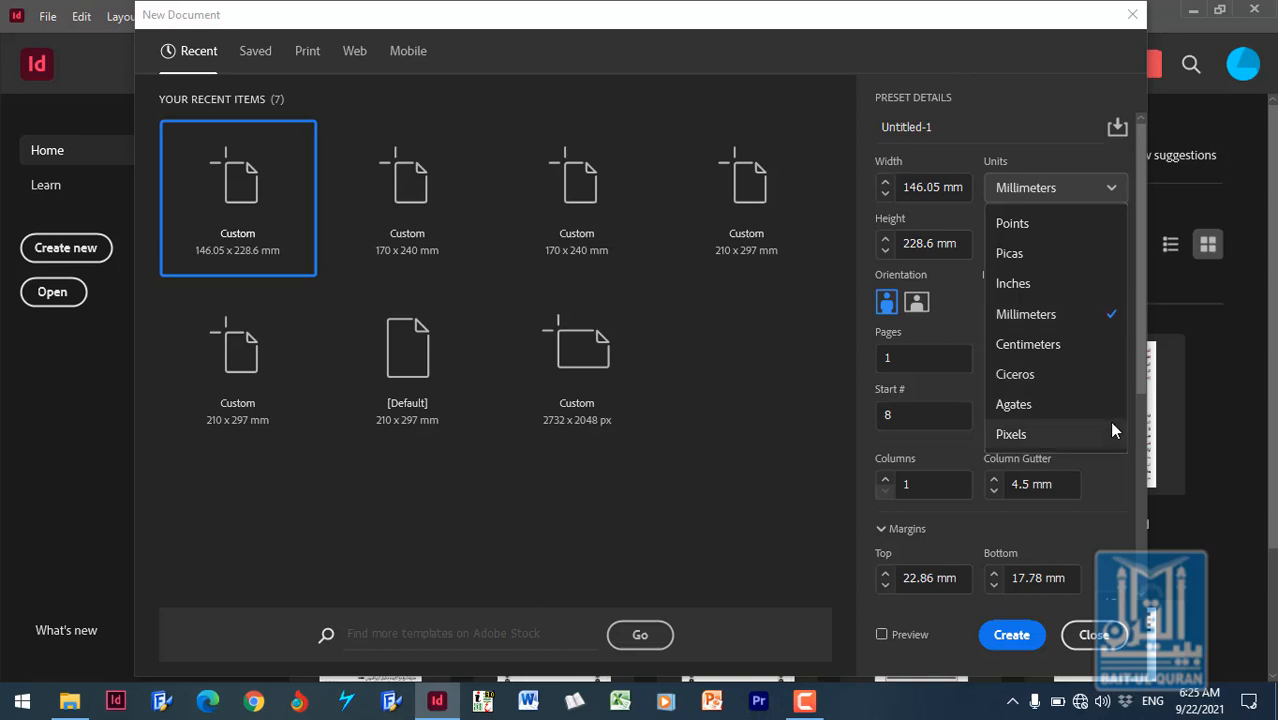
pyautogui.click(1045, 286)
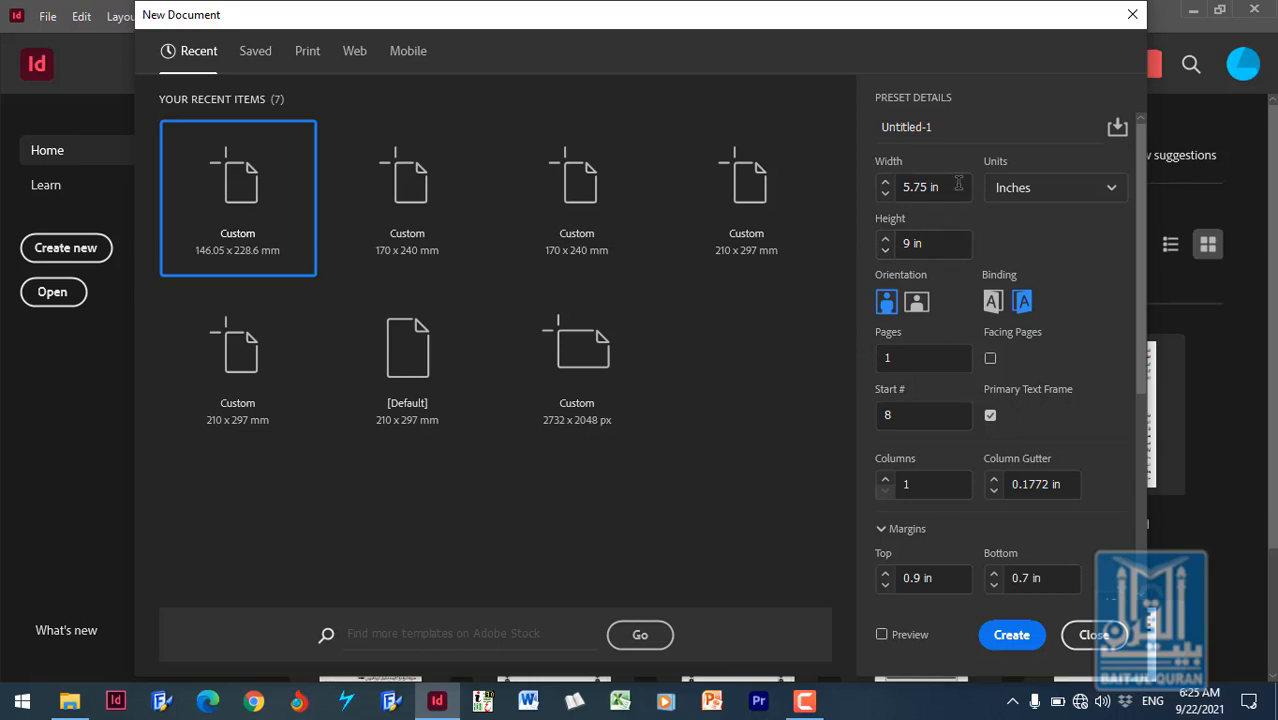
# - Set the page width to 9 in and the height to 11.5 in, and create the document
pyautogui.moveTo(952, 186); pyautogui.dragTo(840, 198)
pyautogui.write('9')
pyautogui.moveTo(940, 242); pyautogui.dragTo(857, 254)
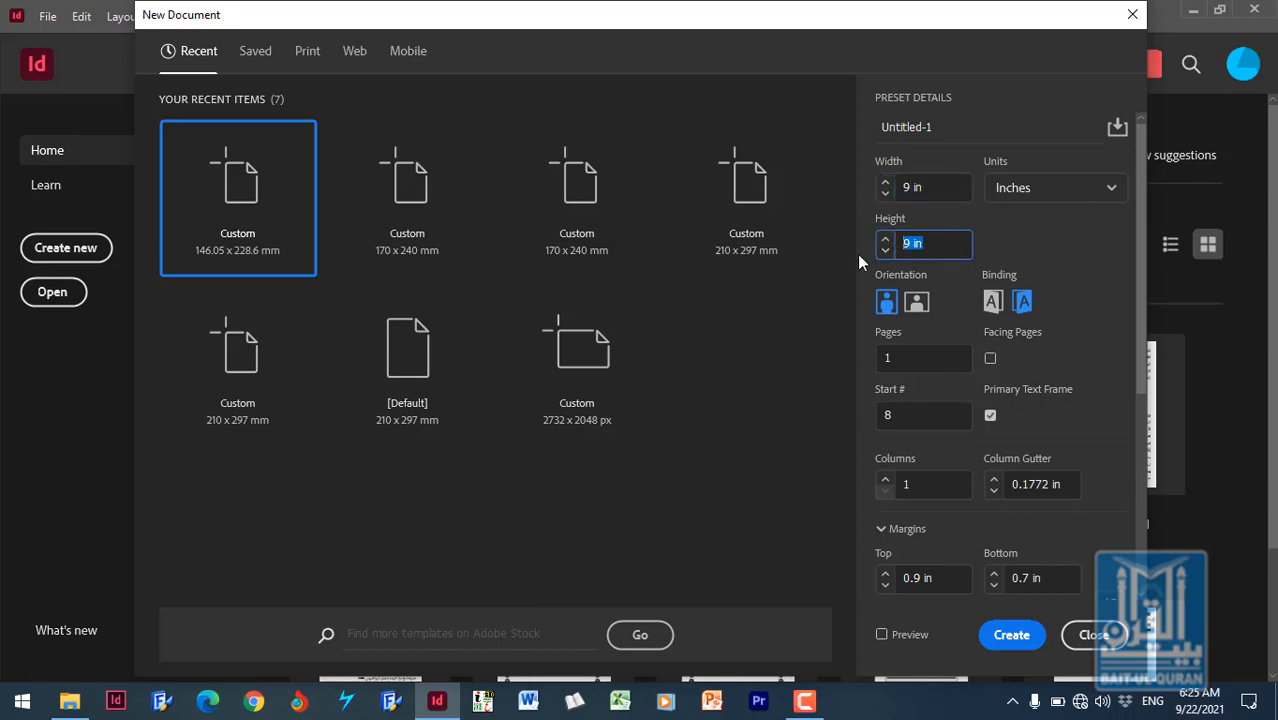
pyautogui.write('11.5')
pyautogui.click(1008, 634)
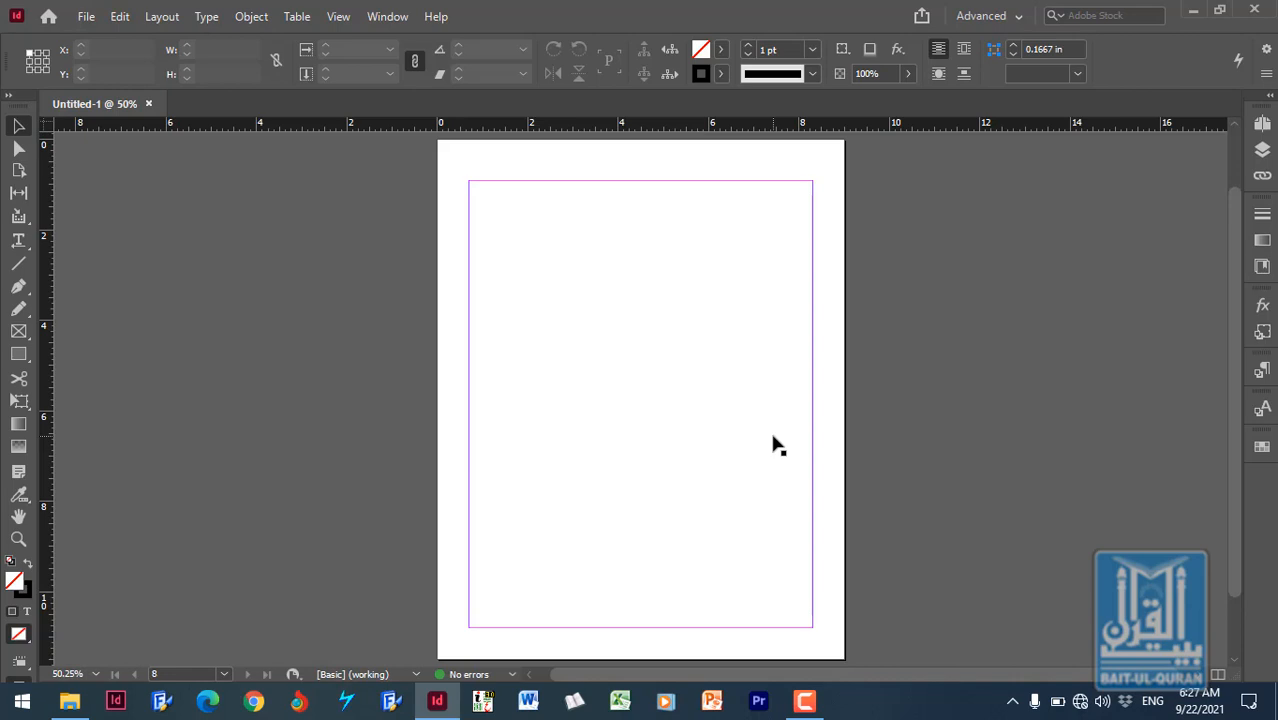
# - Draw a horizontal line about 7.6 in long and a crossing vertical line about 9.9 in long between the page margins
pyautogui.click(18, 263)
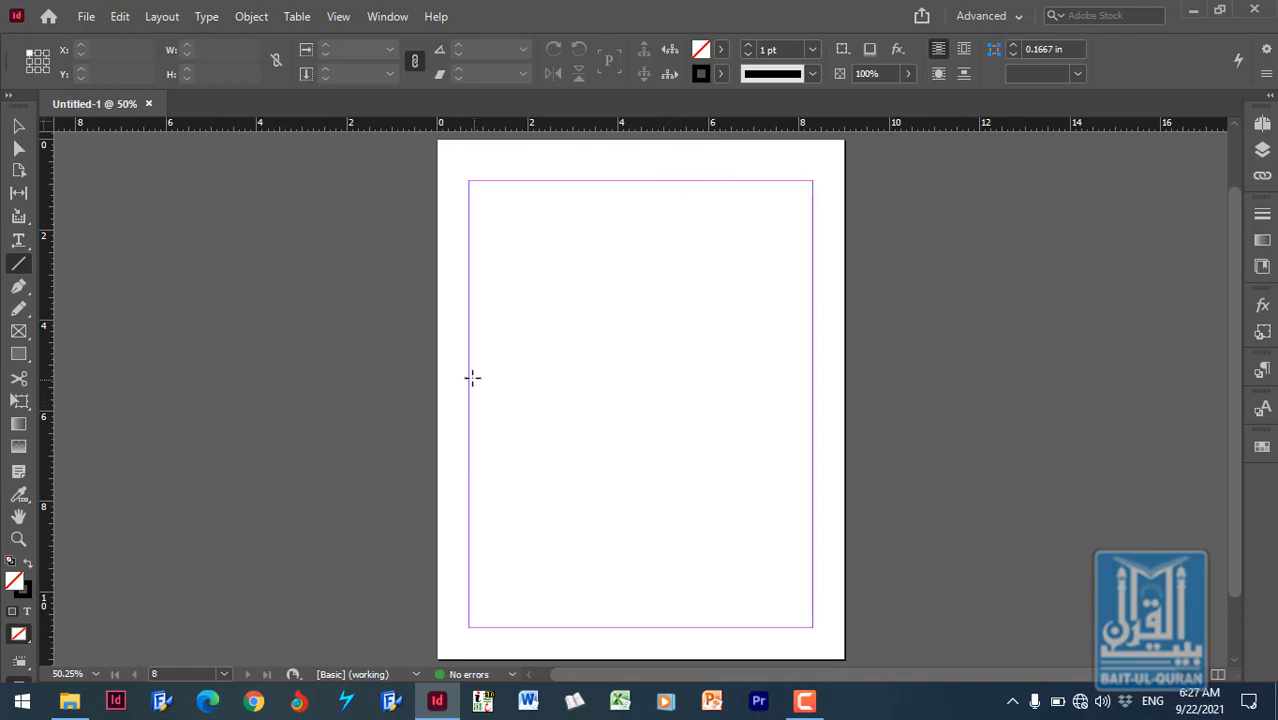
pyautogui.moveTo(471, 375); pyautogui.dragTo(816, 375)
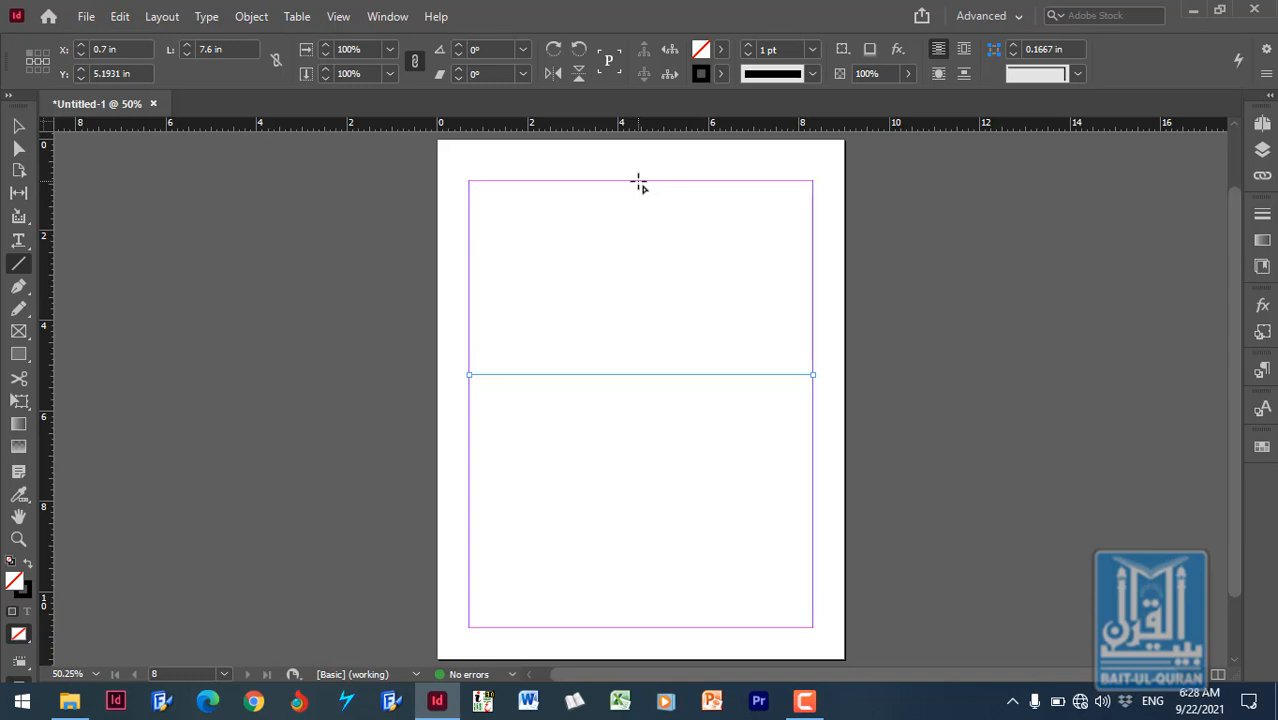
pyautogui.moveTo(640, 183); pyautogui.dragTo(641, 630)
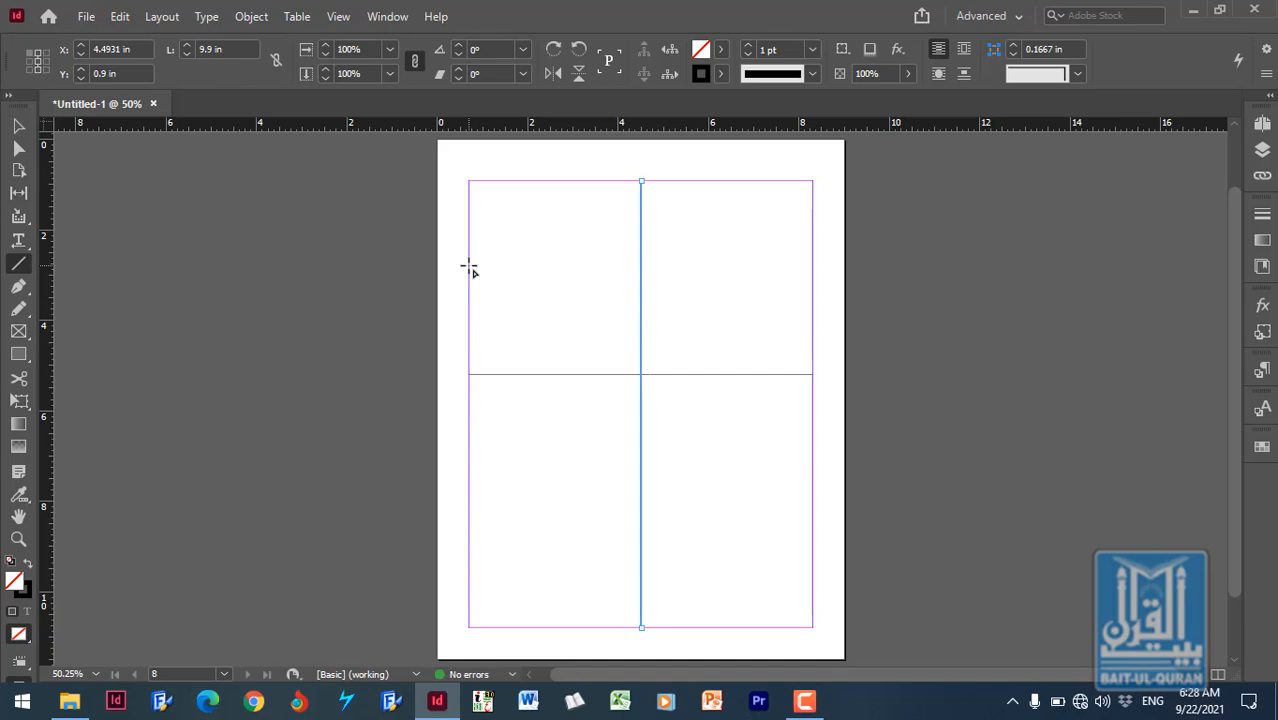
# - Divide the page further with horizontal lines at about 2.8 and 7.9 in and vertical lines at about 6.5 and 2.4 in, spanning the margins
pyautogui.moveTo(469, 267); pyautogui.dragTo(816, 265)
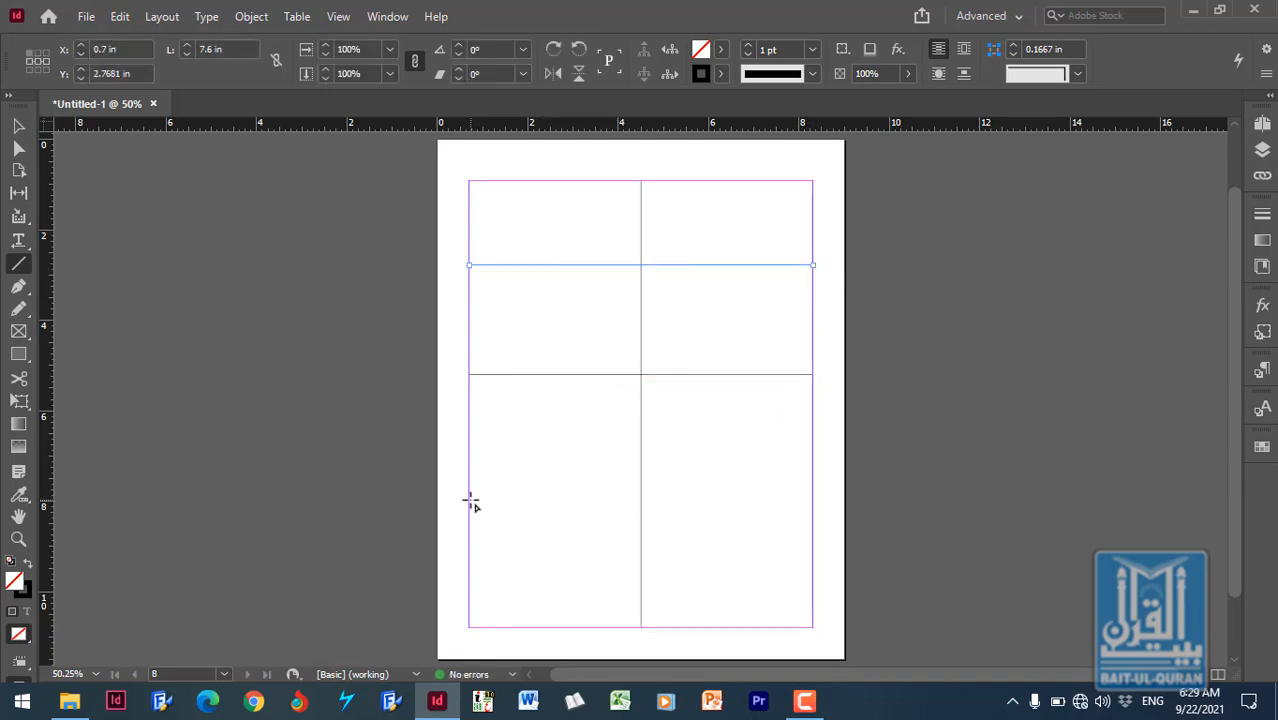
pyautogui.moveTo(471, 501); pyautogui.dragTo(813, 496)
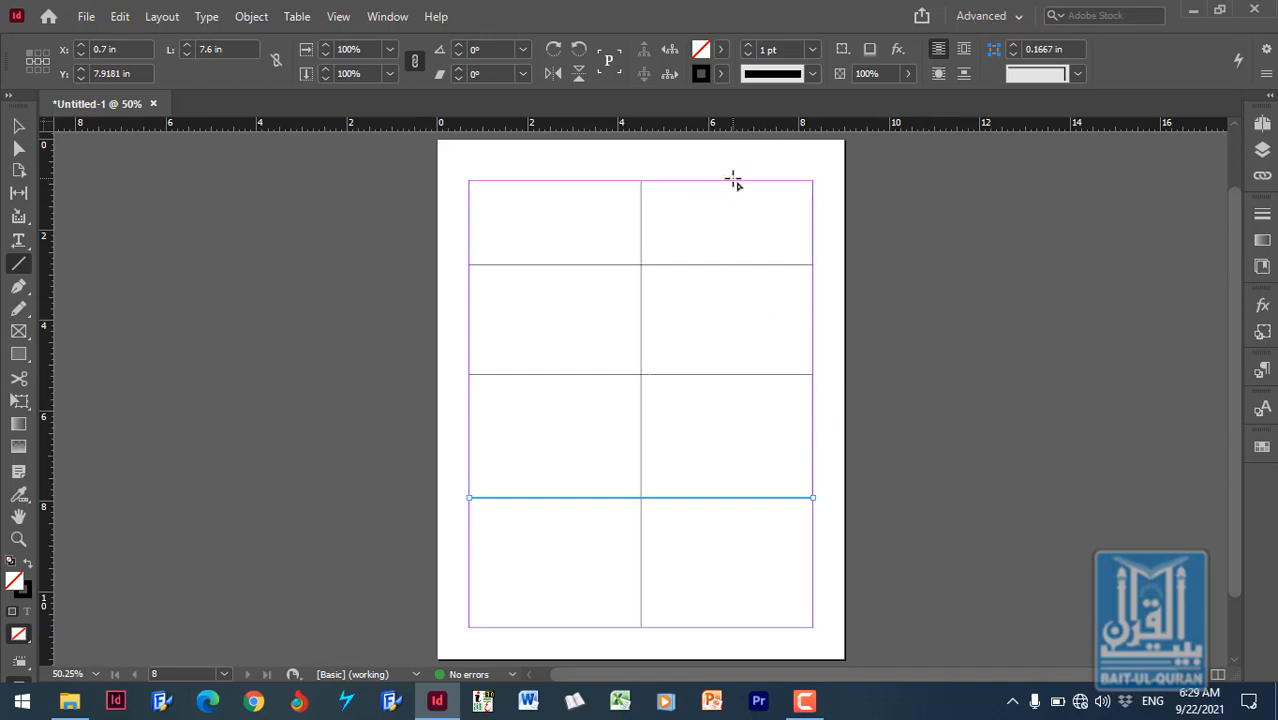
pyautogui.moveTo(734, 181); pyautogui.dragTo(731, 628)
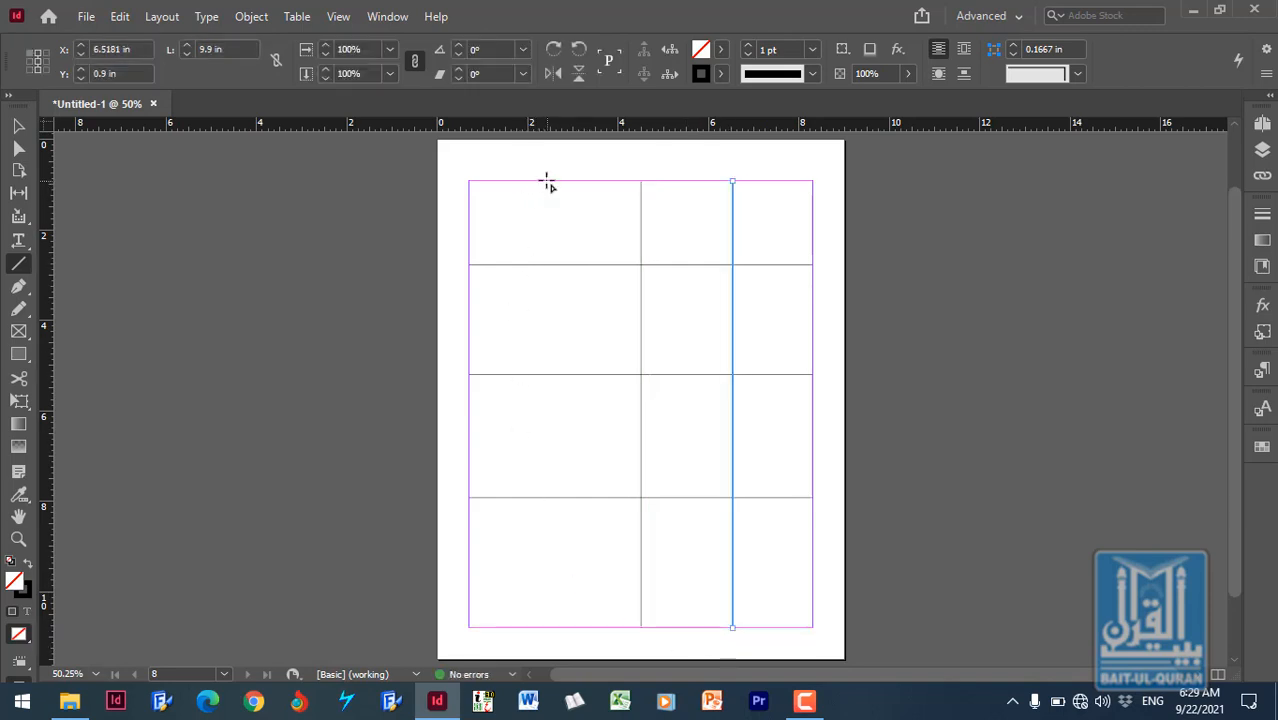
pyautogui.moveTo(546, 180); pyautogui.dragTo(546, 180)
pyautogui.moveTo(545, 193)
pyautogui.mouseDown()
pyautogui.moveTo(539, 539)
pyautogui.moveTo(560, 630)
pyautogui.moveTo(548, 628)
pyautogui.mouseUp()
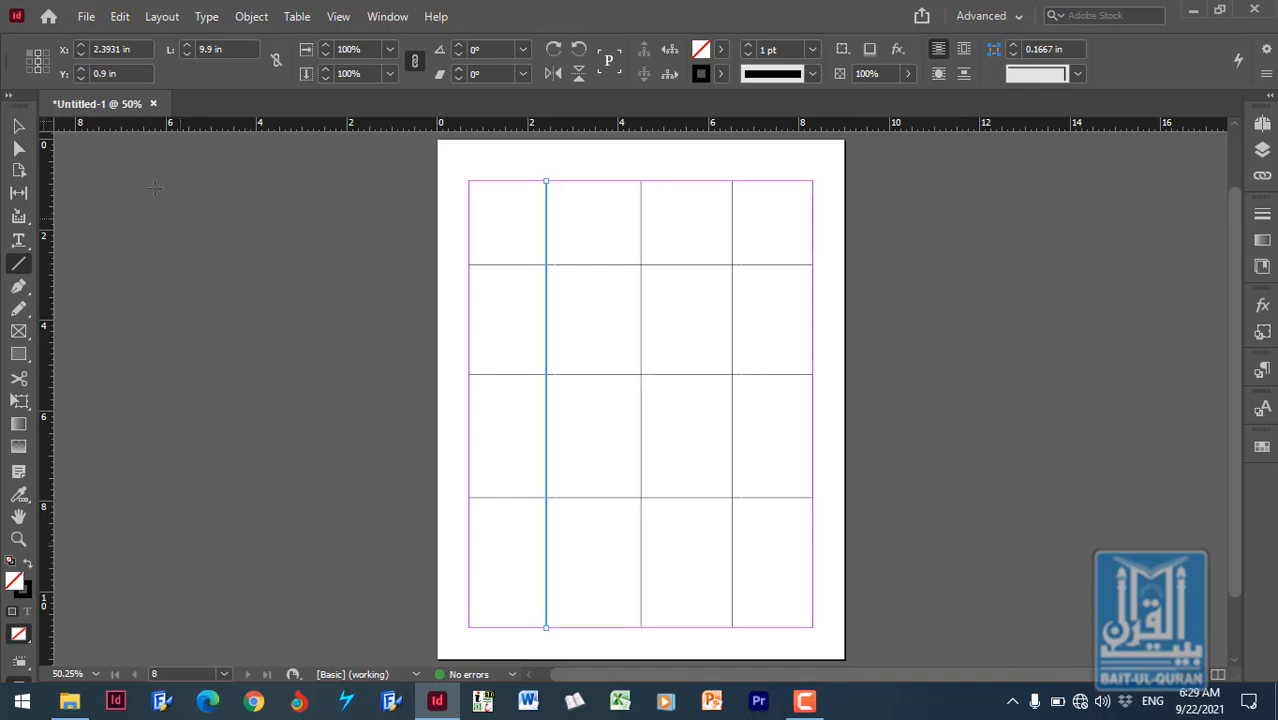
pyautogui.click(18, 127)
pyautogui.click(267, 228)
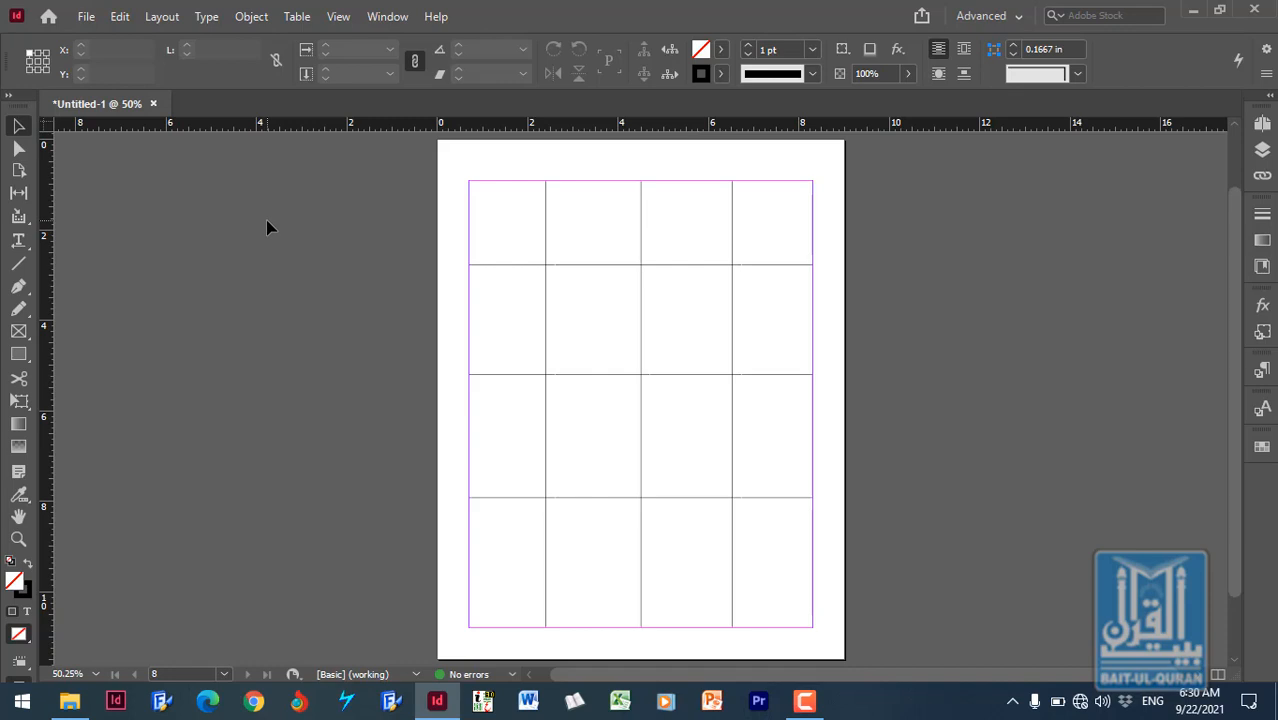
# - Undo the drawn grid lines one by one back to the first horizontal line, and redo them all
pyautogui.press('Delete')
pyautogui.press('Delete')
pyautogui.press('Delete')
pyautogui.press('Delete')
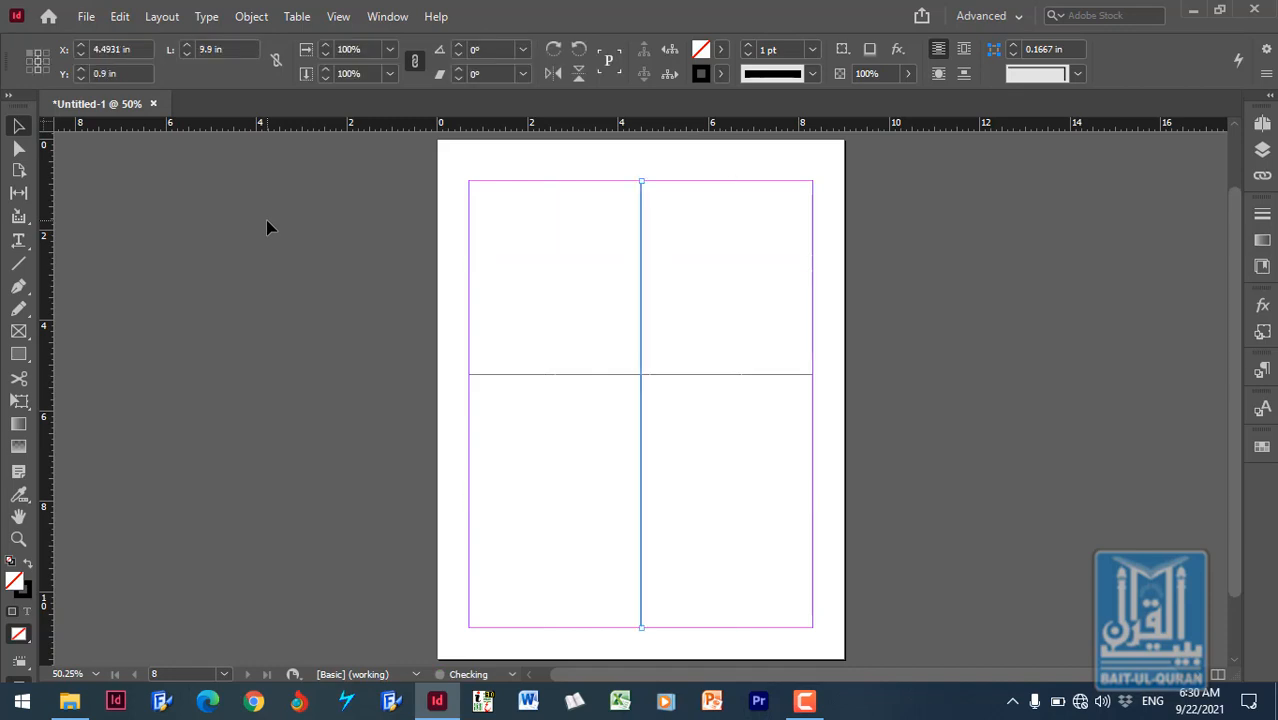
pyautogui.press('Delete')
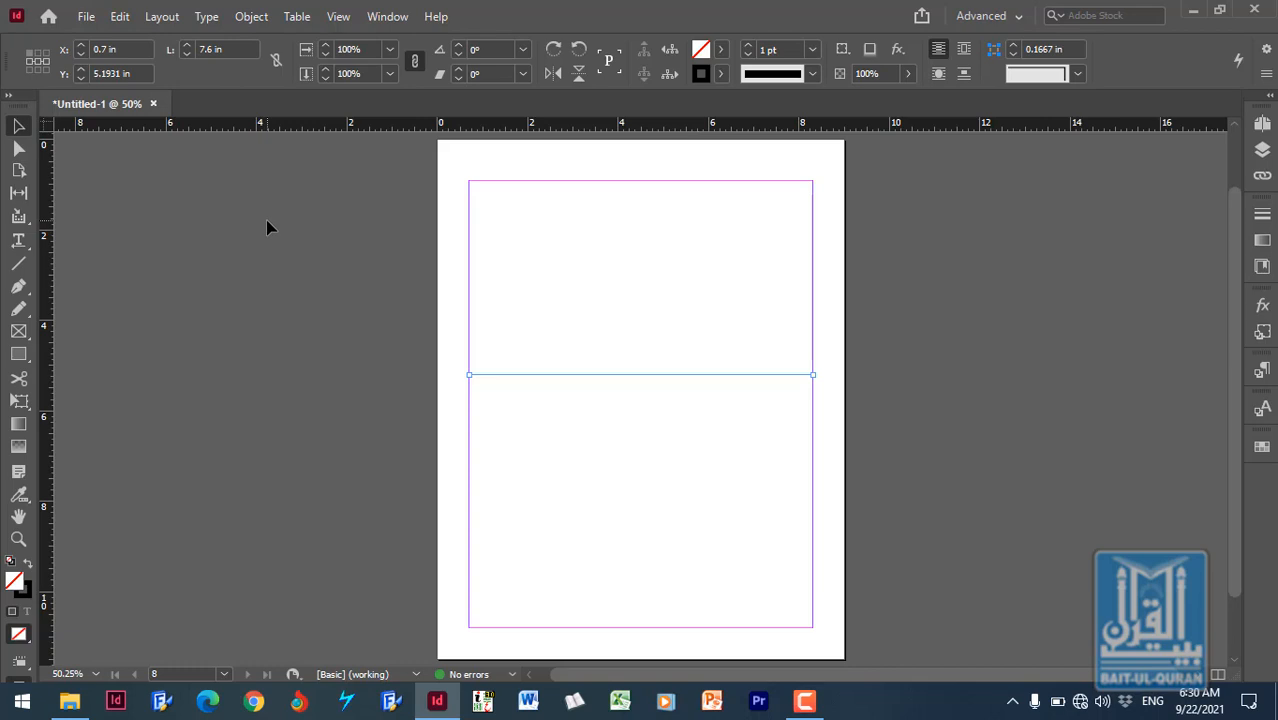
pyautogui.hotkey('ctrl', 'z')
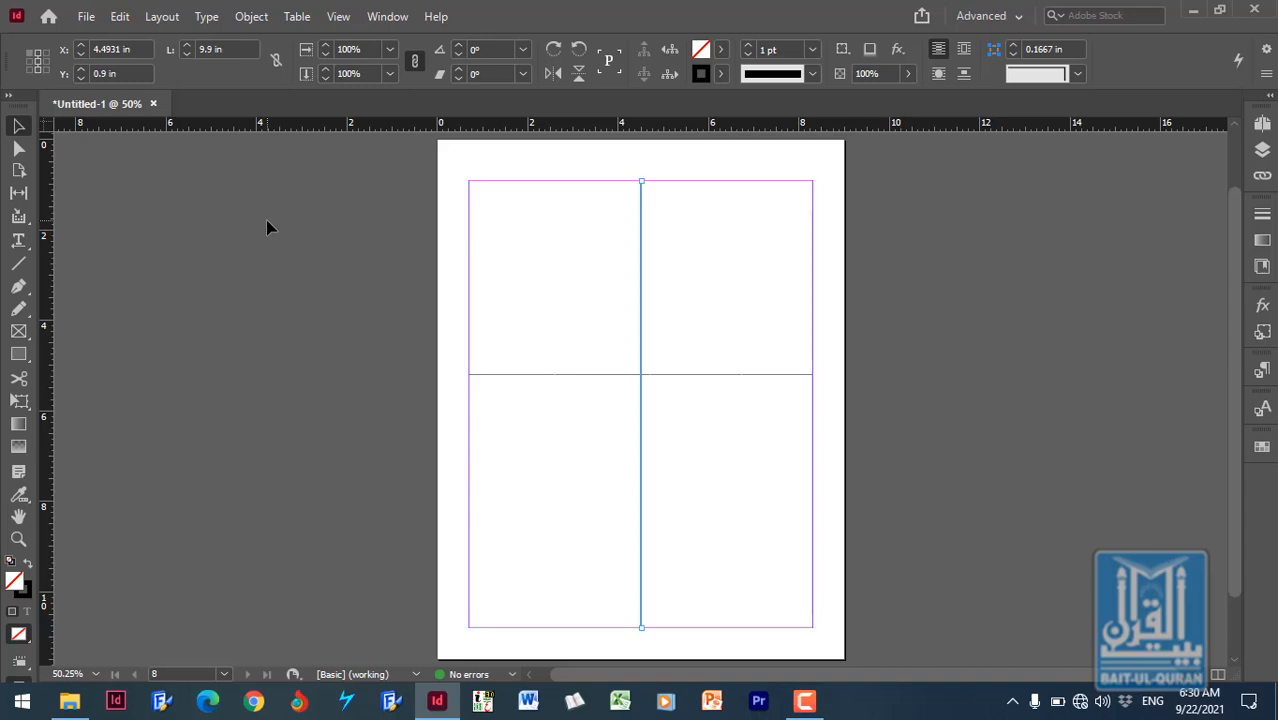
pyautogui.hotkey('ctrl', 'shift', 'z')
pyautogui.hotkey('ctrl', 'shift', 'z')
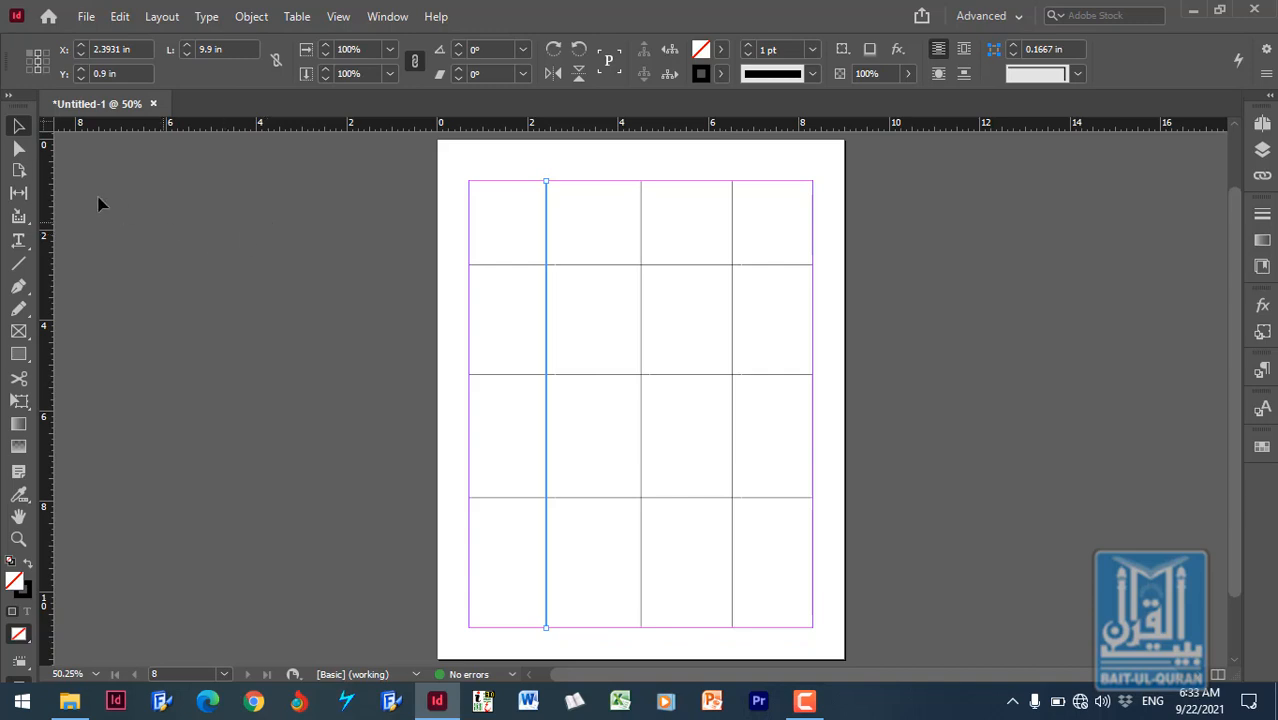
# - Close the document without saving its changes and start another new document
pyautogui.click(154, 104)
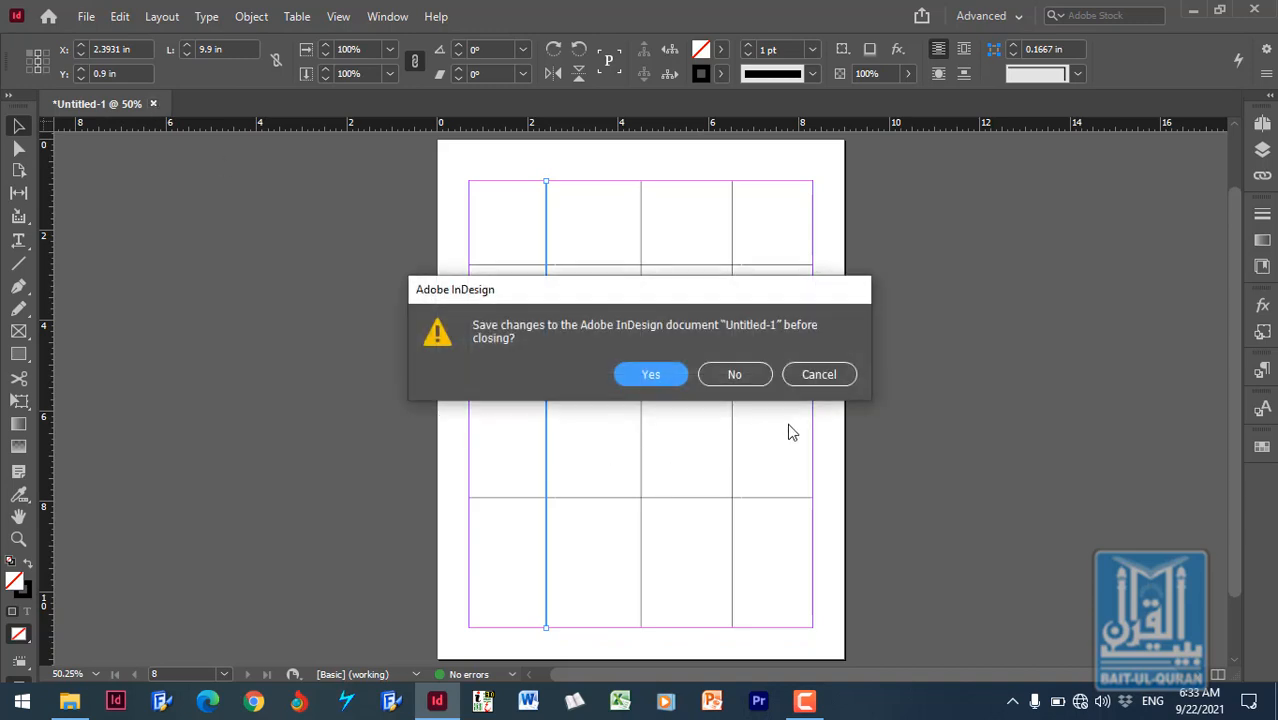
pyautogui.click(736, 372)
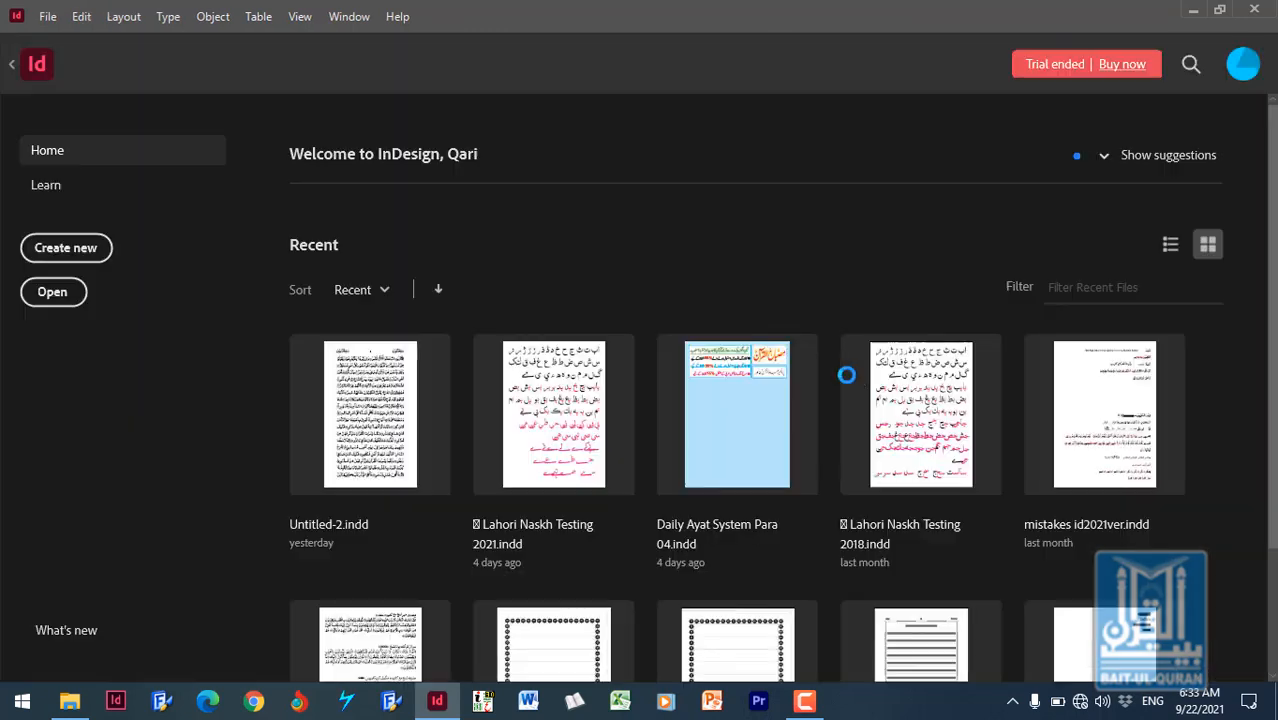
pyautogui.click(85, 249)
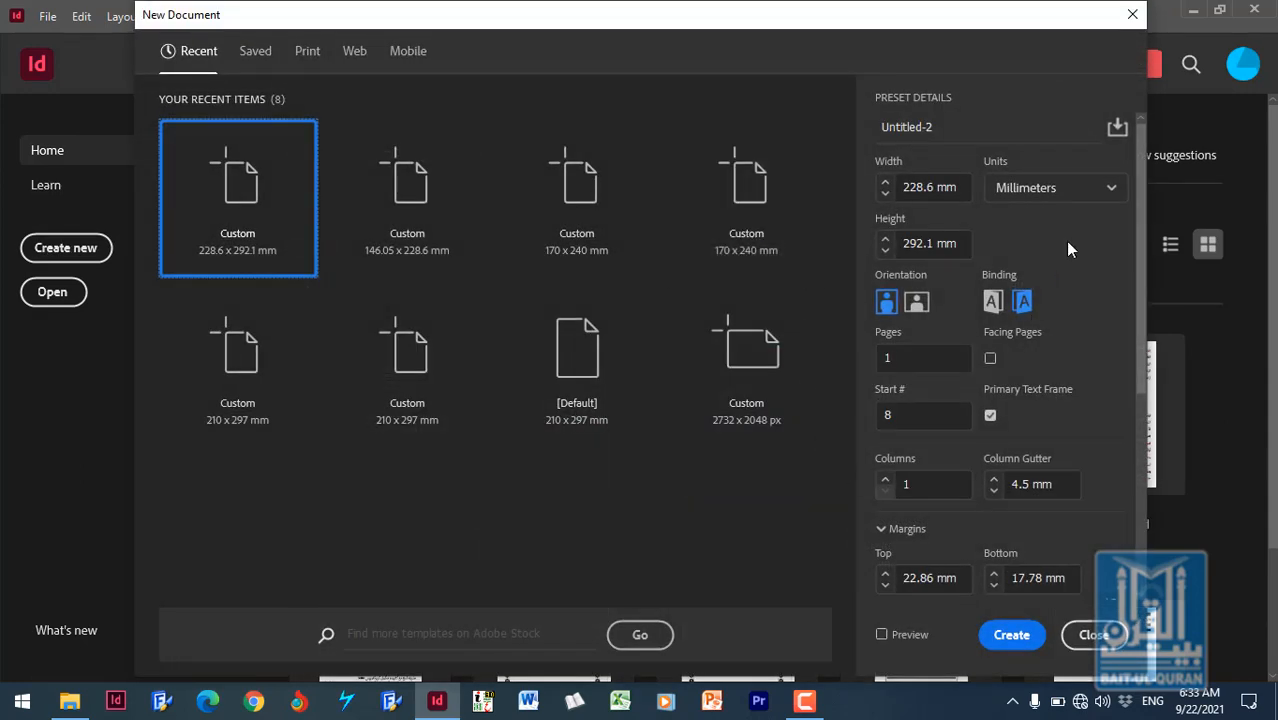
# - Switch the new document's units to inches and set its width to 7 in and height to 10 in
pyautogui.click(953, 187)
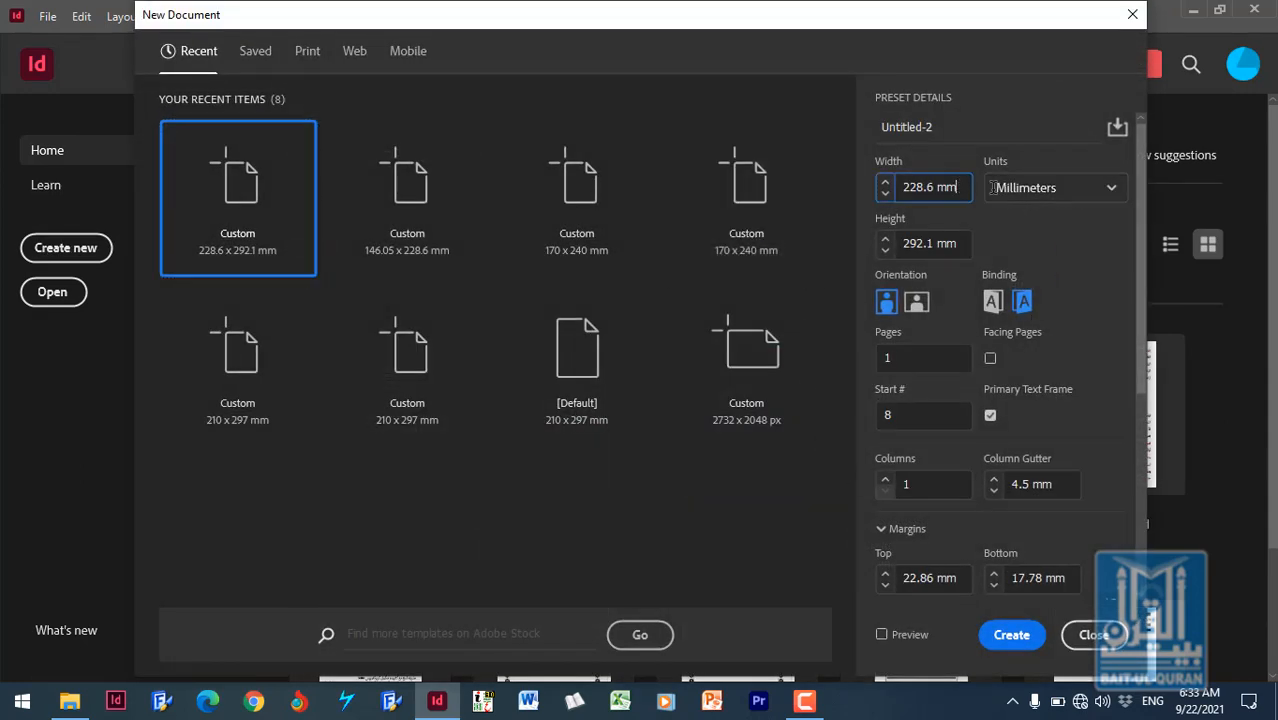
pyautogui.click(1108, 192)
pyautogui.click(1031, 290)
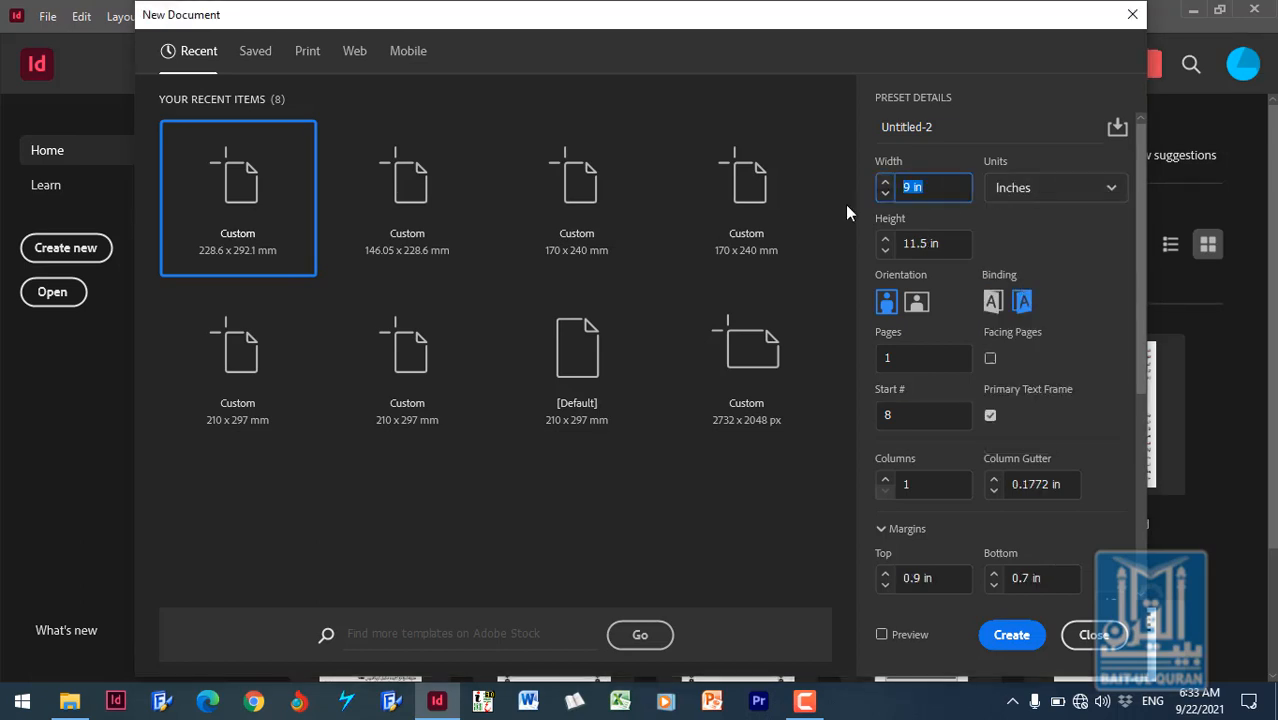
pyautogui.write('7')
pyautogui.press('Tab')
pyautogui.write('10')
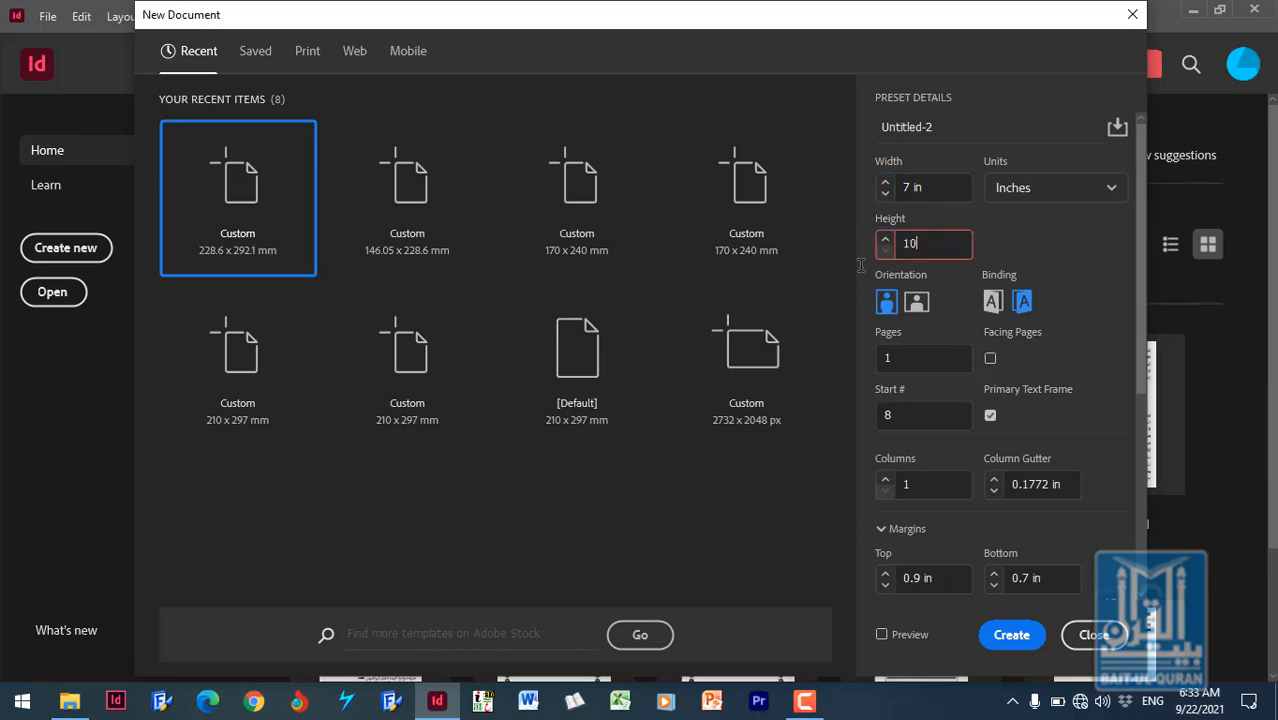
# - Change the new document's units to centimeters and set the page width to 17 cm
pyautogui.click(945, 187)
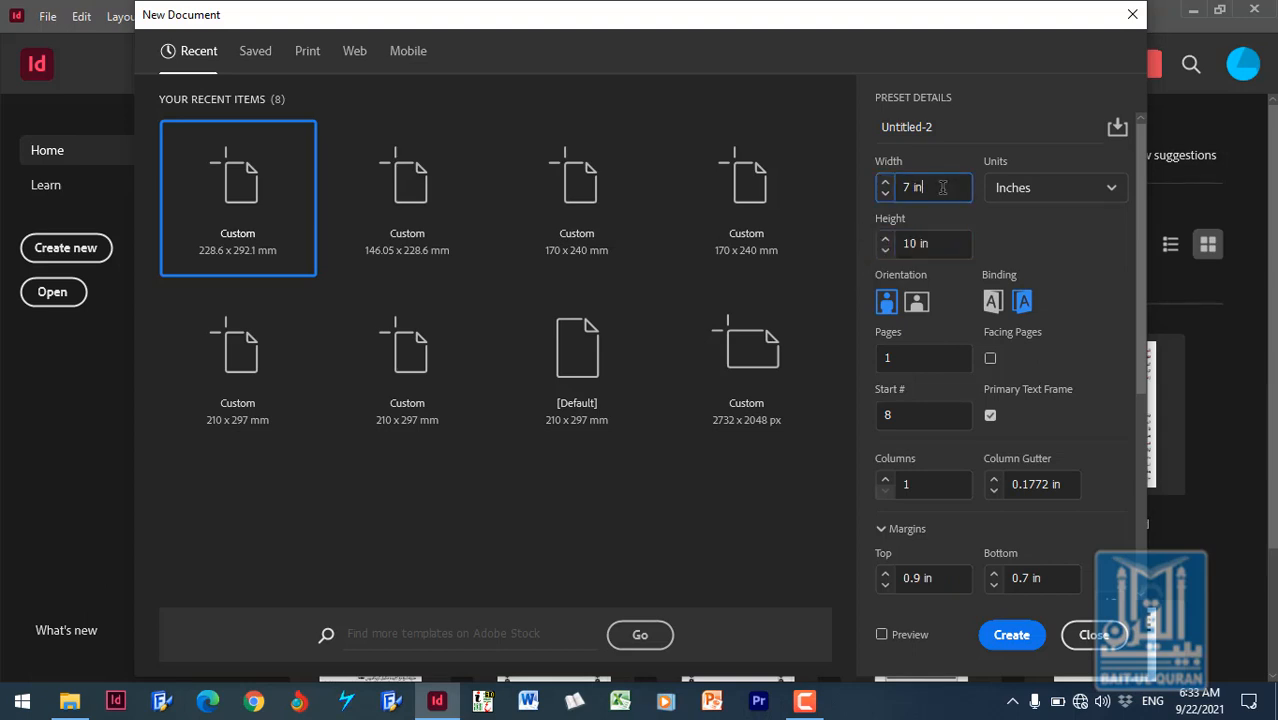
pyautogui.click(1060, 193)
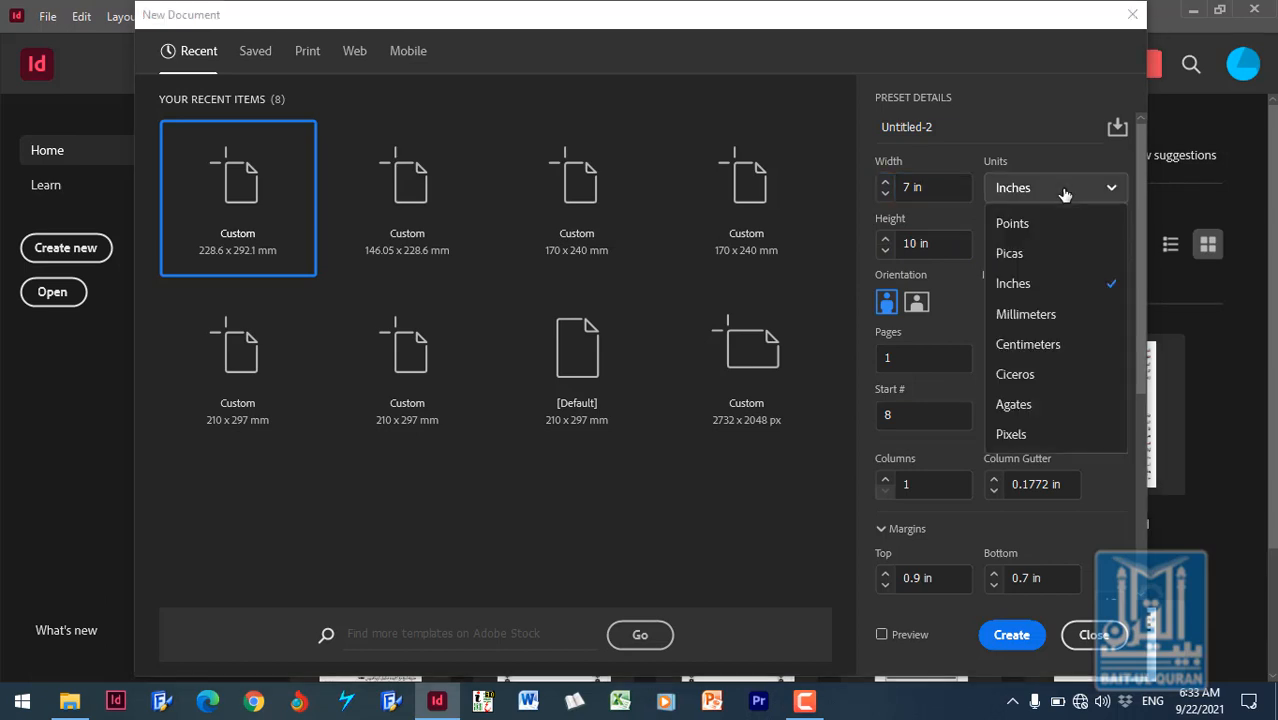
pyautogui.click(1035, 345)
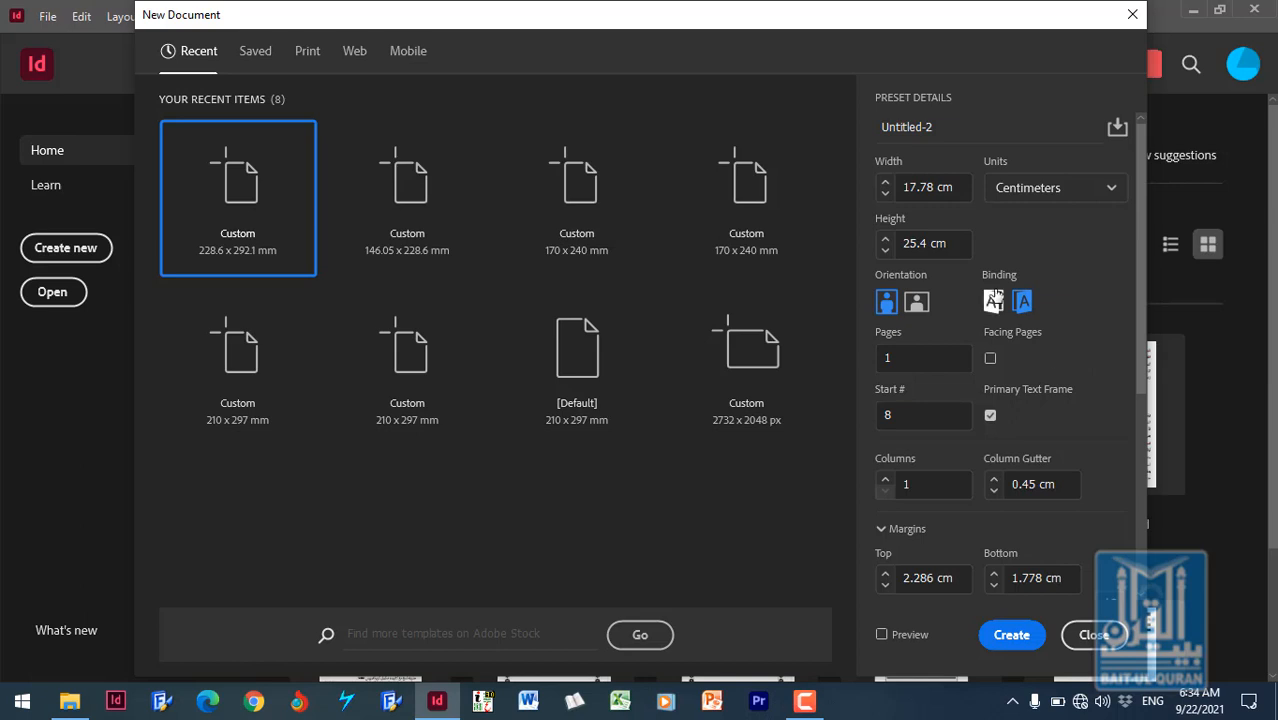
pyautogui.moveTo(956, 190); pyautogui.dragTo(853, 198)
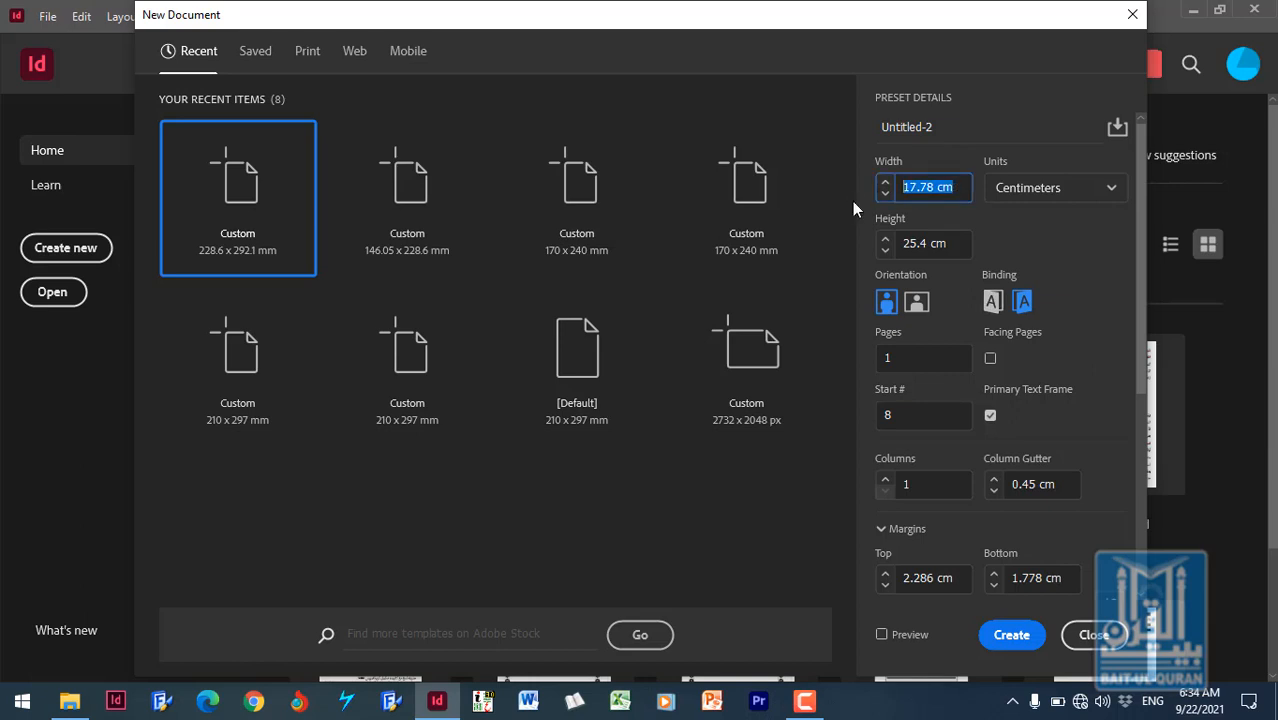
pyautogui.click(965, 190)
pyautogui.press('BackSpace')
pyautogui.press('BackSpace')
pyautogui.press('BackSpace')
pyautogui.press('BackSpace')
pyautogui.press('BackSpace')
pyautogui.press('BackSpace')
# - Set the page height to 24 cm
pyautogui.click(912, 243)
pyautogui.moveTo(913, 242); pyautogui.dragTo(957, 238)
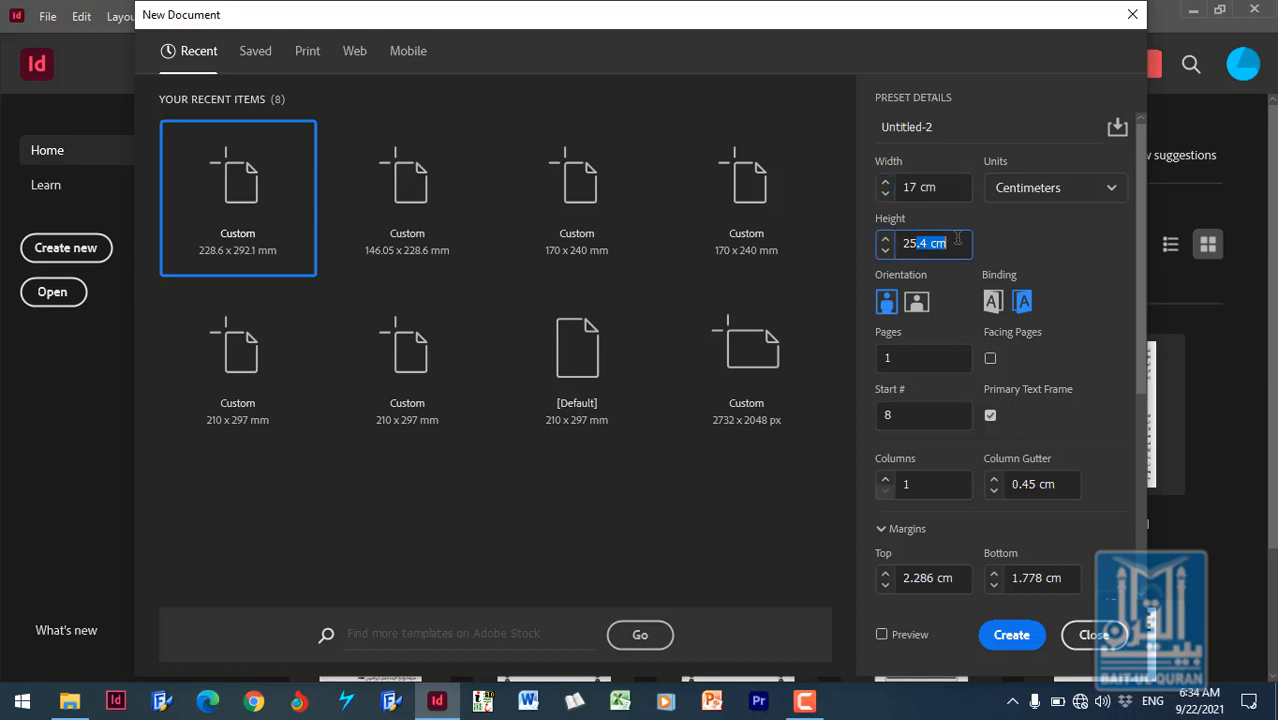
pyautogui.press('BackSpace')
pyautogui.press('BackSpace')
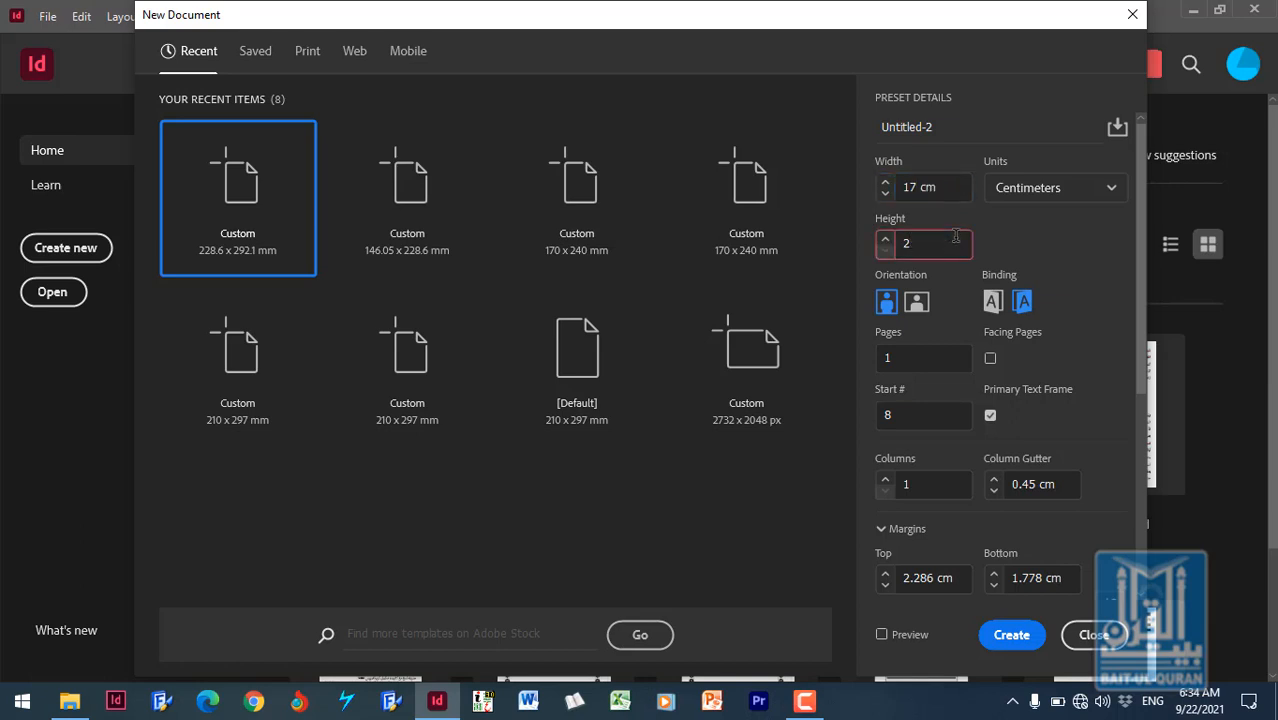
pyautogui.write('4')
# - Try 1 as the starting page number, and set it back to 8
pyautogui.click(912, 357)
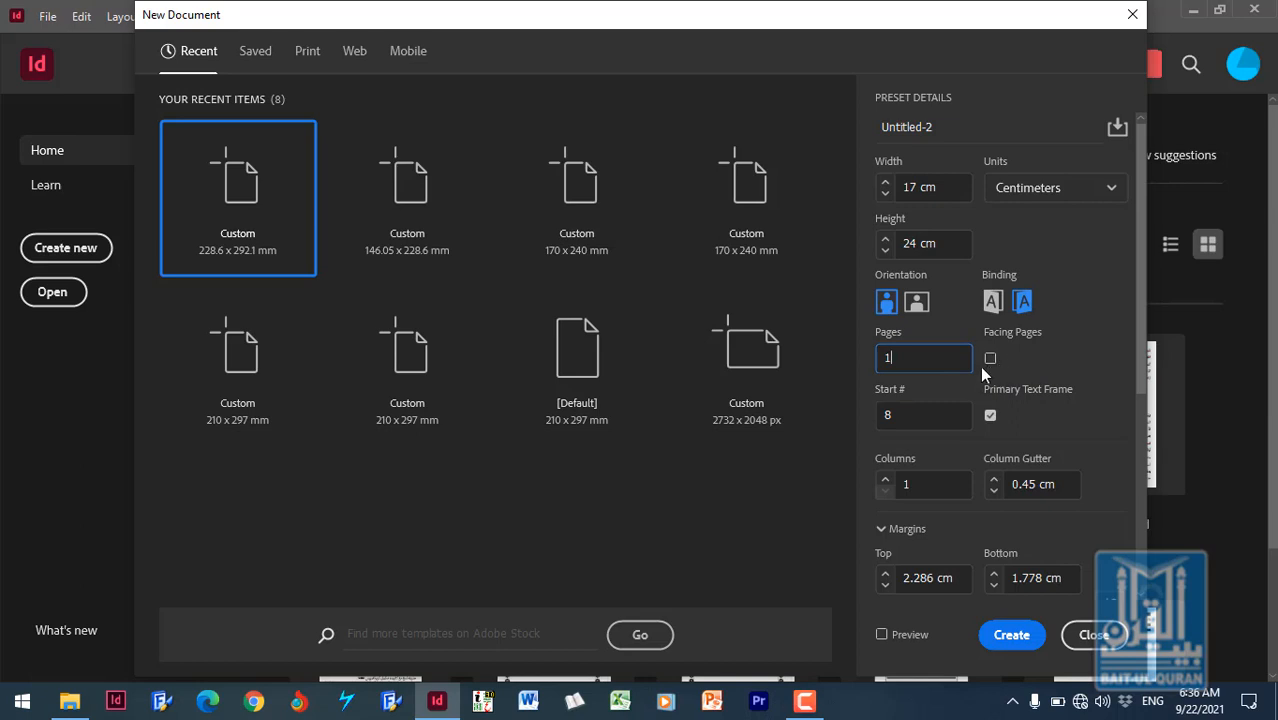
pyautogui.click(909, 414)
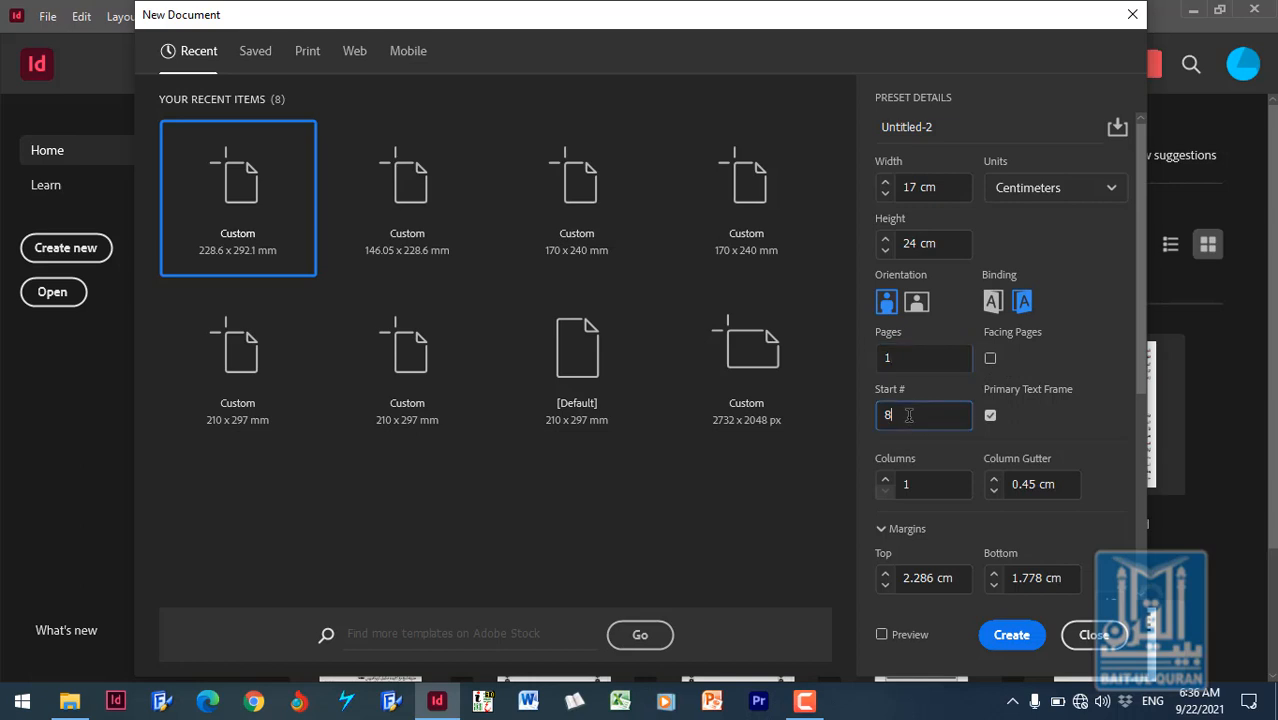
pyautogui.doubleClick(882, 420)
pyautogui.write('1')
pyautogui.moveTo(914, 412); pyautogui.dragTo(850, 427)
pyautogui.write('8')
# - Toggle the primary text frame option off and on again, leaving it enabled
pyautogui.click(992, 413)
pyautogui.click(990, 416)
pyautogui.click(990, 416)
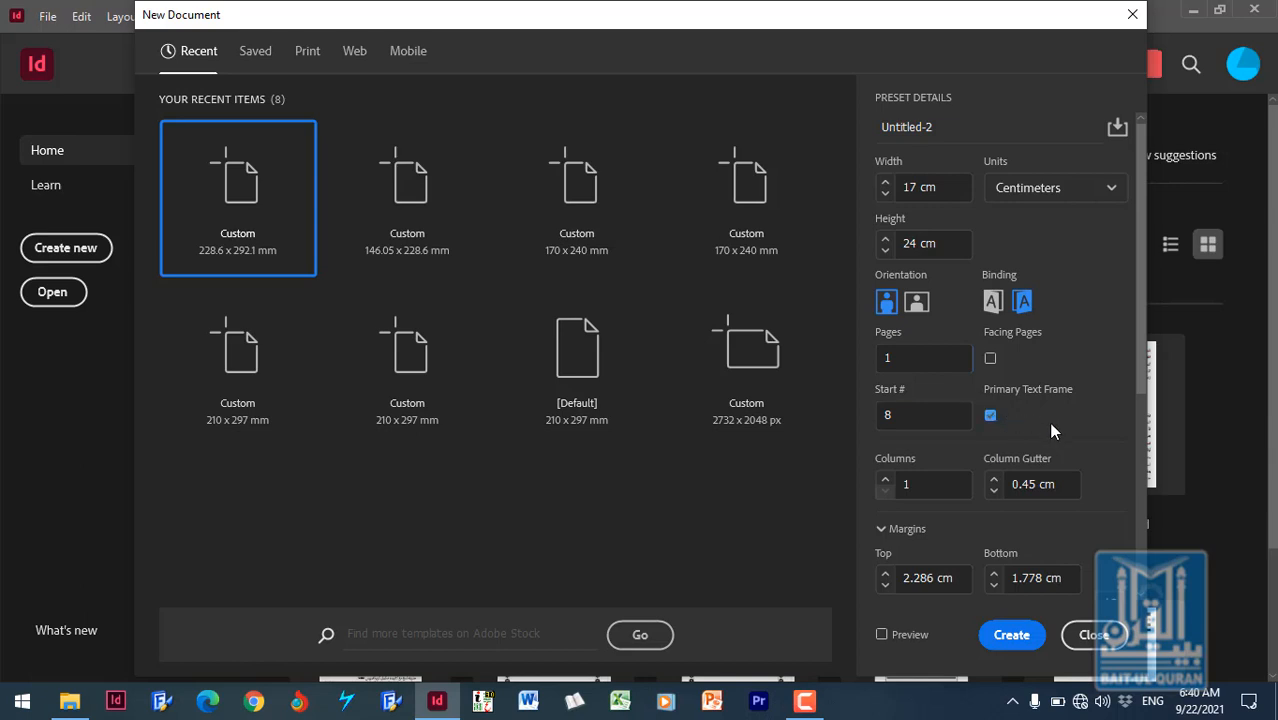
# - Set the new document's top margin to 2.2 cm and its bottom margin to 2 cm
pyautogui.click(926, 487)
pyautogui.moveTo(1142, 372); pyautogui.dragTo(1142, 497)
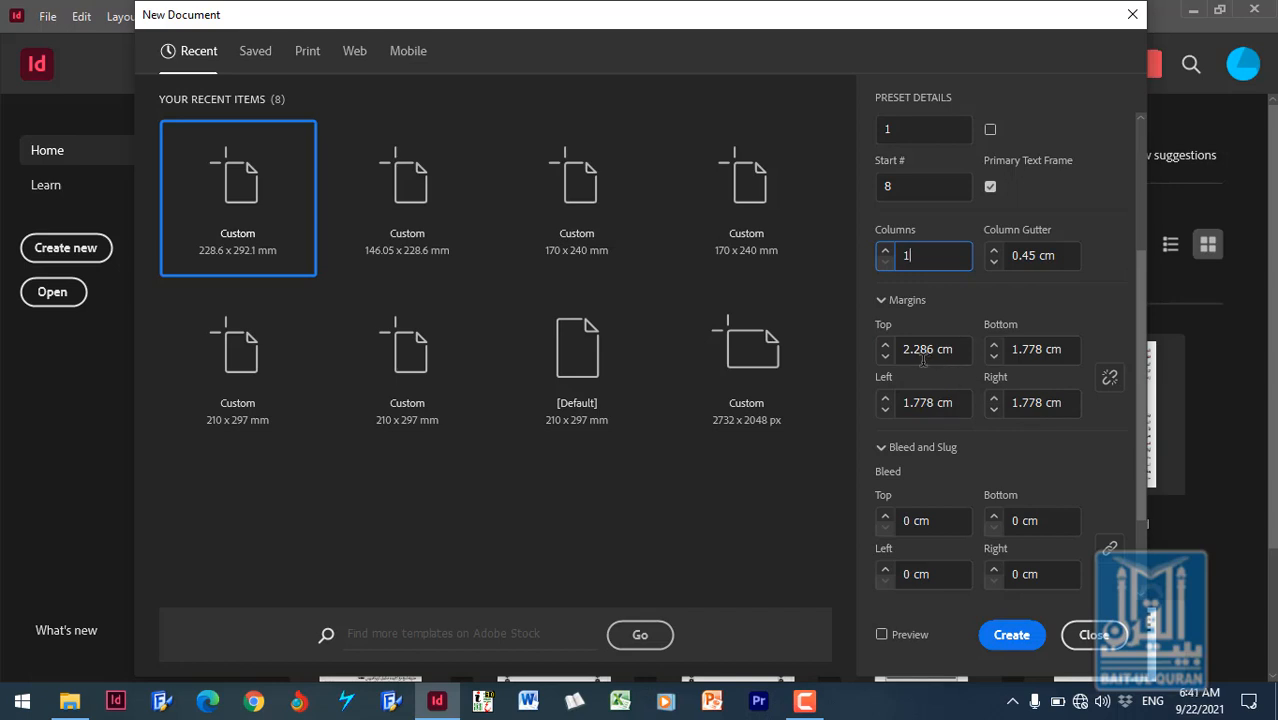
pyautogui.moveTo(918, 348); pyautogui.dragTo(980, 347)
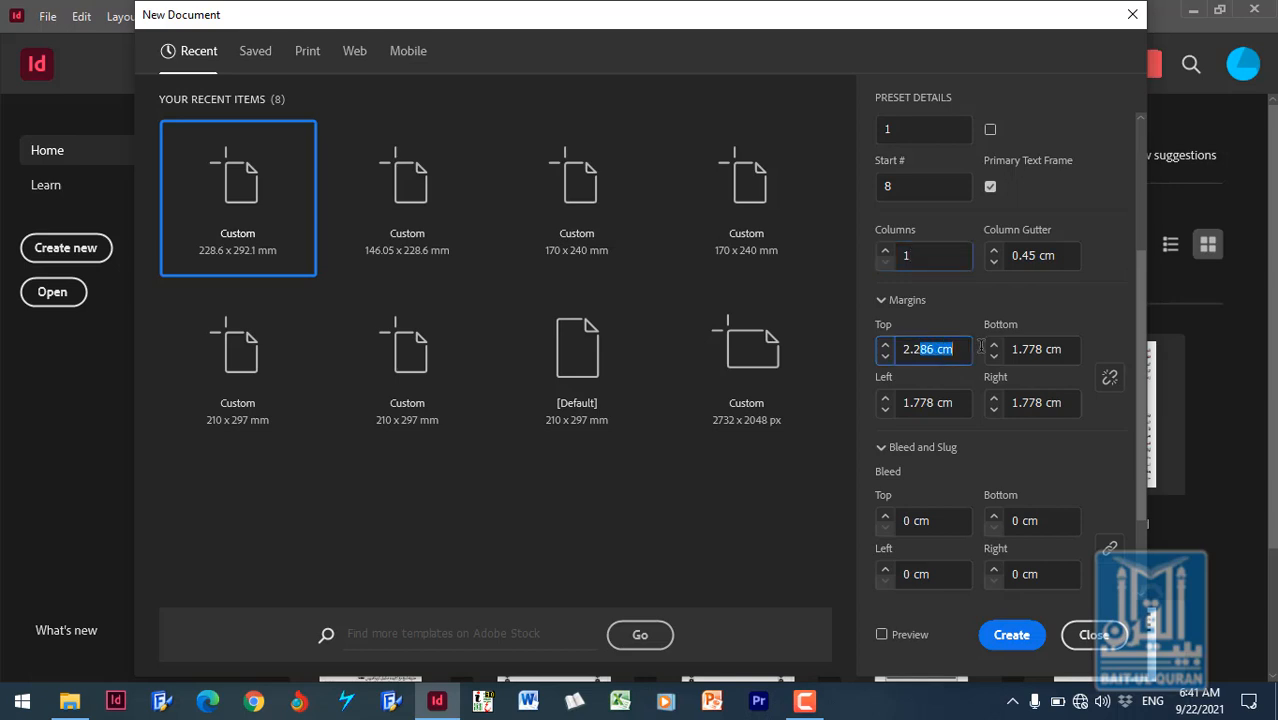
pyautogui.press('BackSpace')
pyautogui.click(1063, 351)
pyautogui.moveTo(1017, 357); pyautogui.dragTo(991, 362)
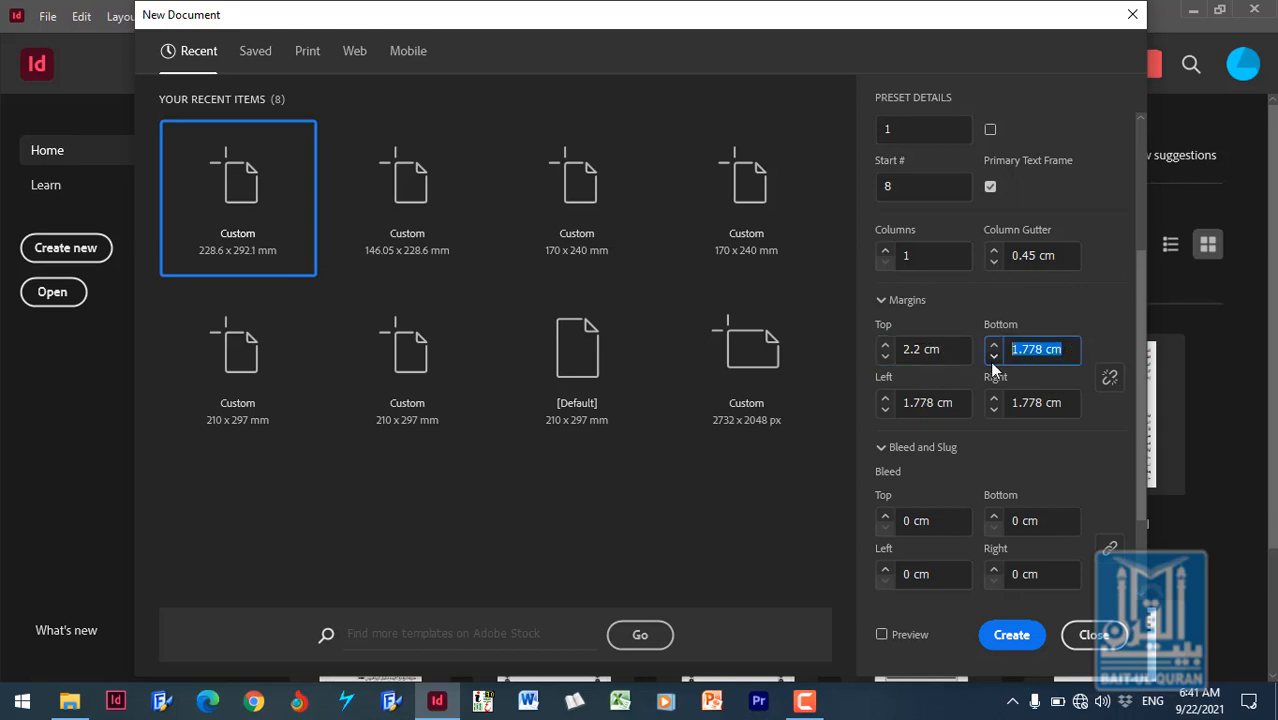
pyautogui.write('2')
# - Set the left and right margins to 2 cm
pyautogui.click(925, 404)
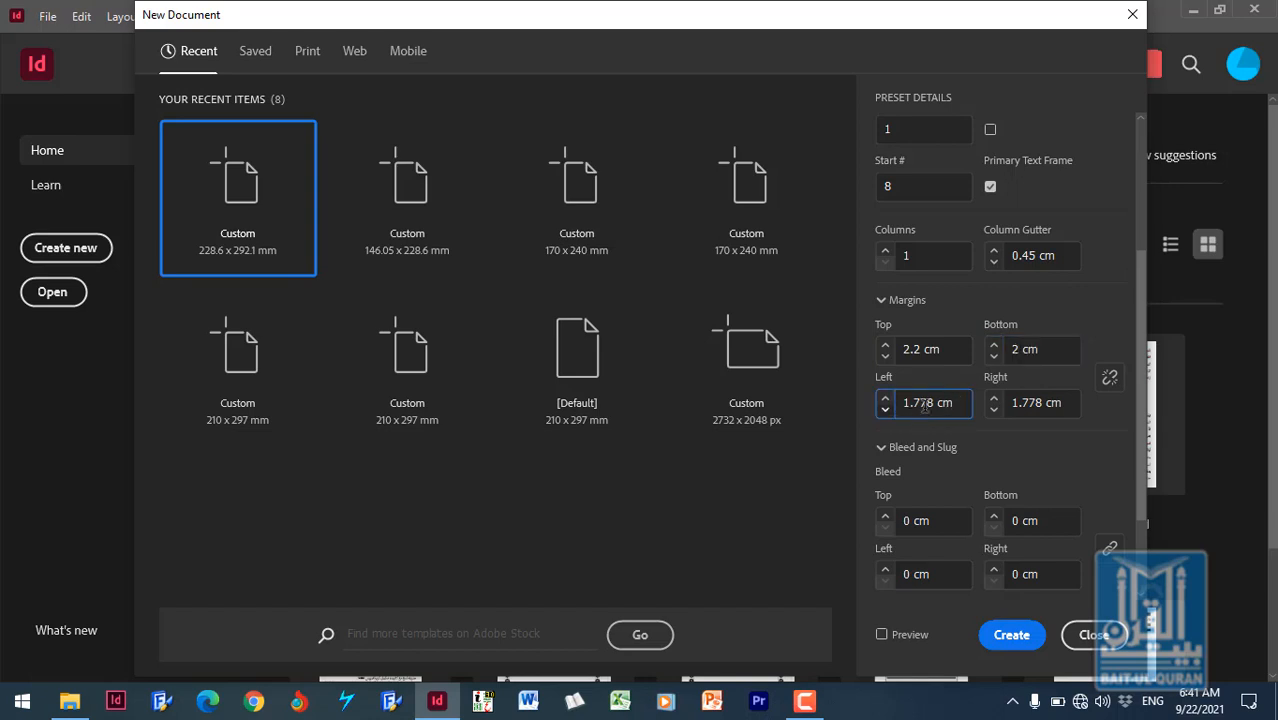
pyautogui.moveTo(925, 404); pyautogui.dragTo(885, 400)
pyautogui.click(885, 399)
pyautogui.doubleClick(920, 400)
pyautogui.write('2')
pyautogui.click(1069, 401)
pyautogui.moveTo(1043, 401); pyautogui.dragTo(980, 412)
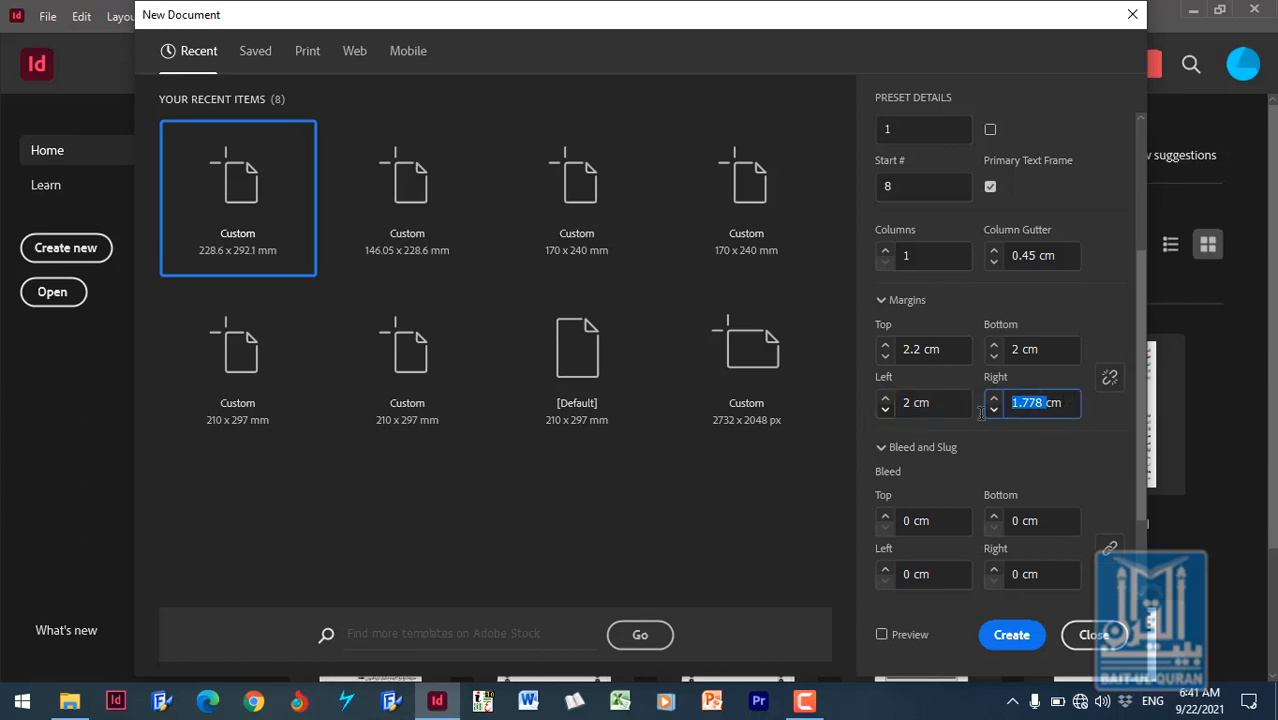
pyautogui.write('2')
pyautogui.moveTo(1059, 409); pyautogui.dragTo(1040, 405)
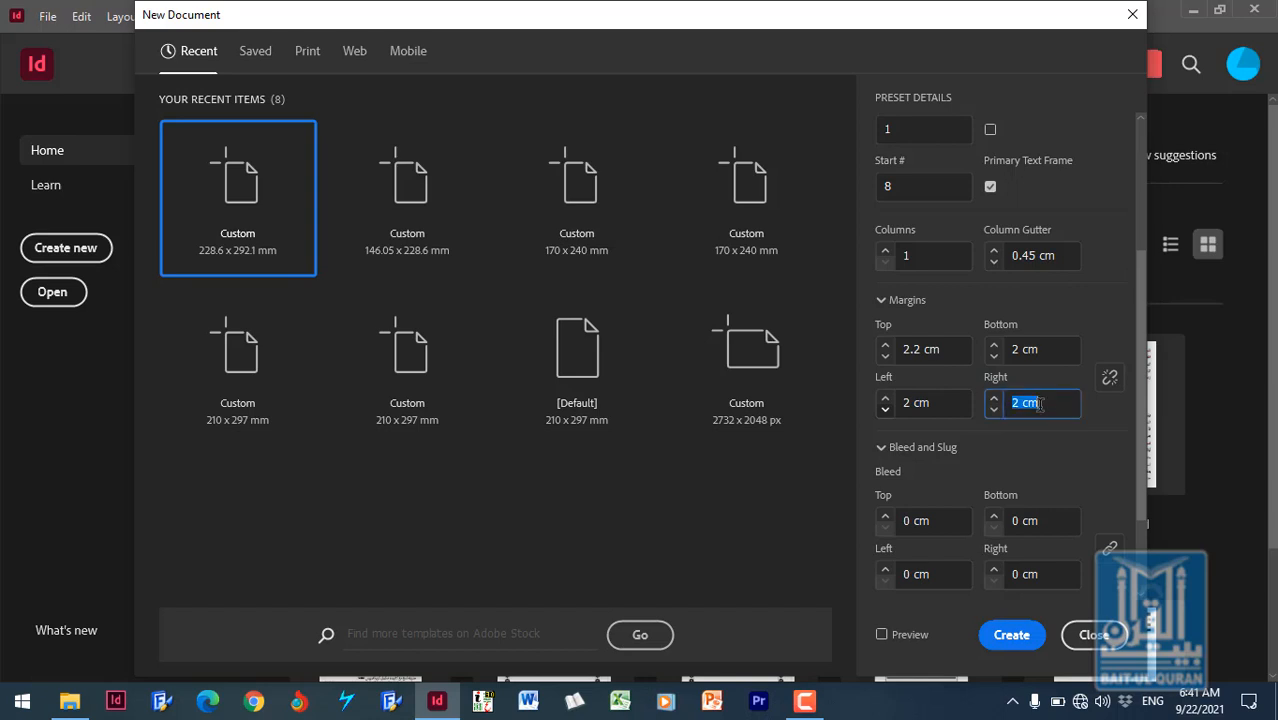
# - Link the four margins so they share one value, and unlink them again
pyautogui.click(1110, 381)
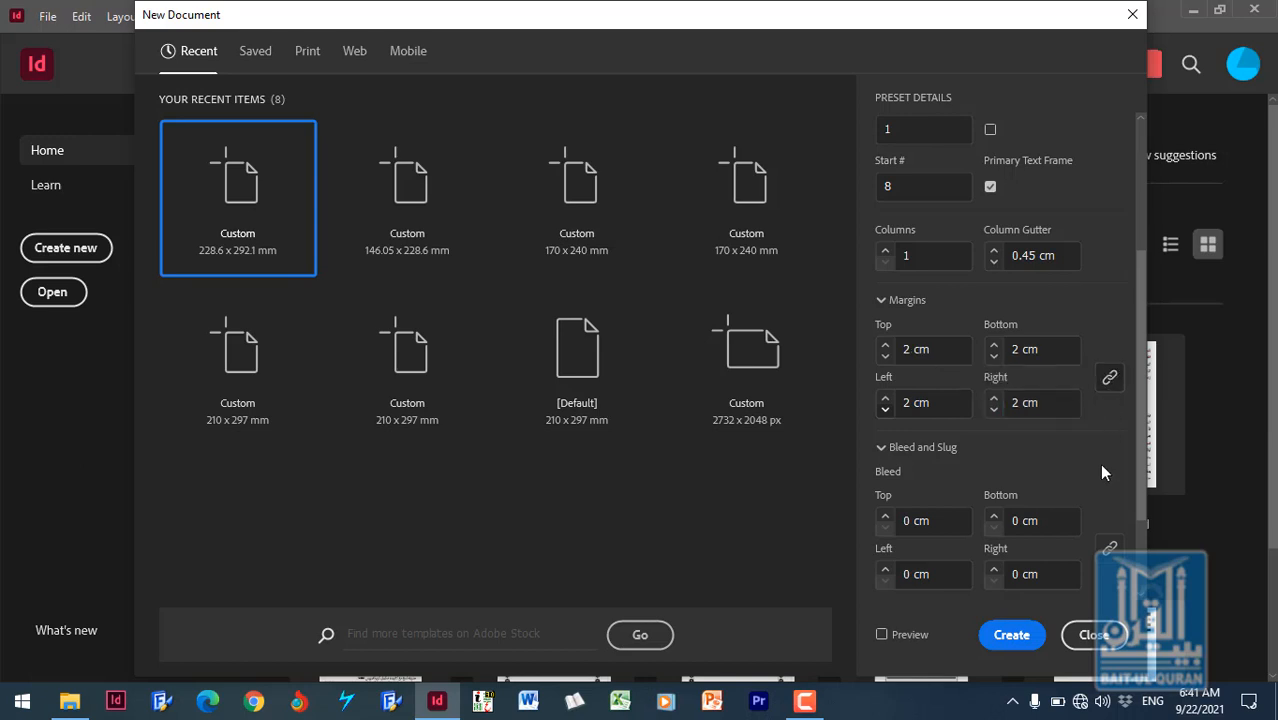
pyautogui.click(940, 402)
pyautogui.click(946, 350)
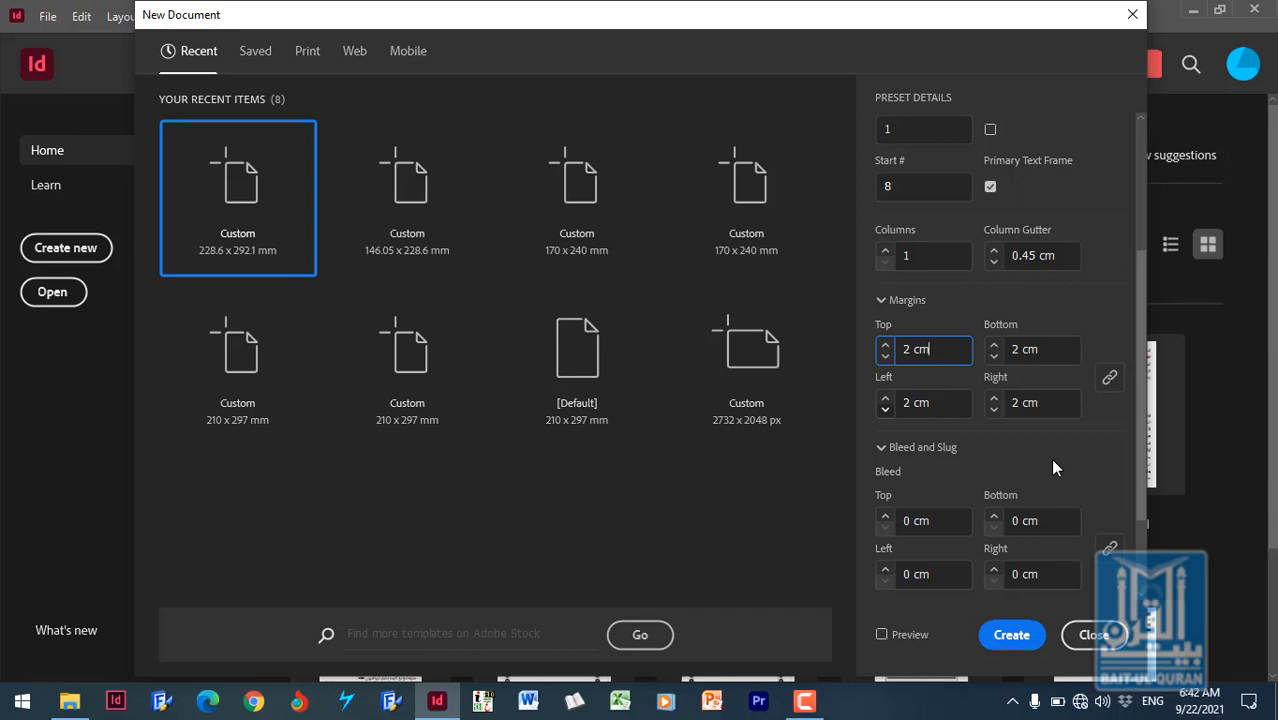
pyautogui.press('Left')
pyautogui.press('Left')
pyautogui.press('Left')
pyautogui.click(1110, 381)
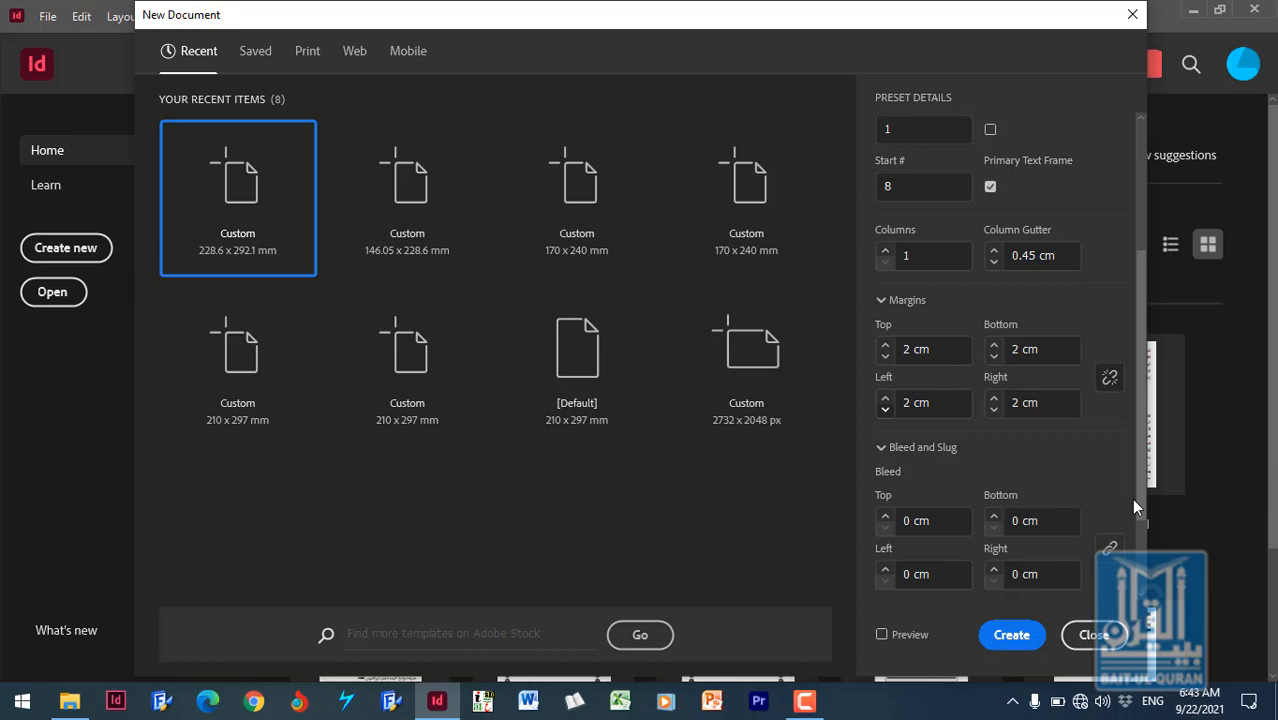
# - Set the top and right margins to 2.2 cm and create the document
pyautogui.click(920, 350)
pyautogui.write('.2')
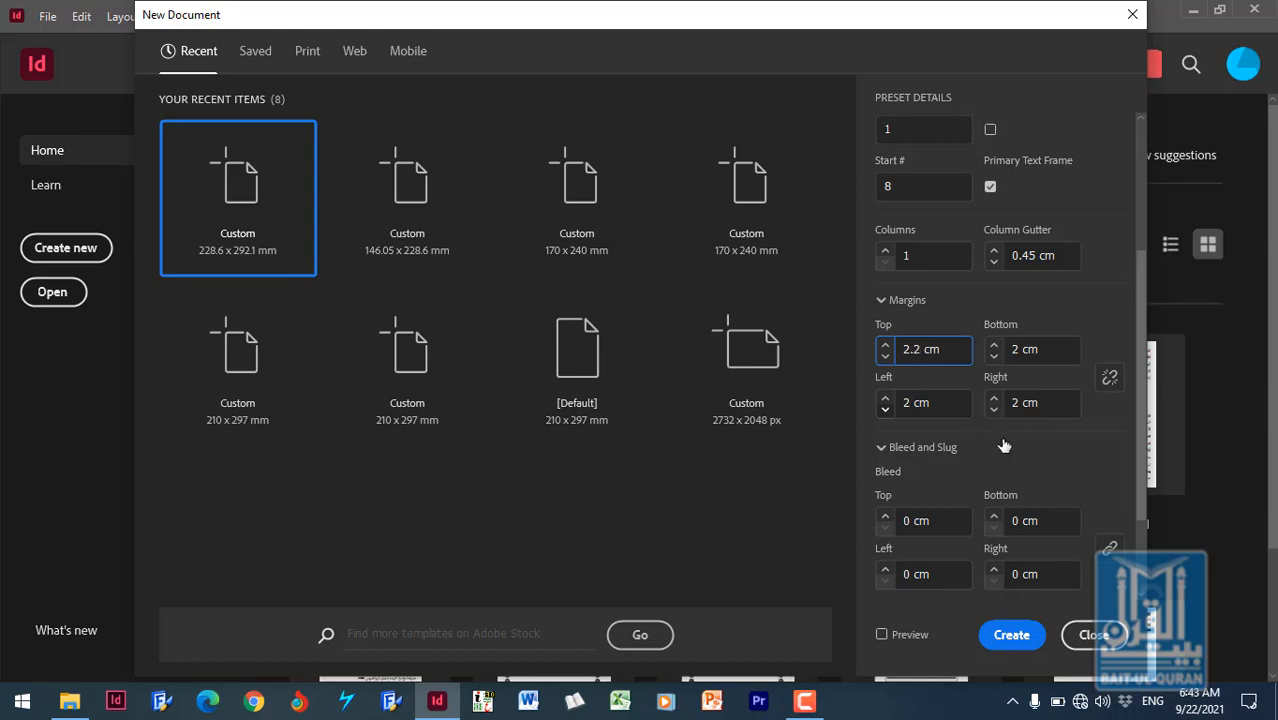
pyautogui.click(930, 402)
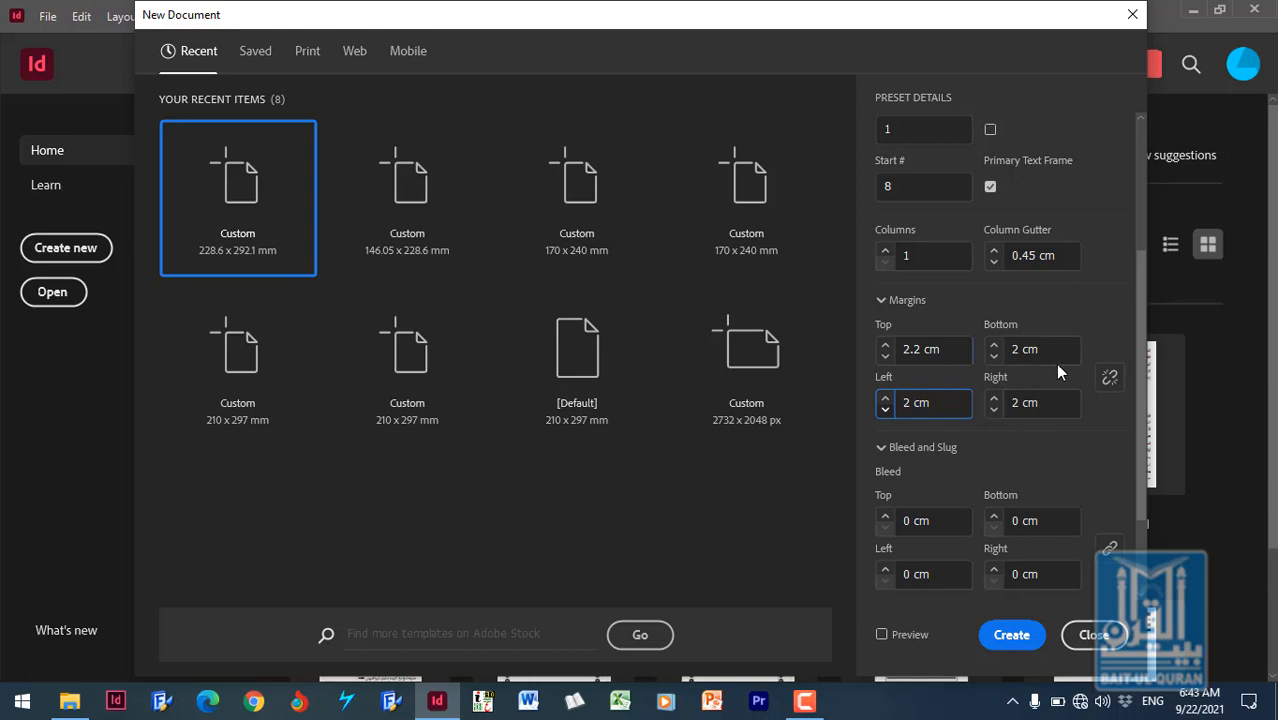
pyautogui.click(1015, 402)
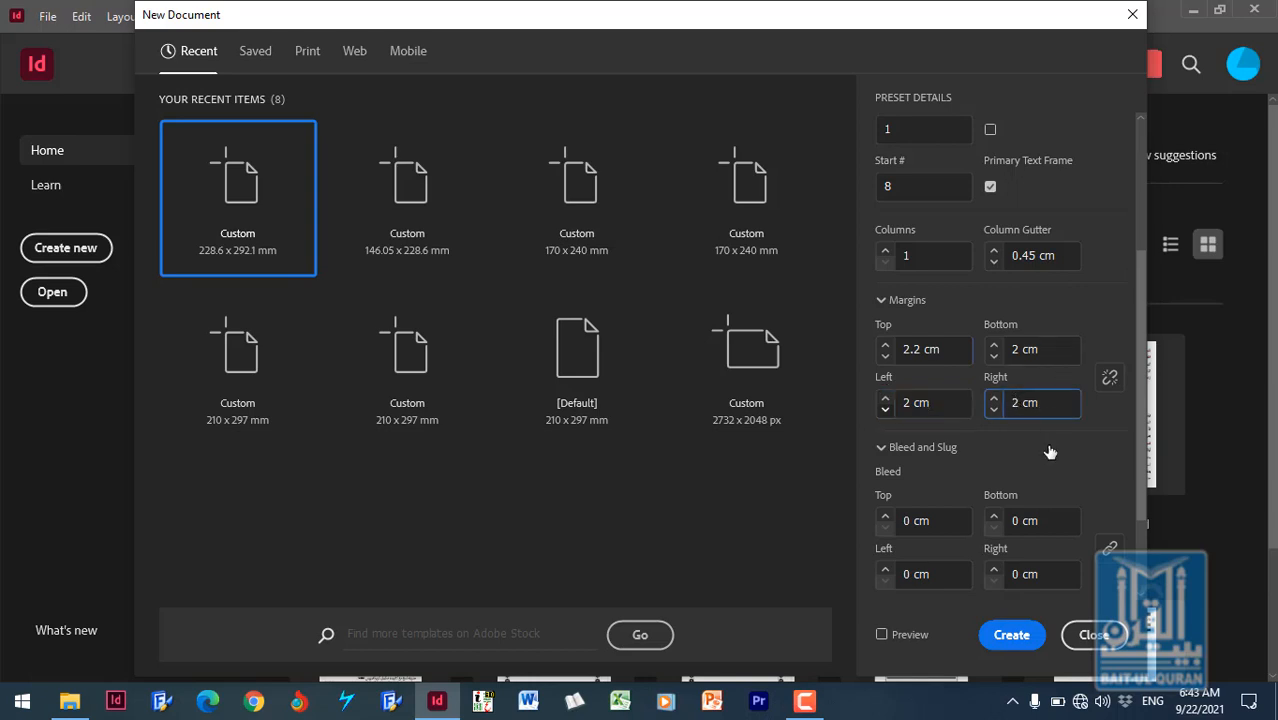
pyautogui.write('.2')
pyautogui.click(1043, 347)
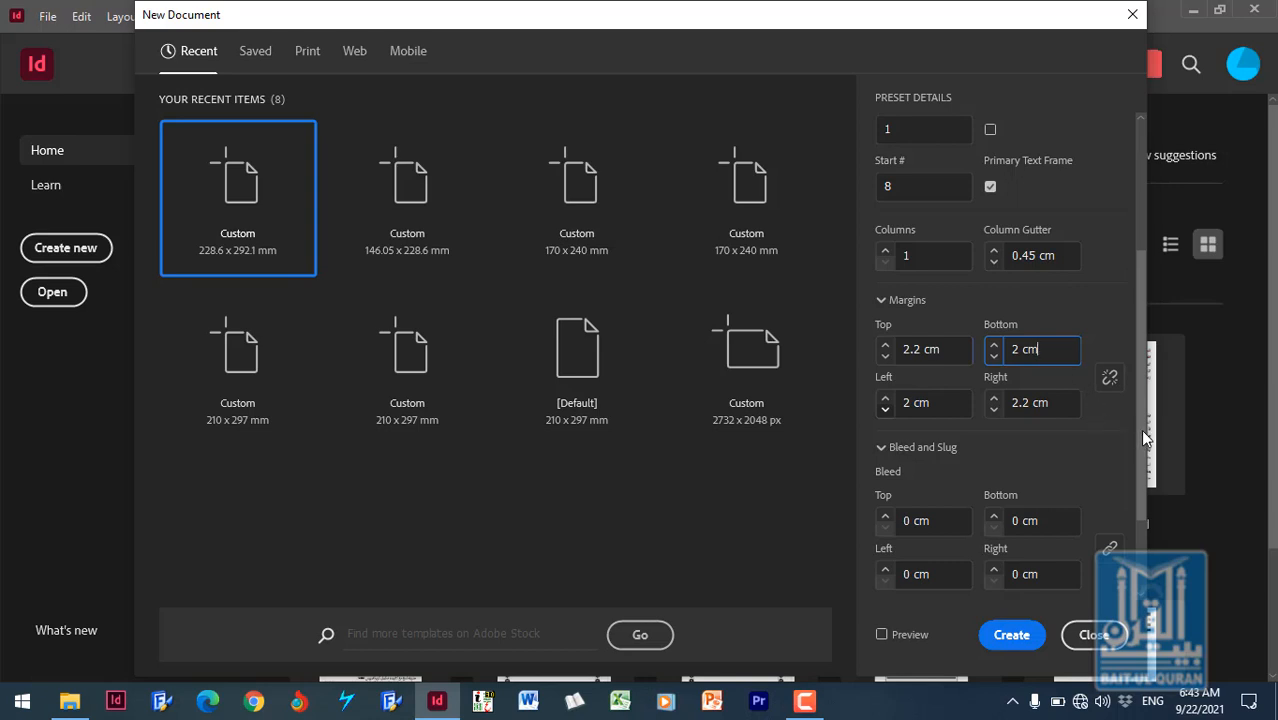
pyautogui.scroll(-2, 1140, 445)
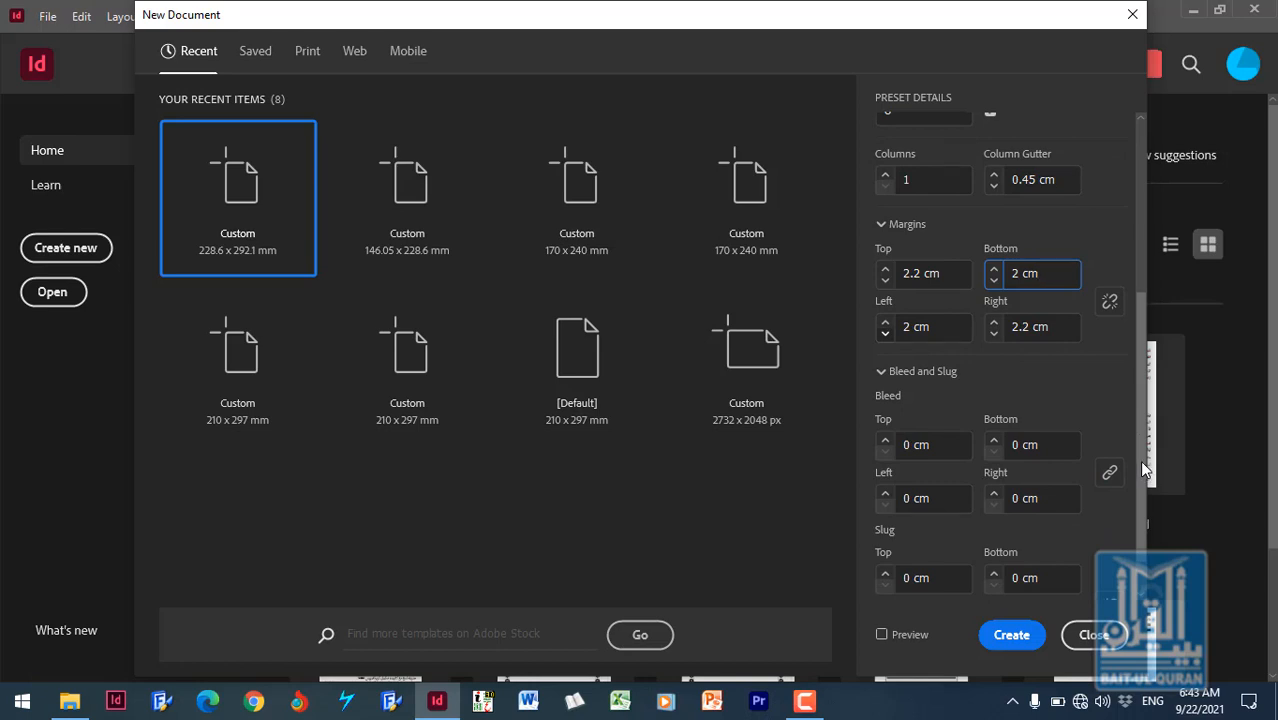
pyautogui.click(1012, 636)
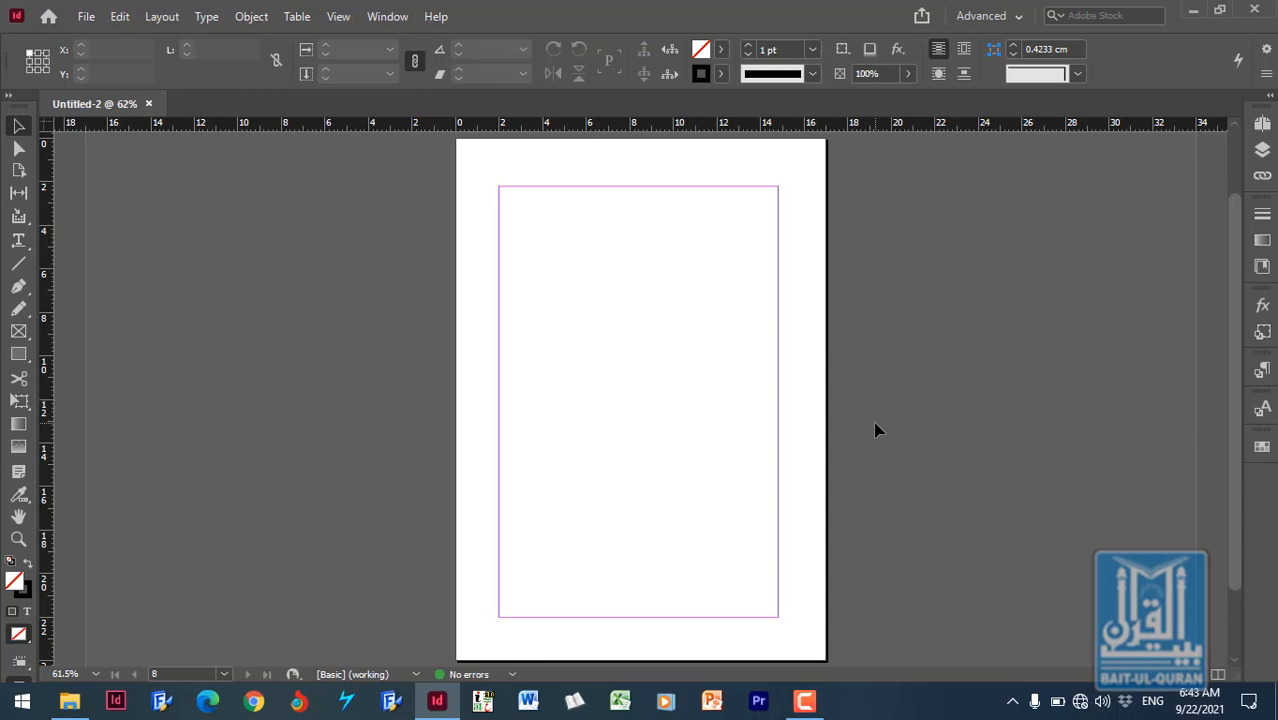
# - Place the text cursor in the primary text frame at the top of the page with the Type tool
pyautogui.click(18, 538)
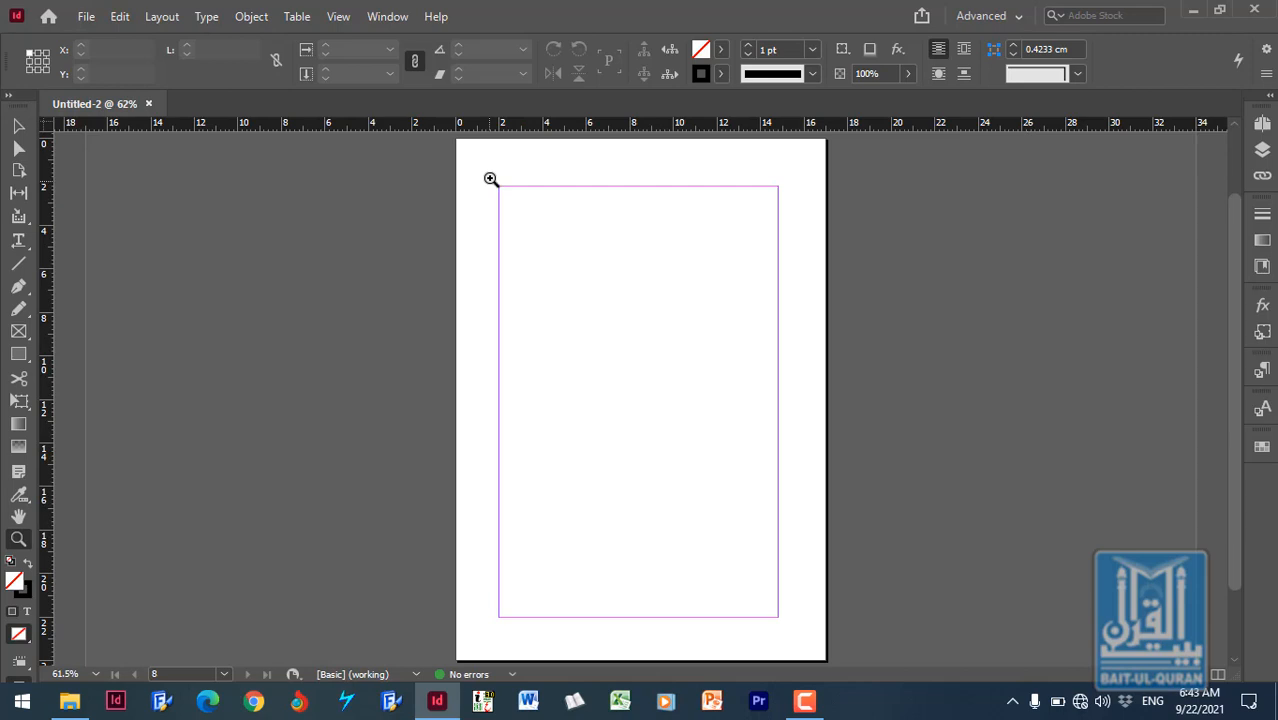
pyautogui.moveTo(491, 177); pyautogui.dragTo(786, 231)
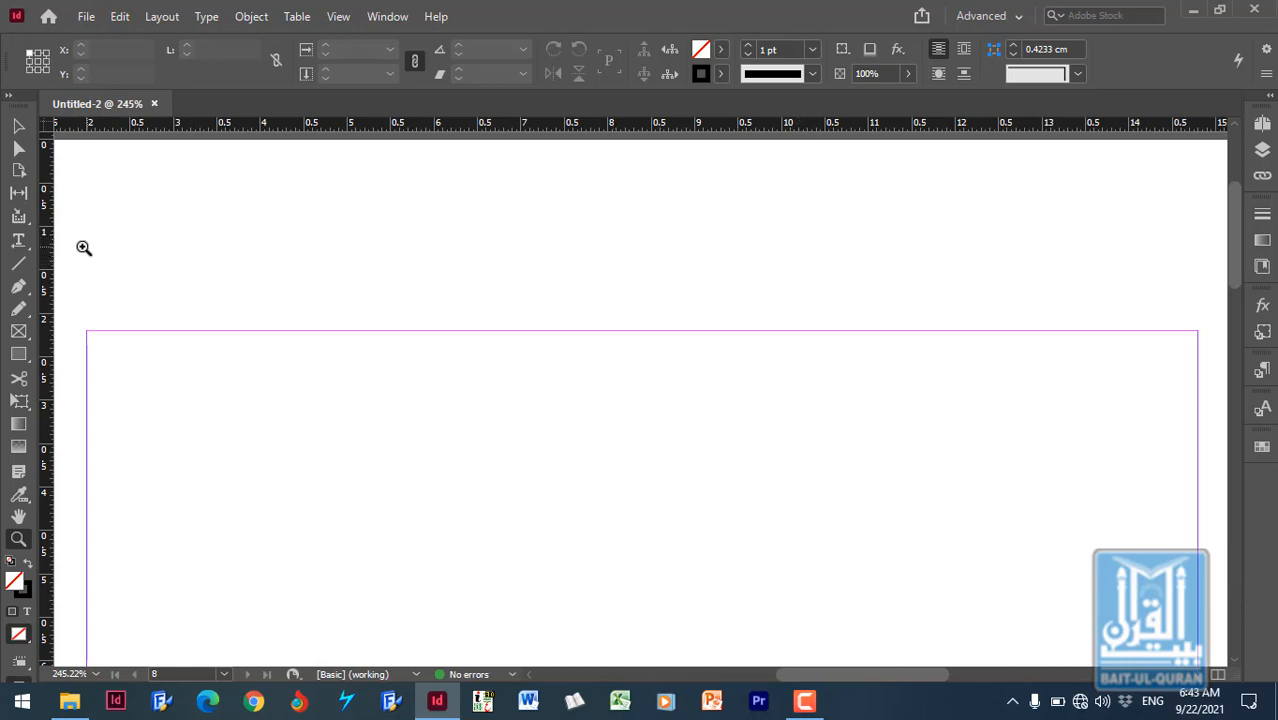
pyautogui.click(18, 241)
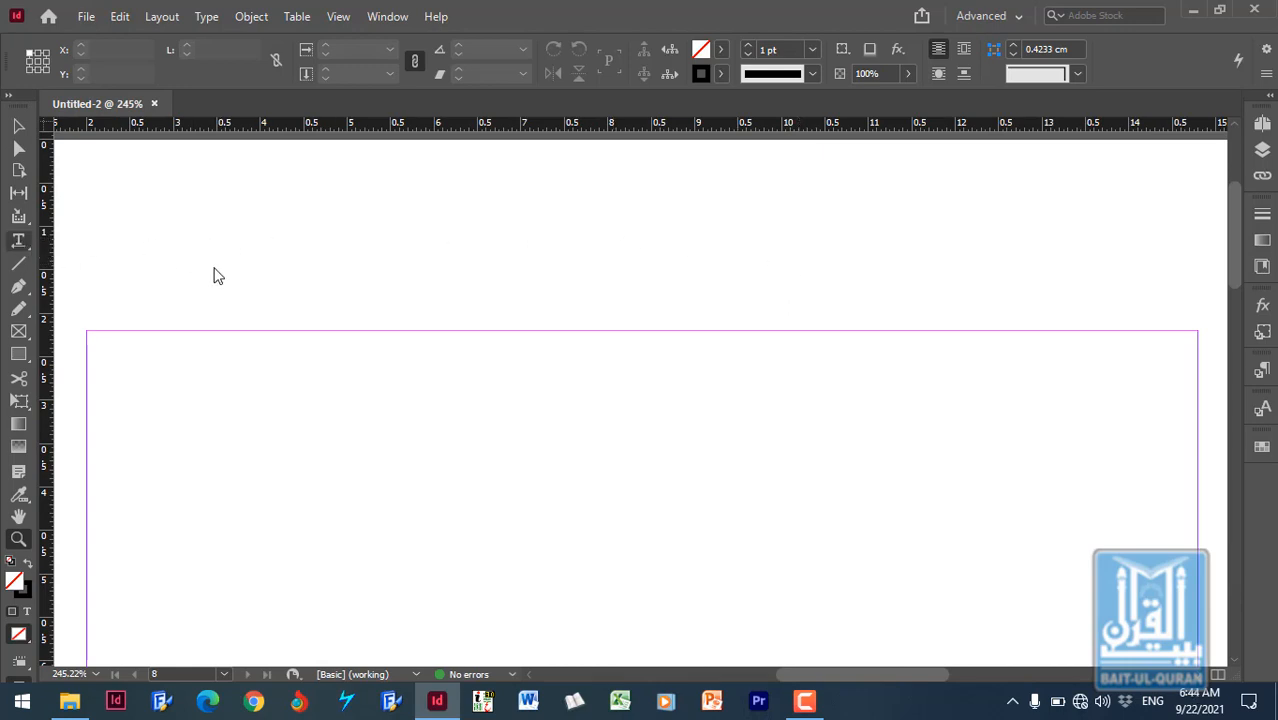
pyautogui.click(1175, 373)
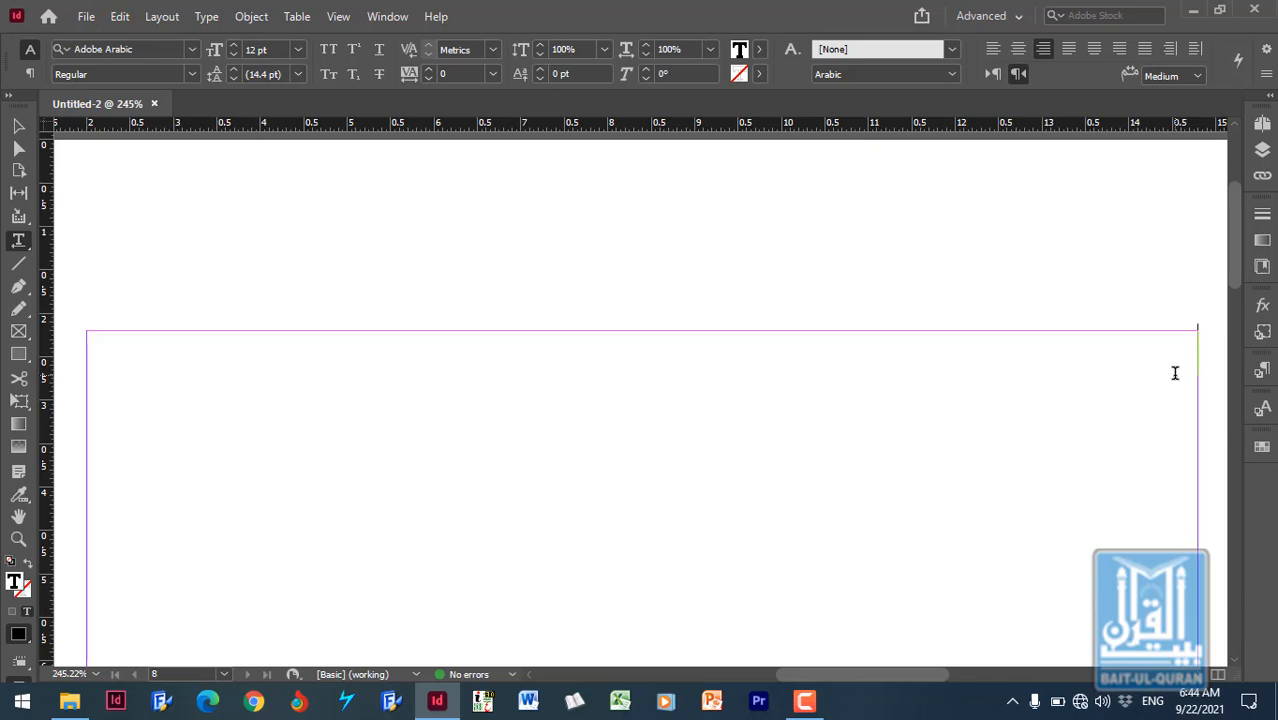
# - Resume text entry at the frame's upper right corner with the keyboard language switched to Urdu (Pakistan)
pyautogui.click(17, 540)
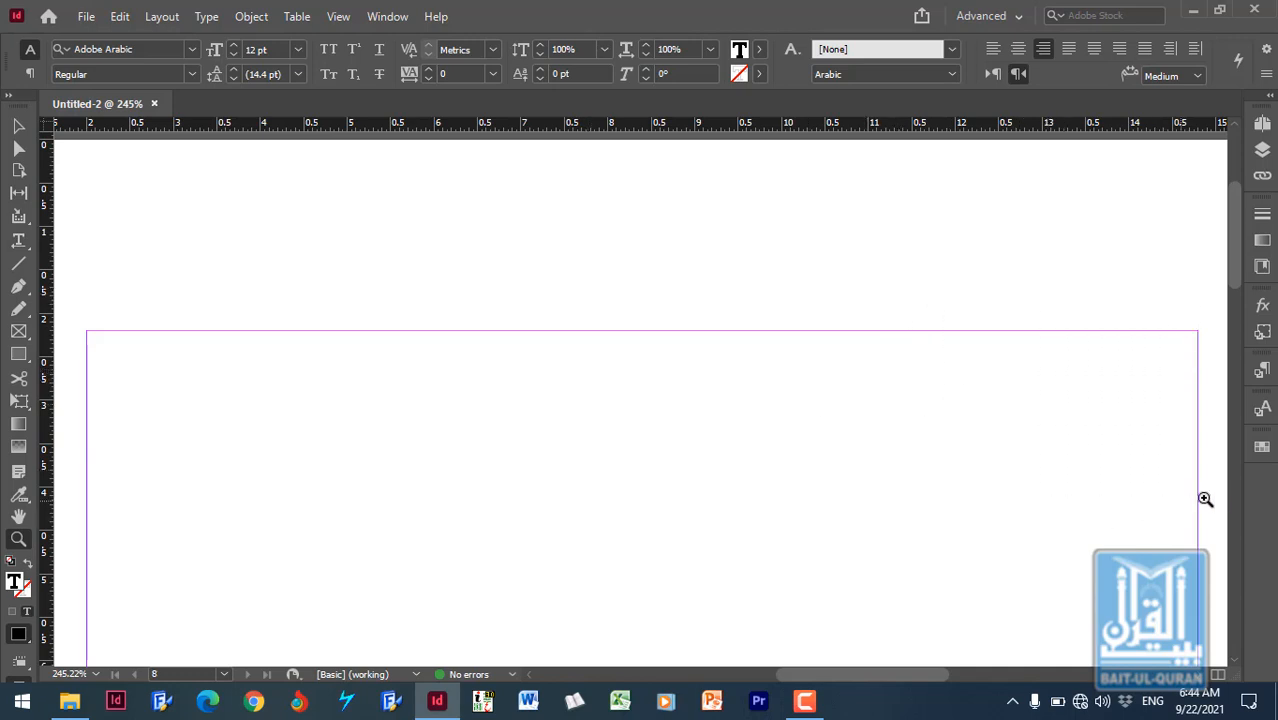
pyautogui.moveTo(895, 288); pyautogui.dragTo(1215, 497)
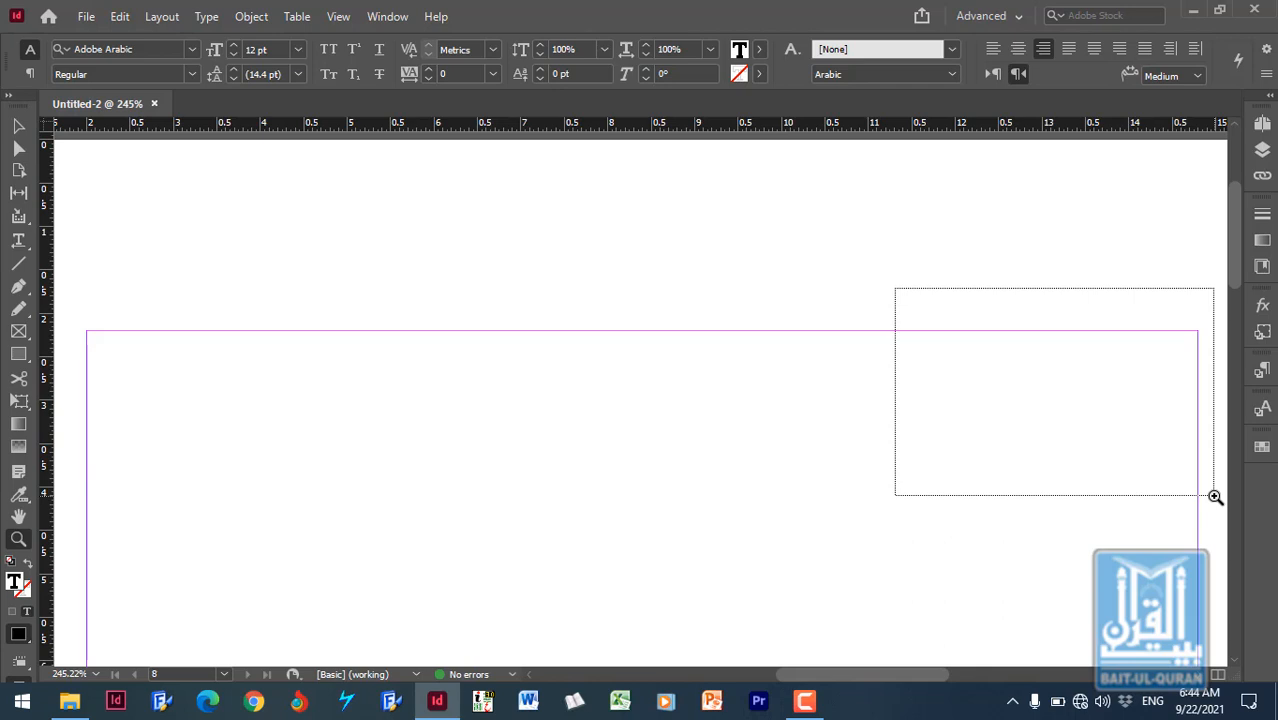
pyautogui.moveTo(1215, 497); pyautogui.dragTo(1215, 498)
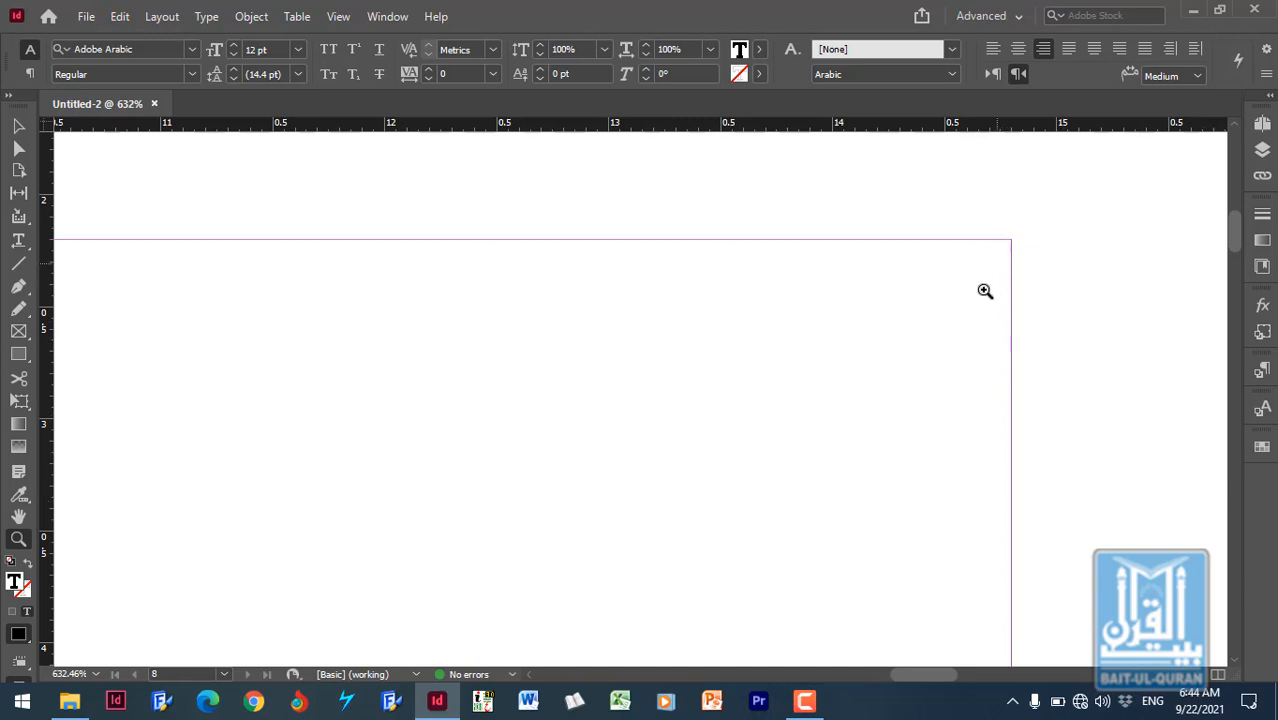
pyautogui.click(18, 240)
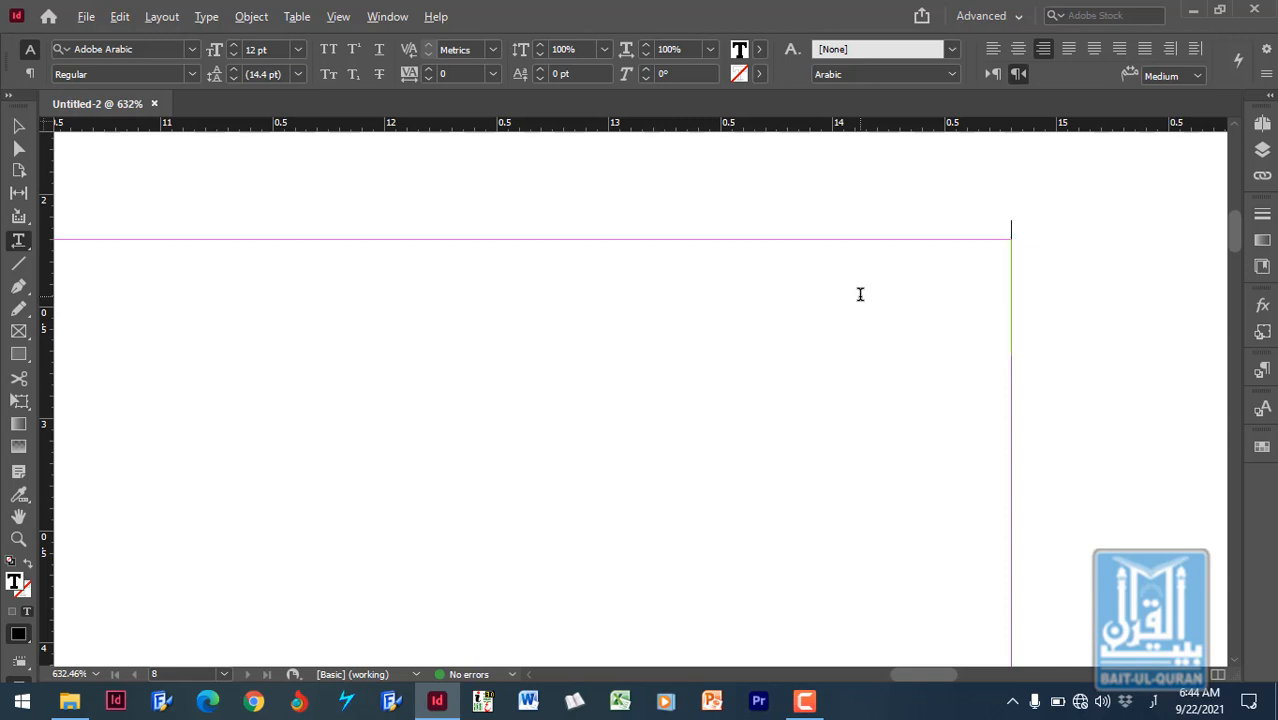
pyautogui.press('super+space')
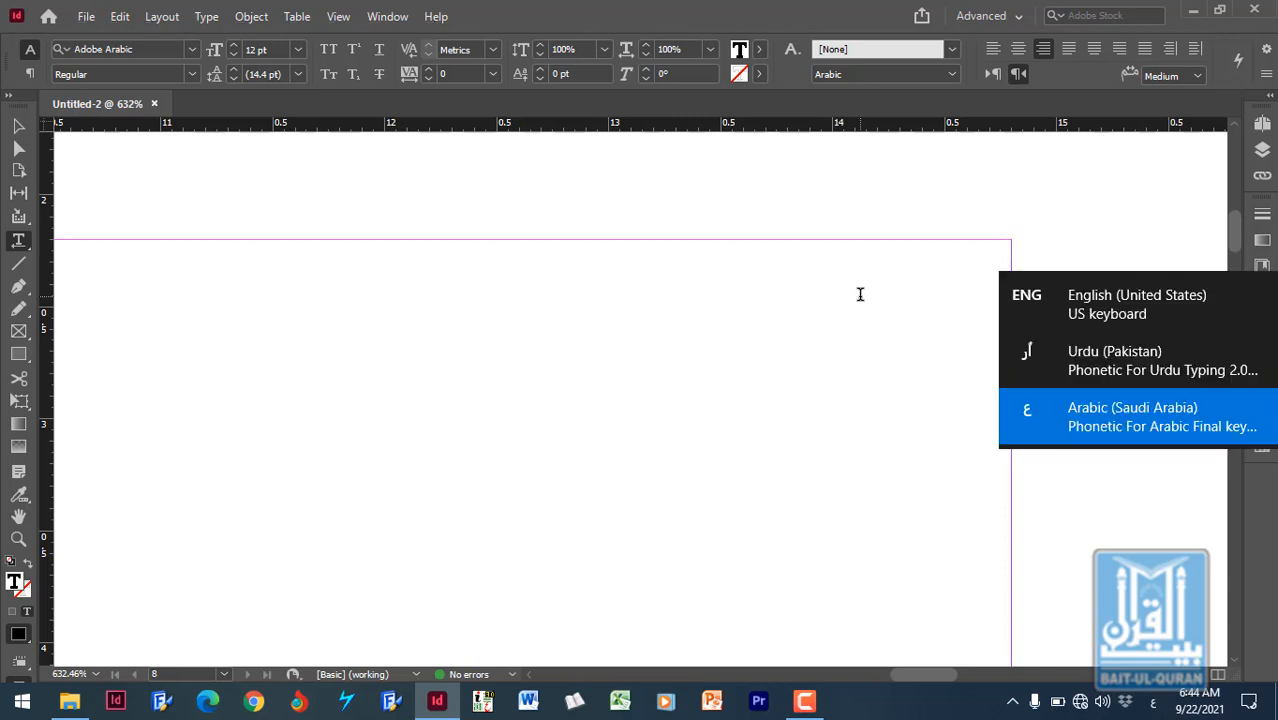
pyautogui.press('super+space')
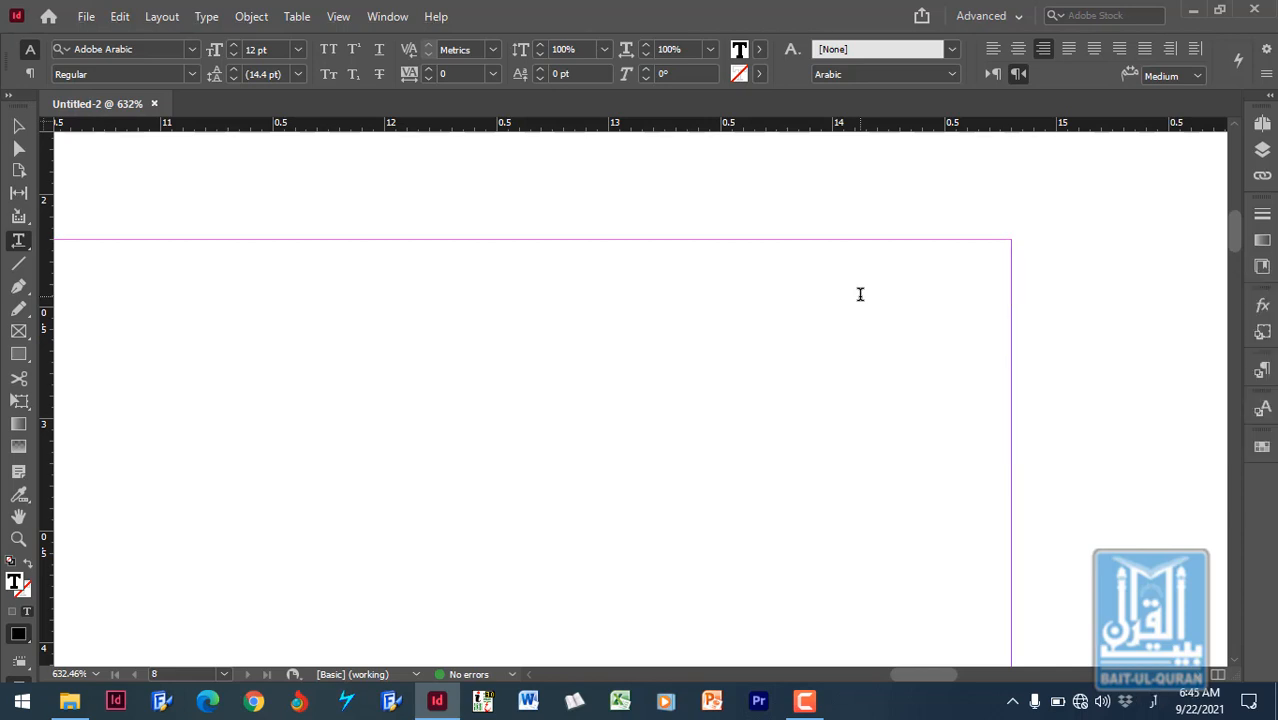
# - Enter the line "بسم اللہ الرحمن الرحیم" in the primary text frame
pyautogui.write('بسم')
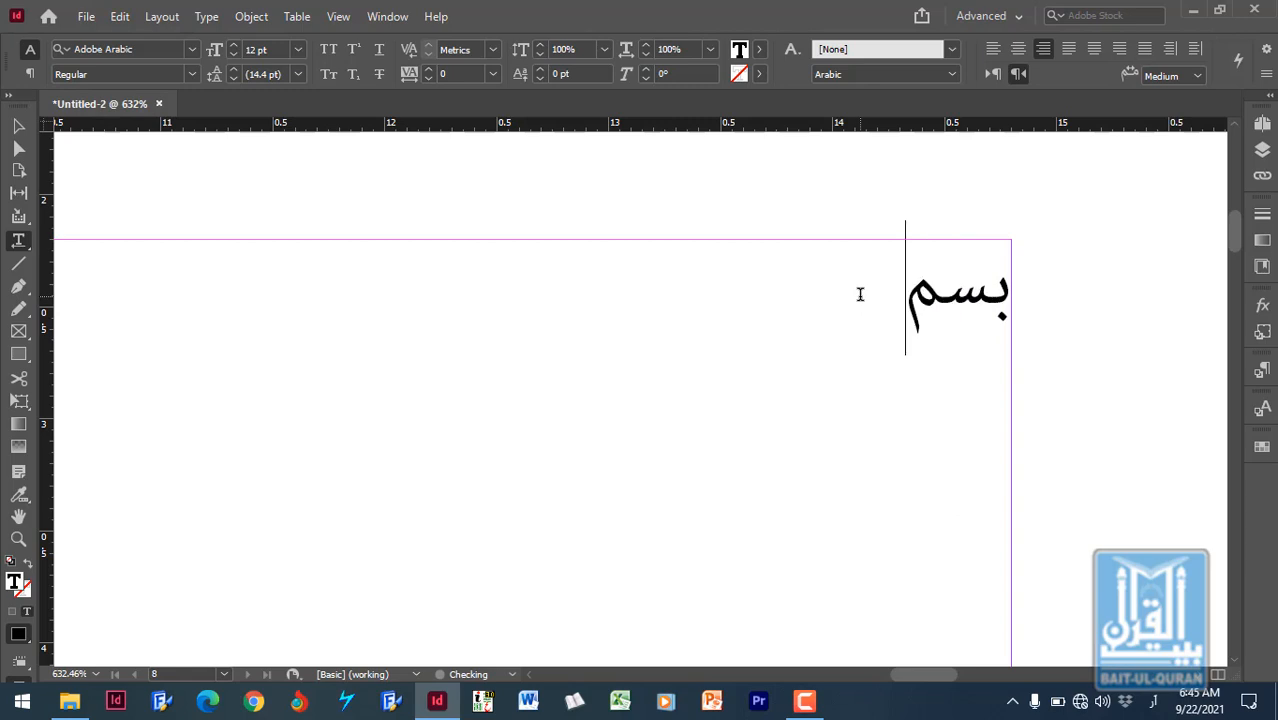
pyautogui.write(' الله اسلر')
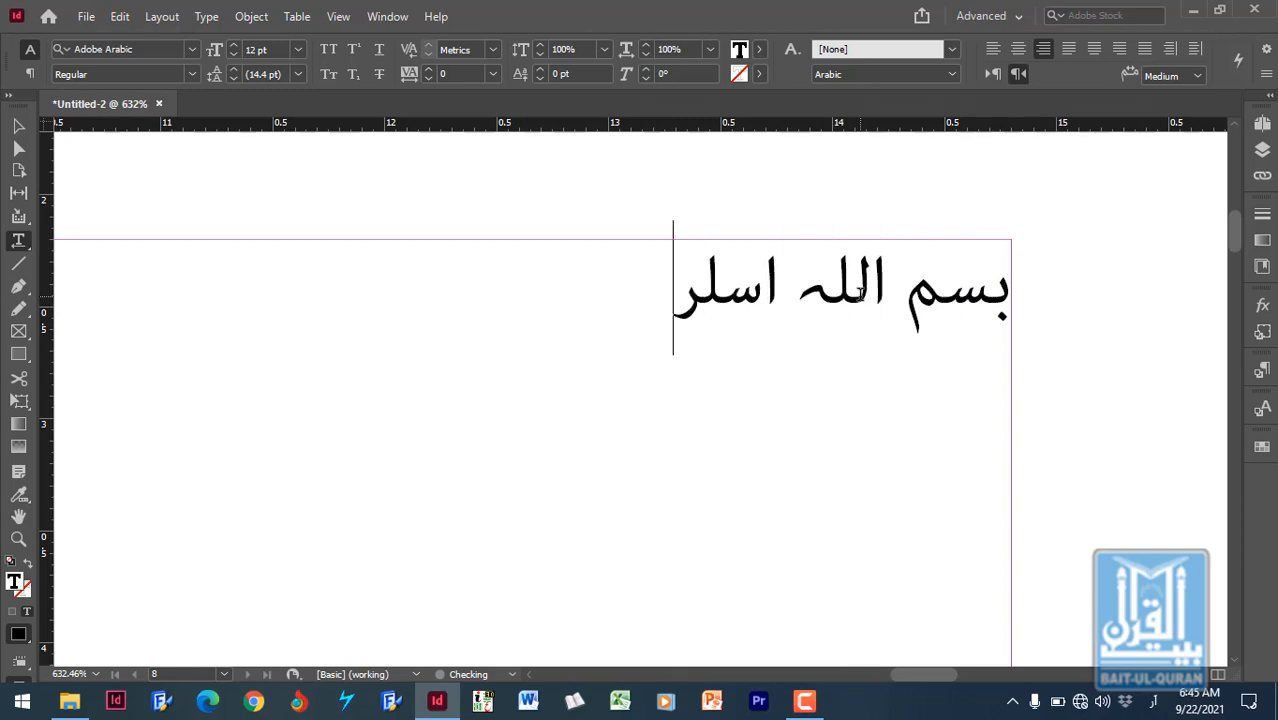
pyautogui.press('BackSpace')
pyautogui.press('BackSpace')
pyautogui.press('BackSpace')
pyautogui.write('لرحمن الر')
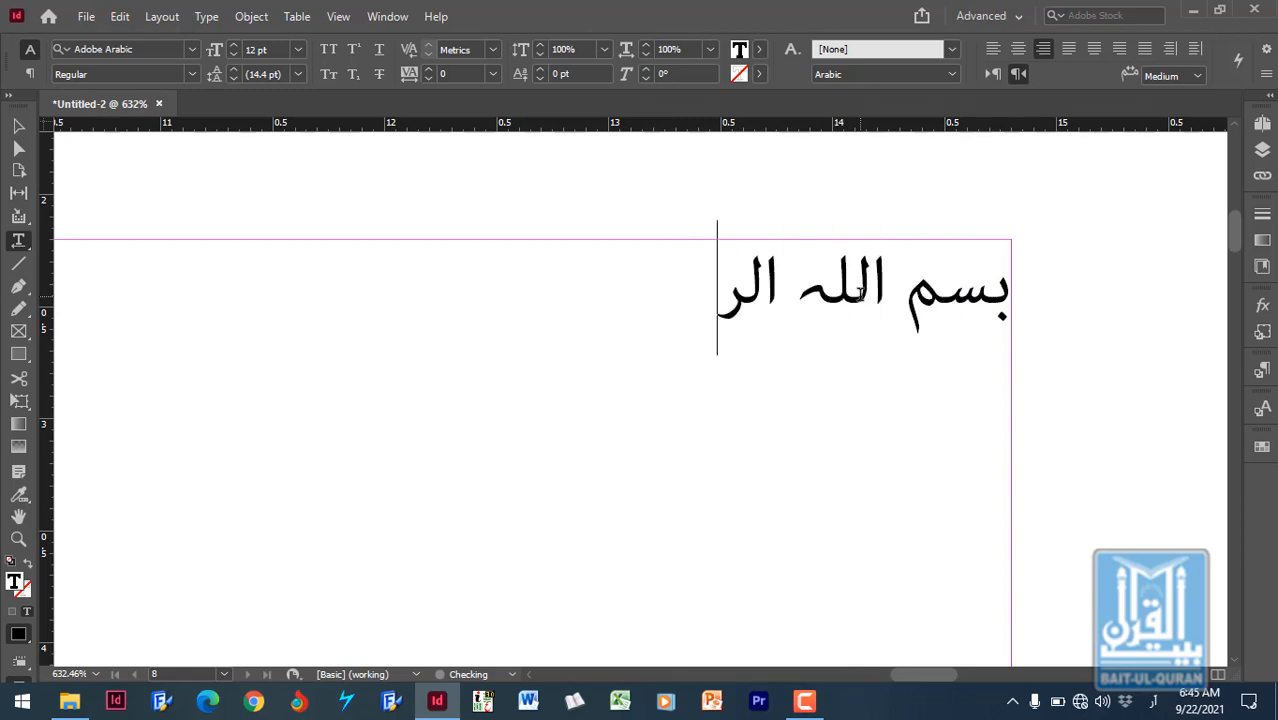
pyautogui.write('حيم')
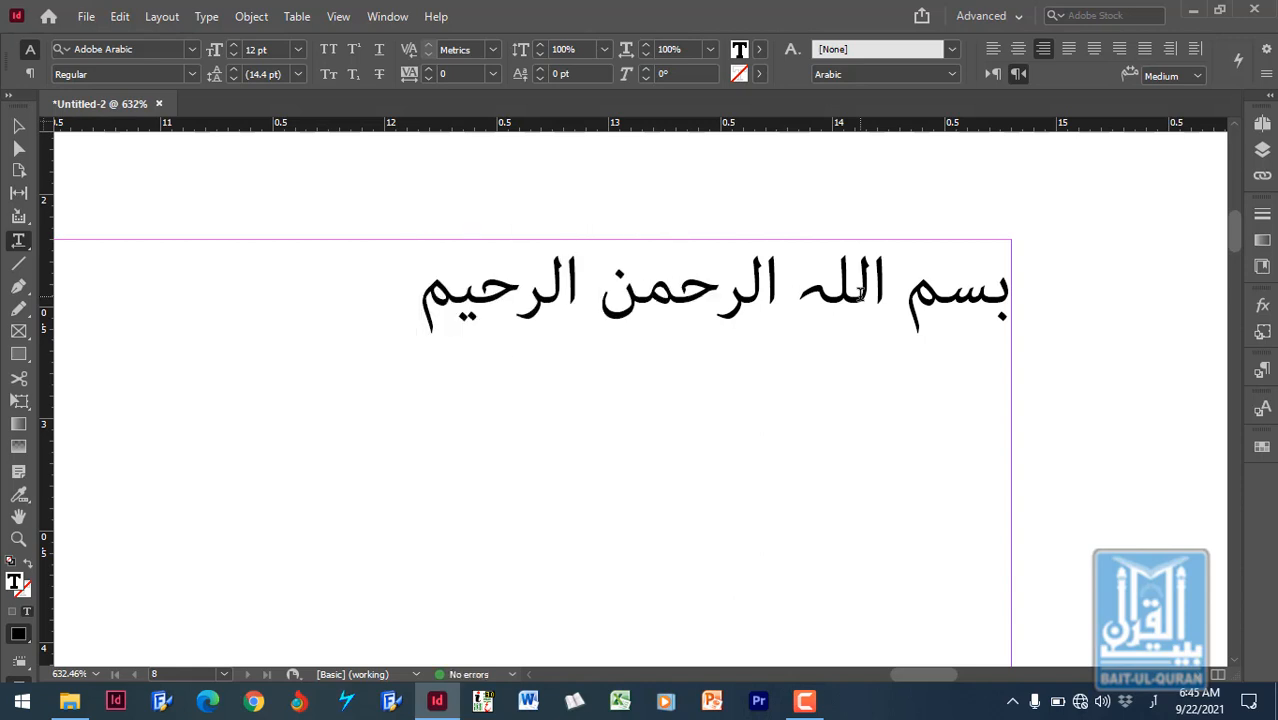
# - Change the font of the whole Bismillah line to 4 Muhammadi Mher 2.03 EN #
pyautogui.click(719, 293)
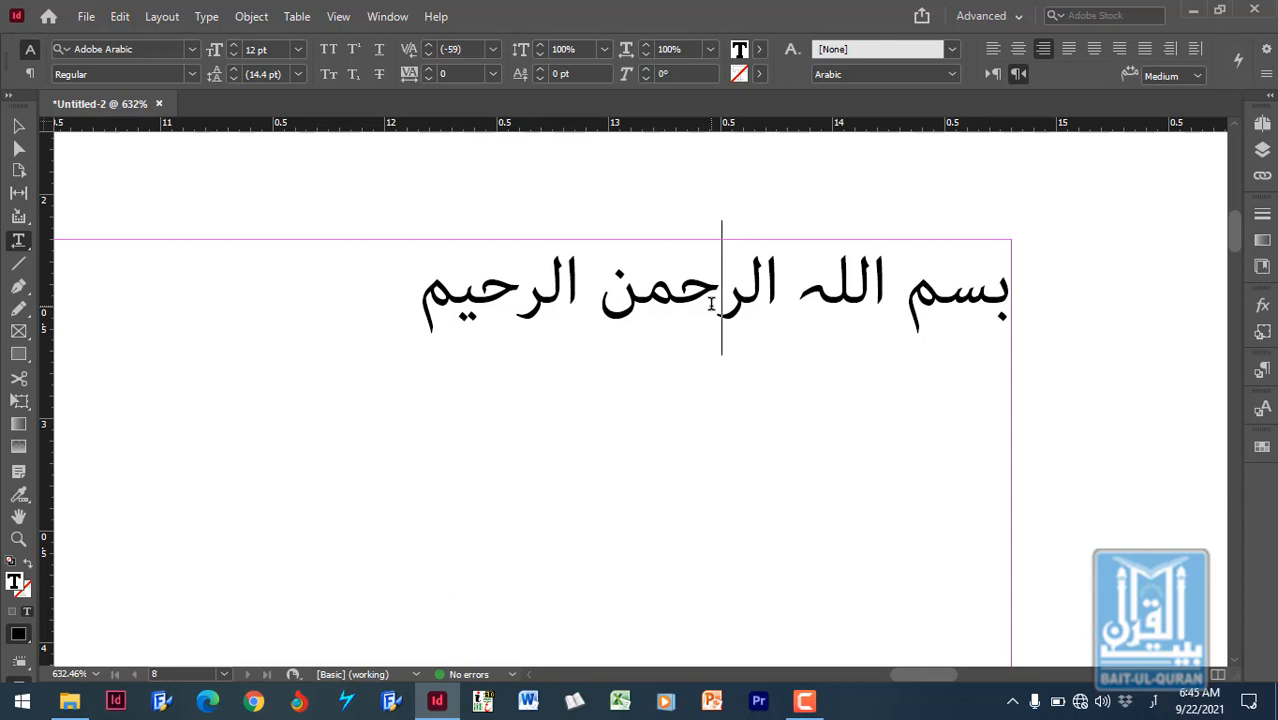
pyautogui.tripleClick(722, 310)
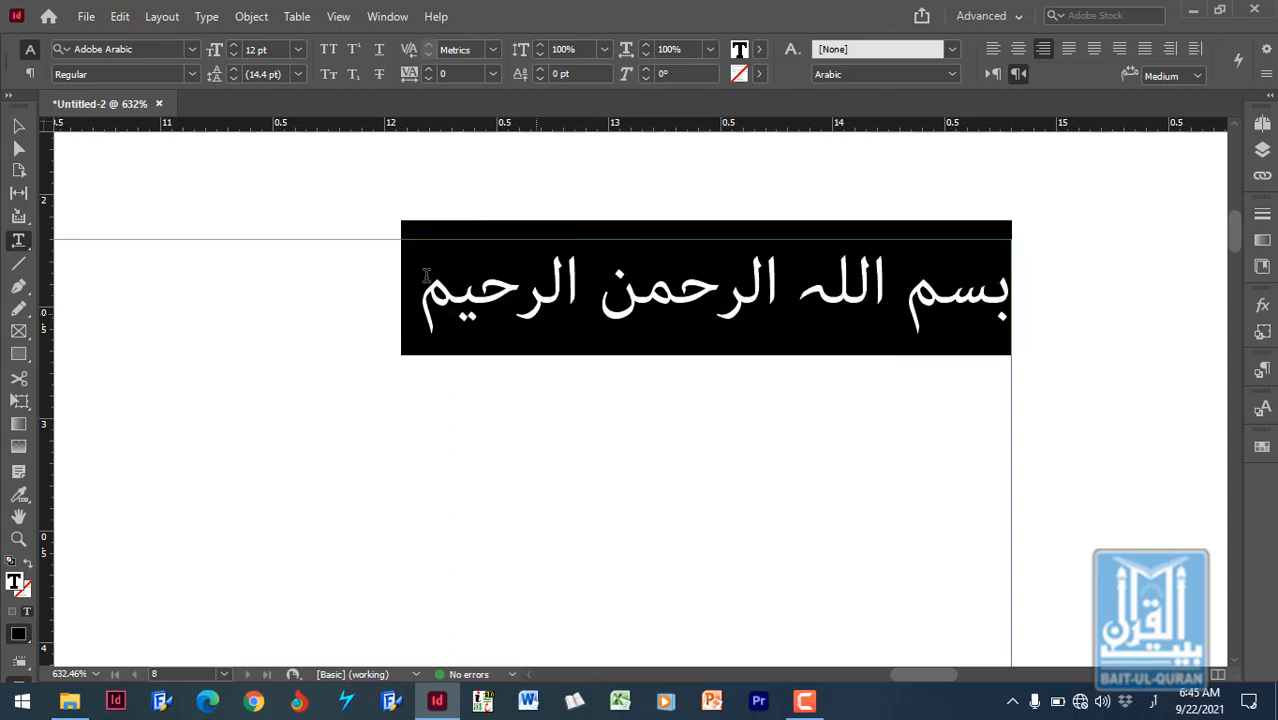
pyautogui.click(191, 48)
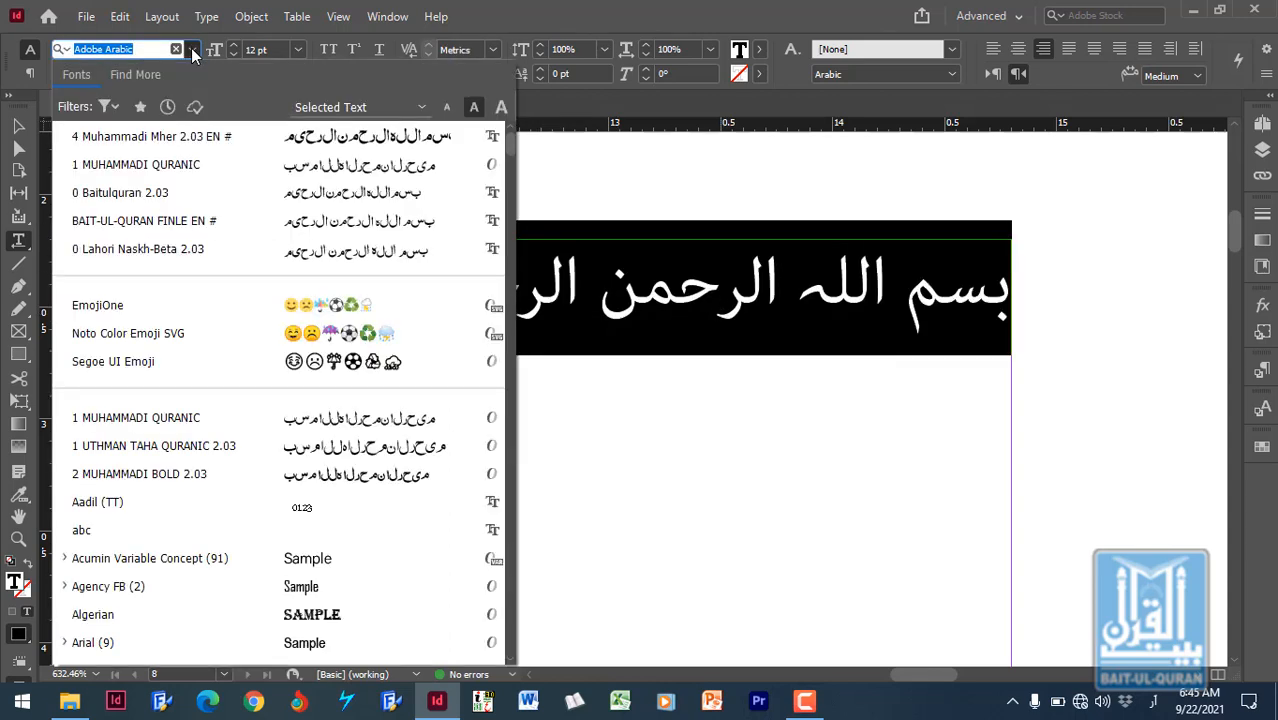
pyautogui.click(205, 146)
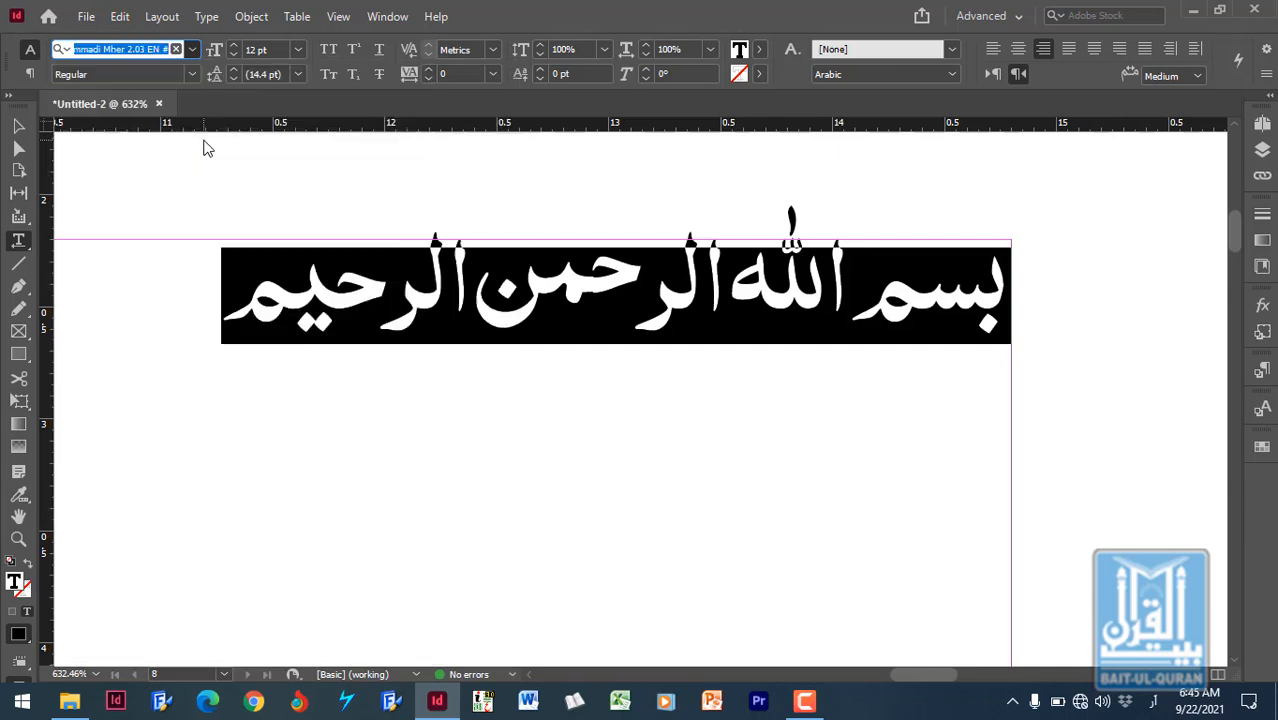
pyautogui.click(564, 384)
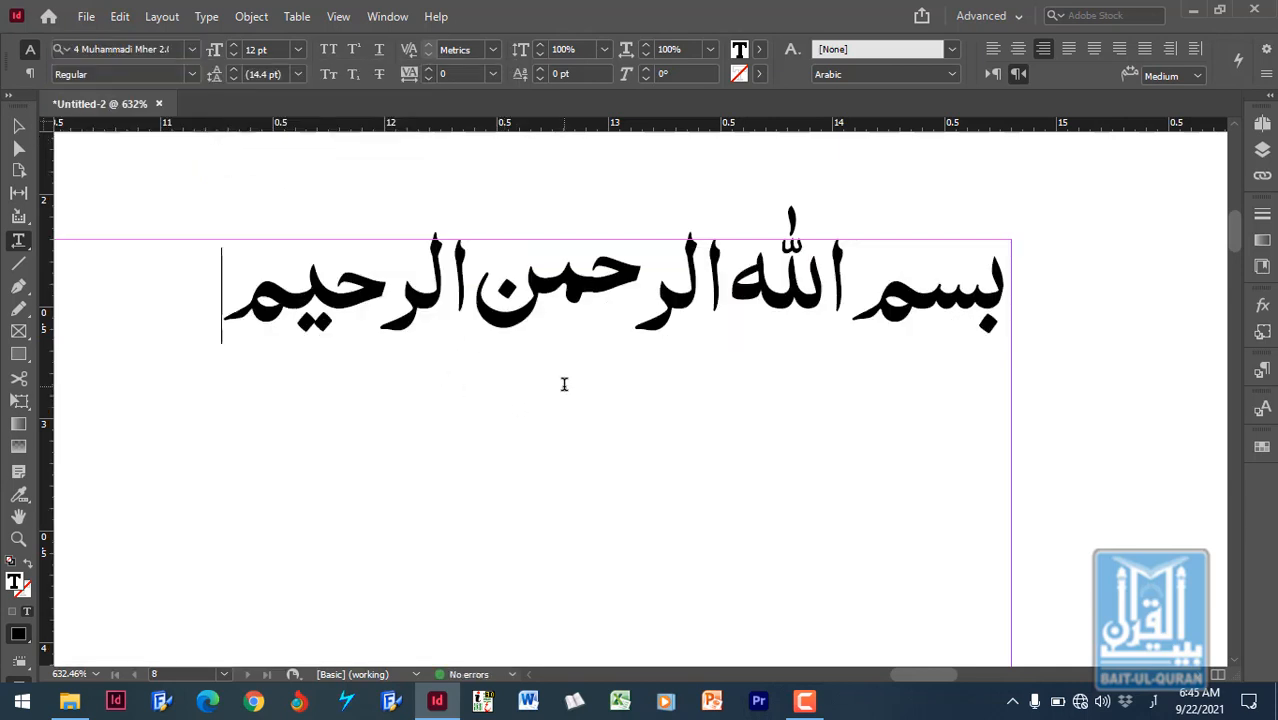
pyautogui.click(386, 316)
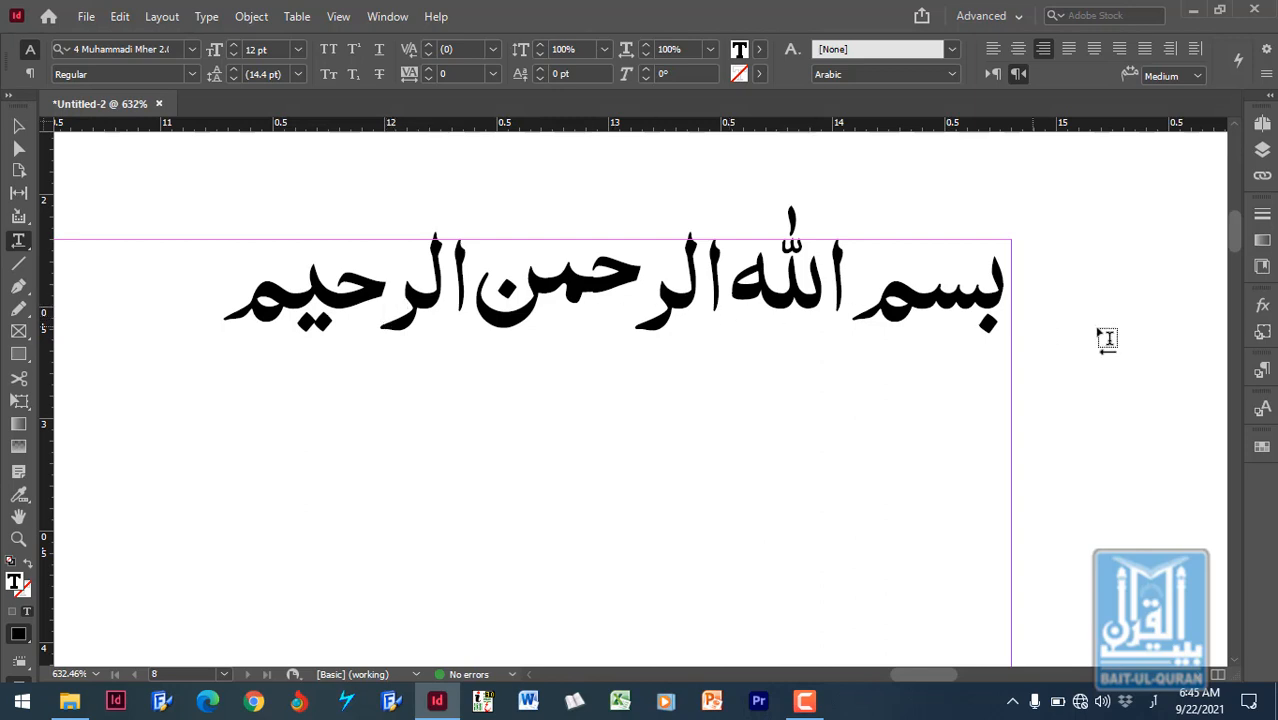
# - Redefine the [Basic Paragraph] paragraph style to match the current formatting of the Bismillah line
pyautogui.click(1264, 371)
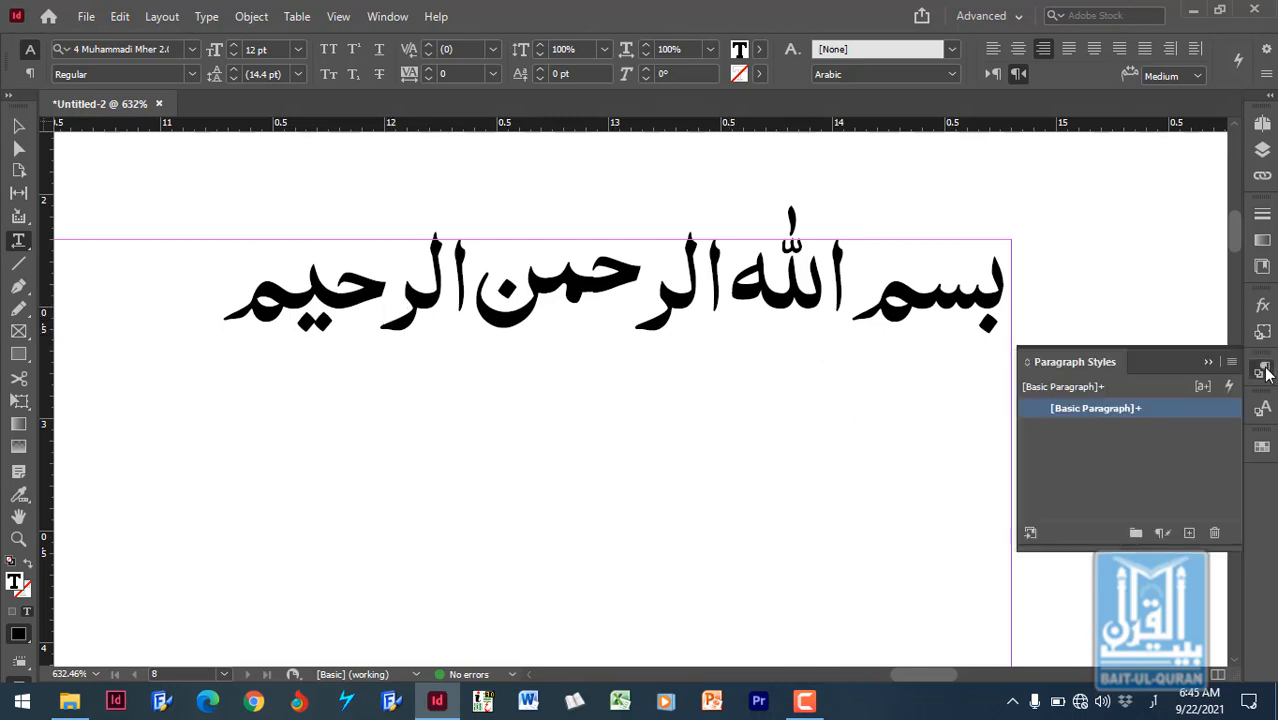
pyautogui.rightClick(1166, 414)
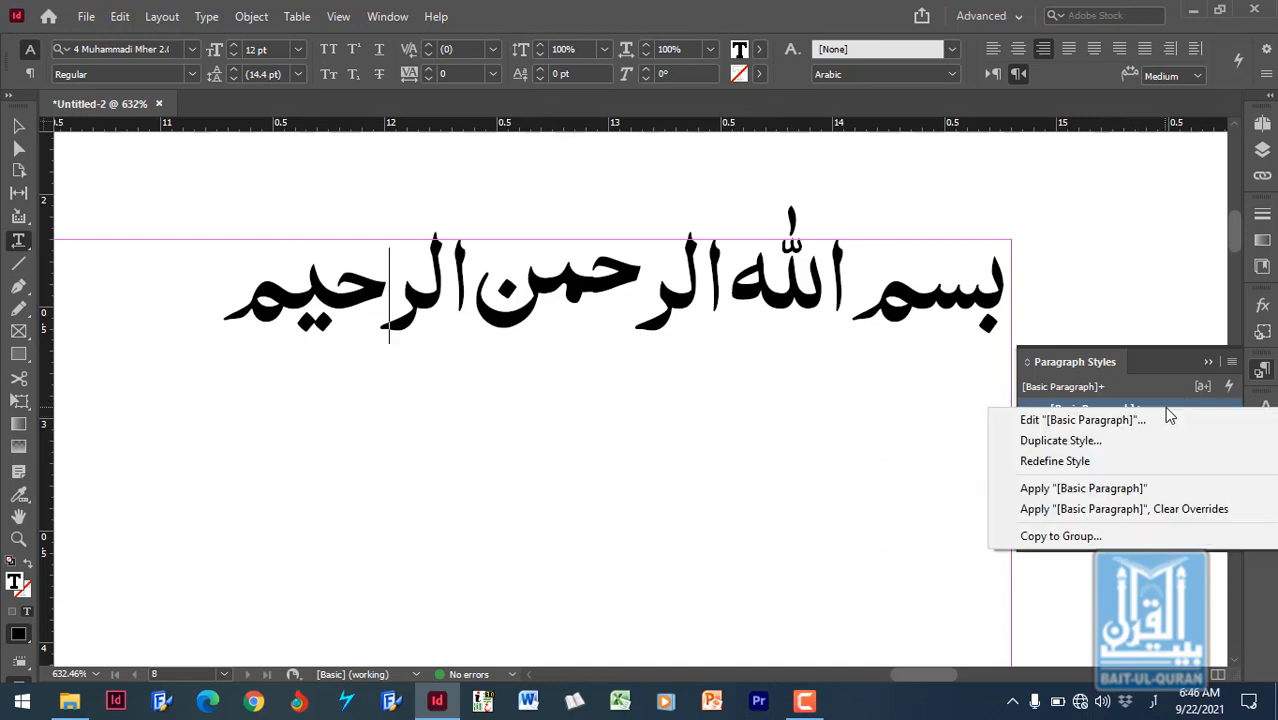
pyautogui.click(1098, 462)
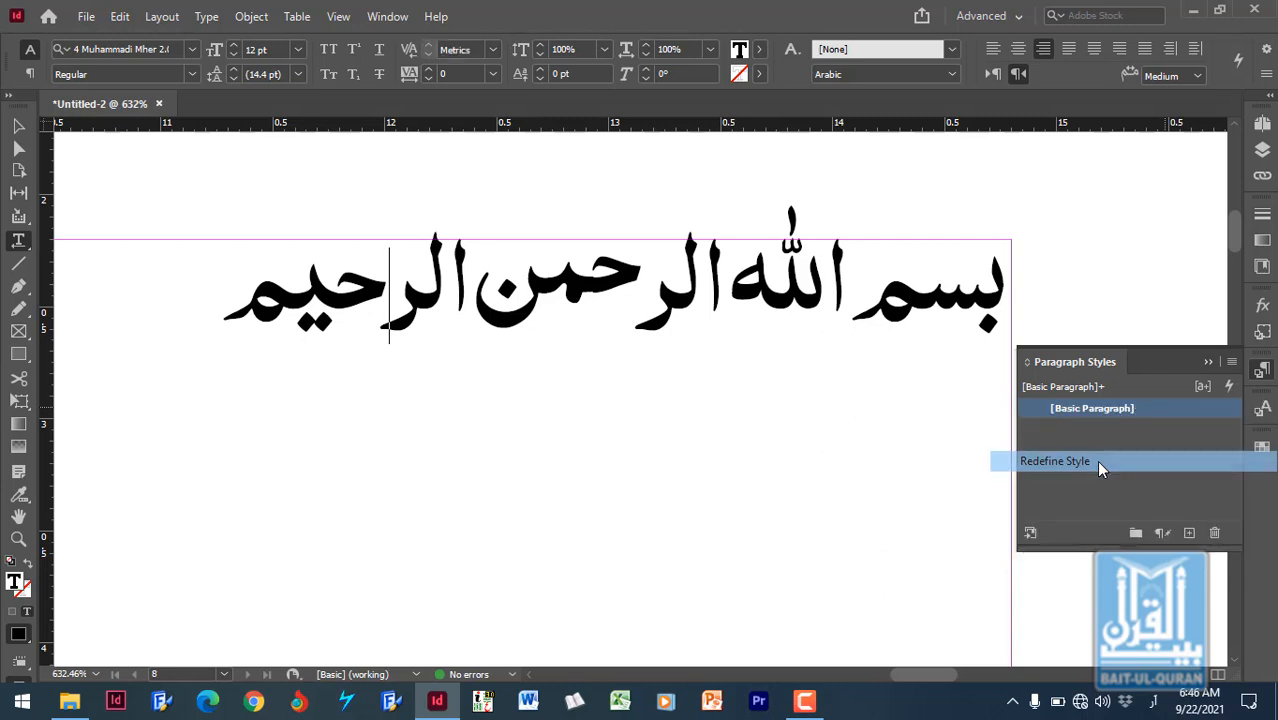
# - Set the font size of the entire Bismillah line to 20 pt
pyautogui.click(864, 316)
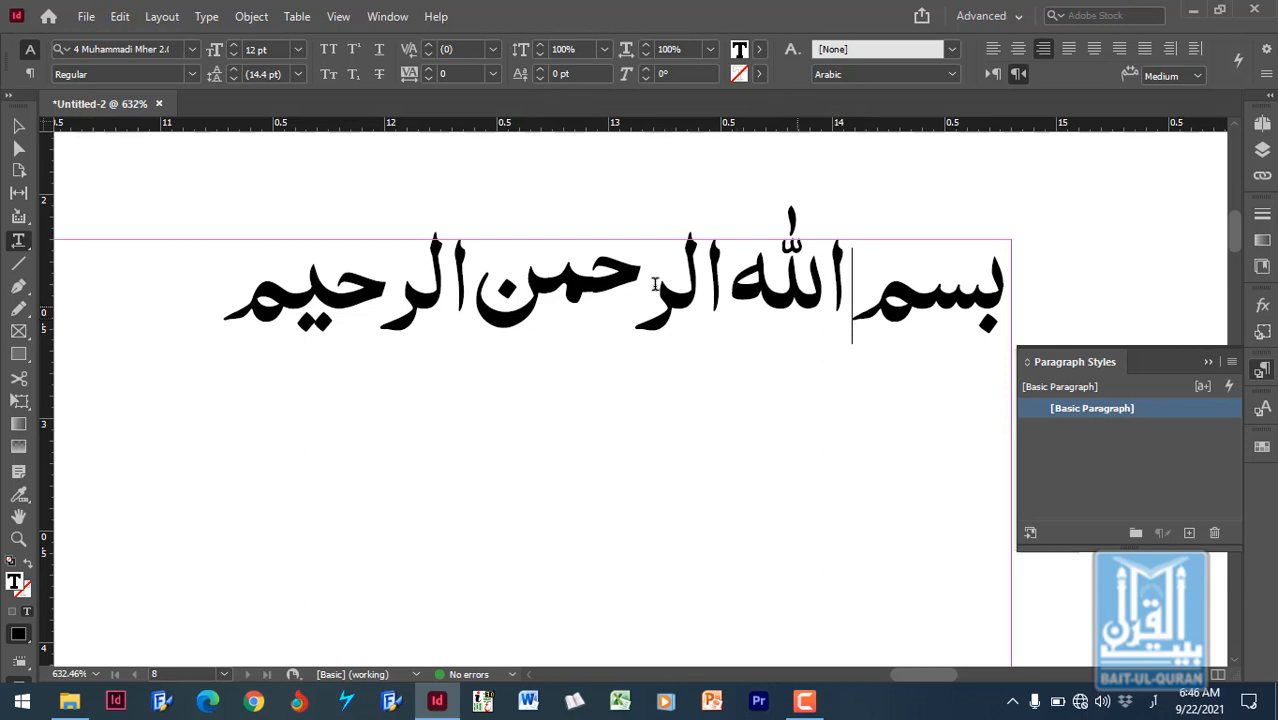
pyautogui.hotkey('ctrl', 'a')
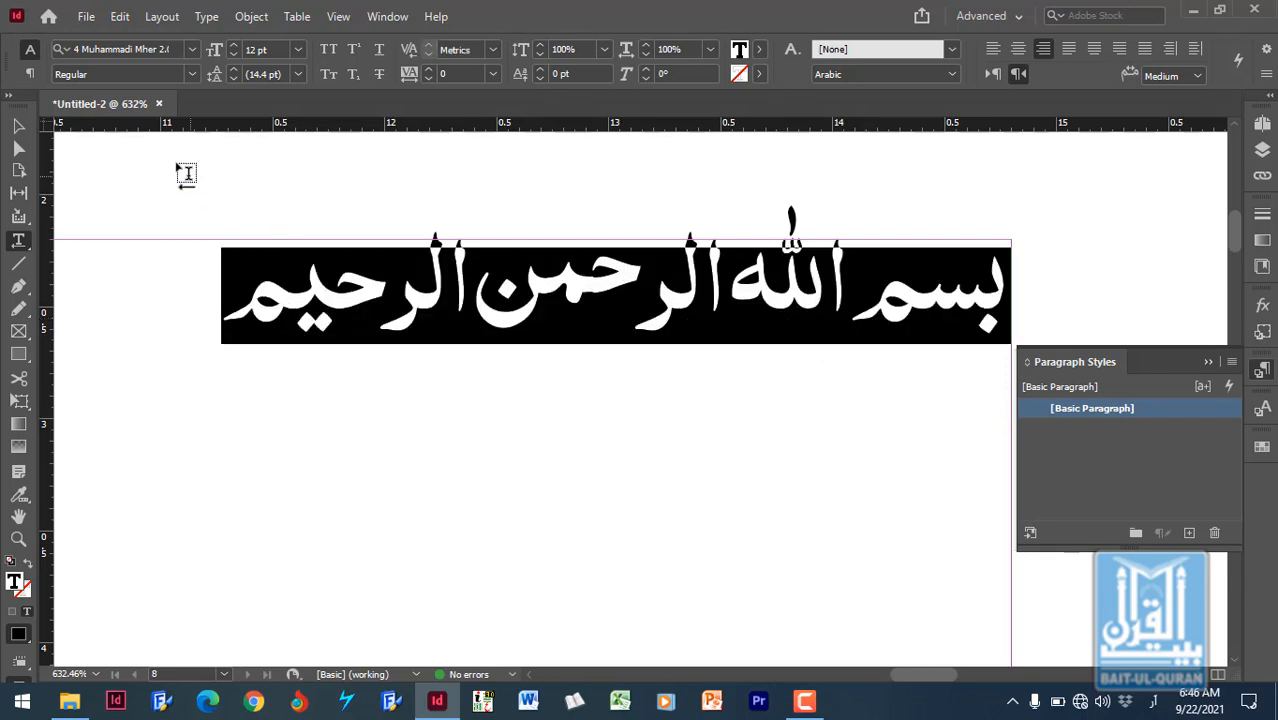
pyautogui.click(270, 50)
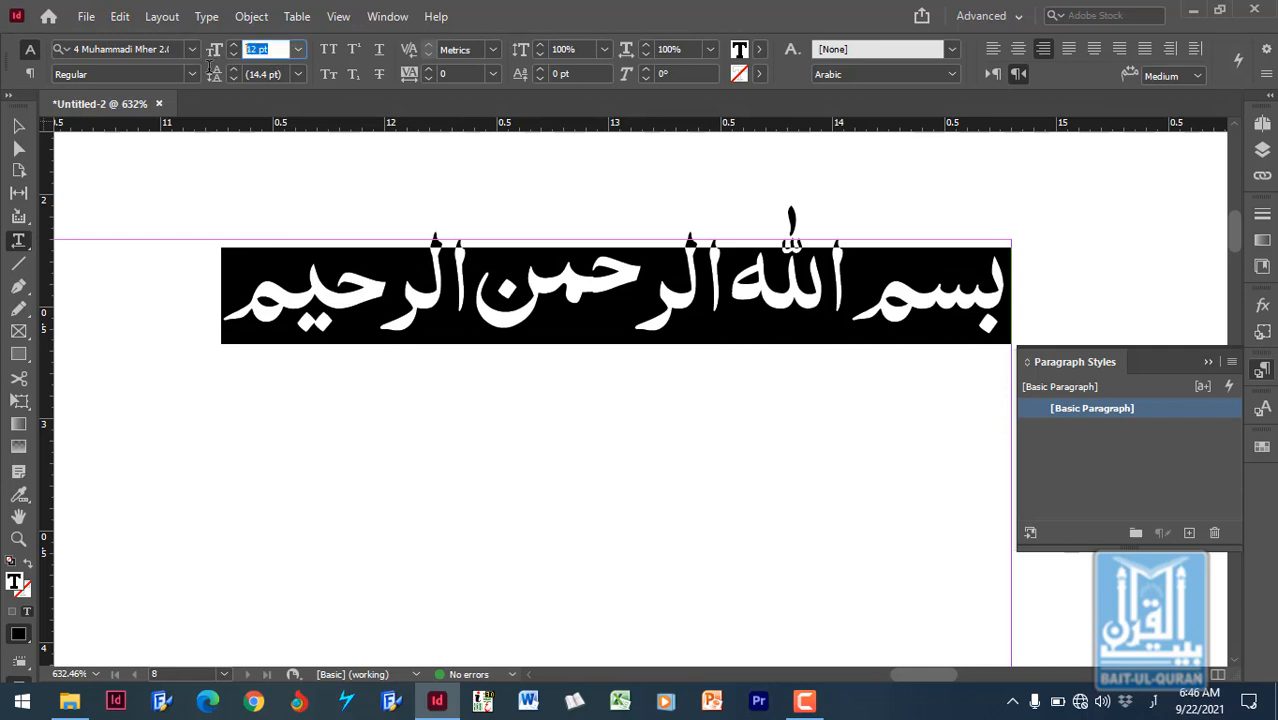
pyautogui.write('20')
pyautogui.press('Return')
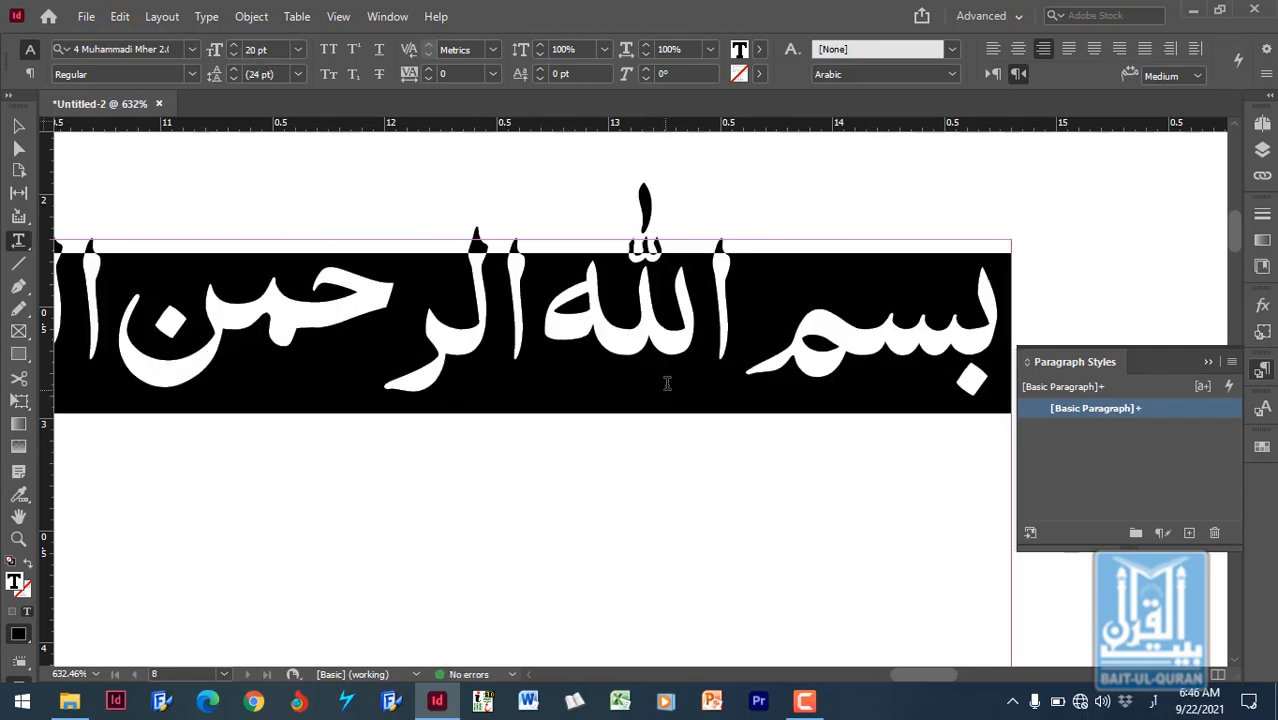
# - Redefine the [Basic Paragraph] paragraph style with the Bismillah line's 20 pt size
pyautogui.click(667, 383)
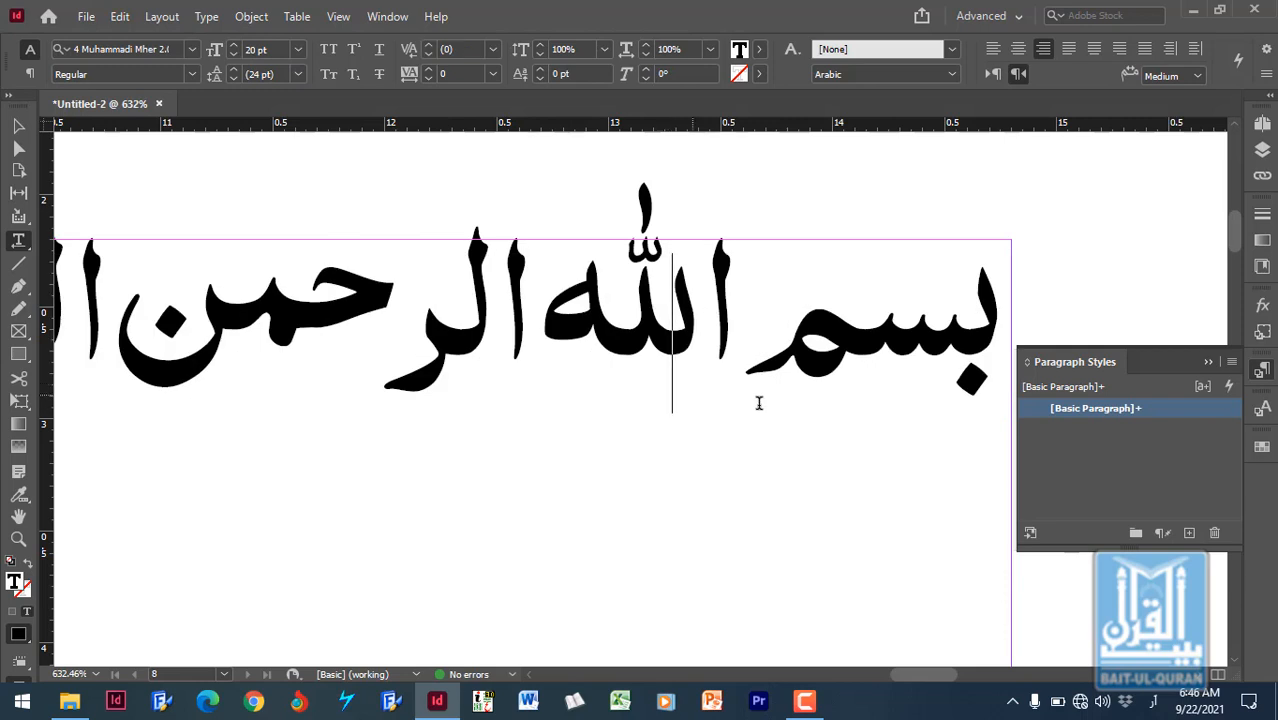
pyautogui.click(863, 400)
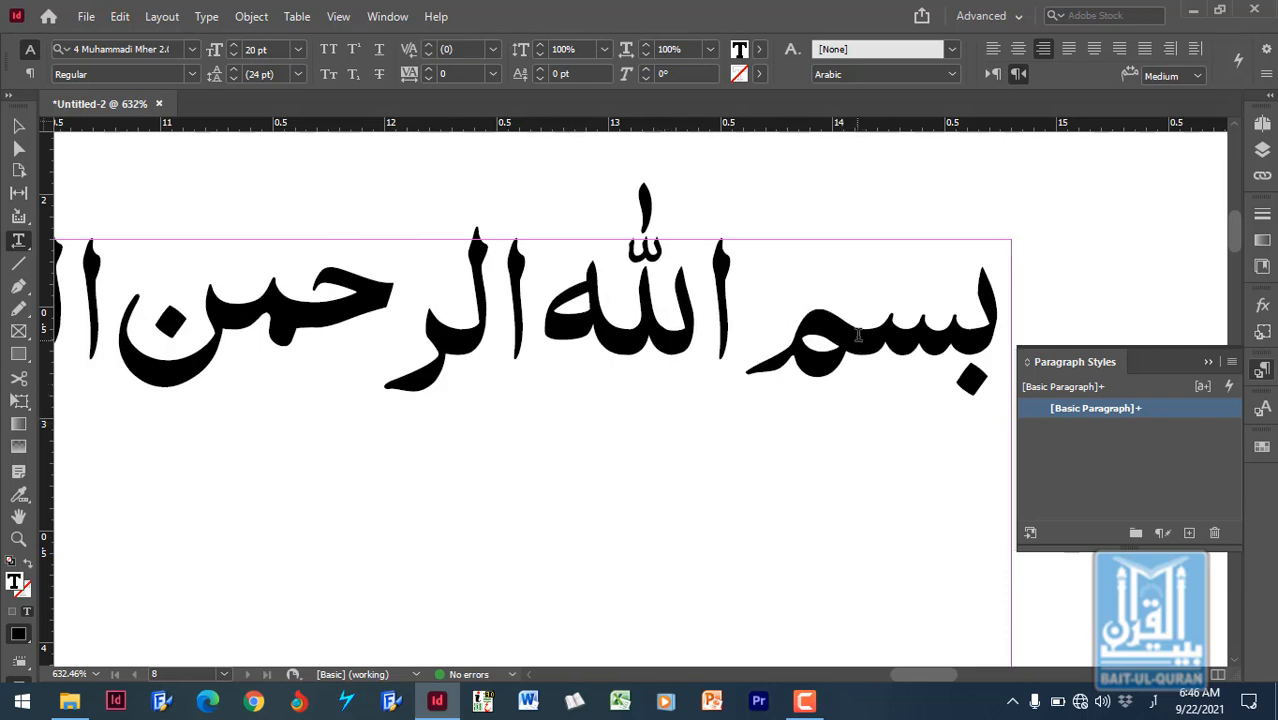
pyautogui.rightClick(1175, 414)
pyautogui.click(1110, 464)
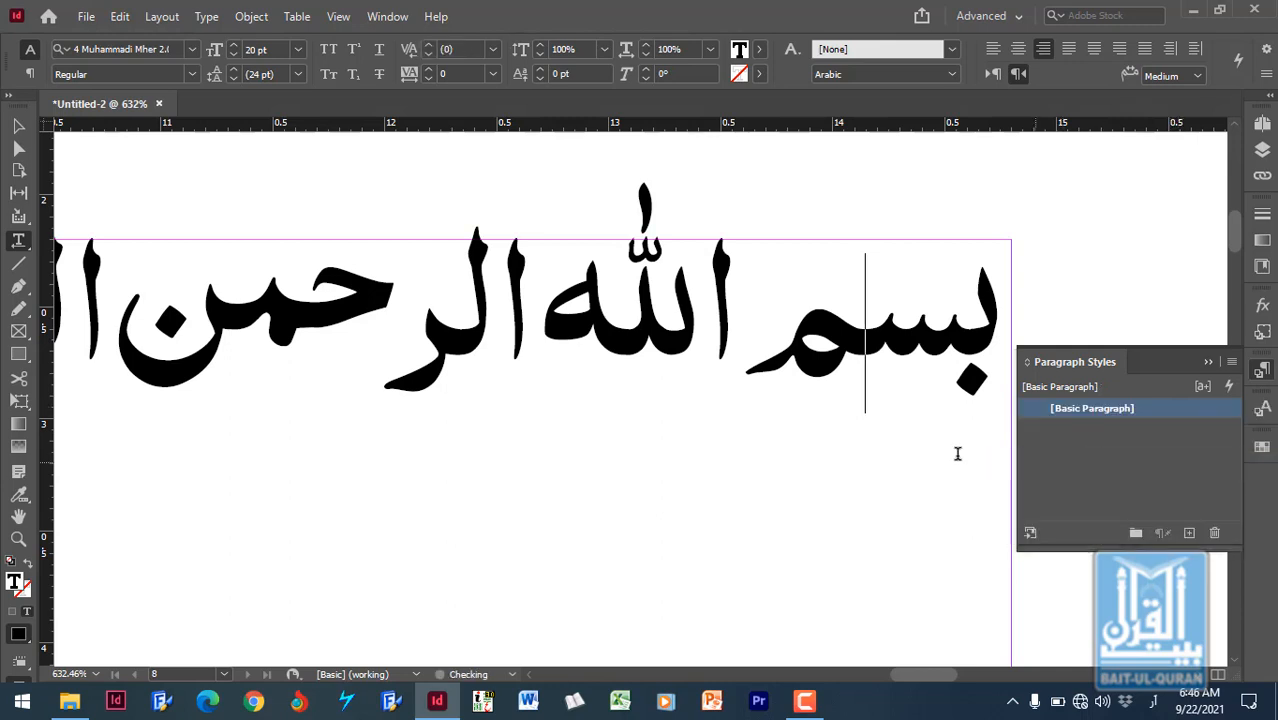
# - Collapse the paragraph style list and close the Untitled-2 document without saving it
pyautogui.click(571, 391)
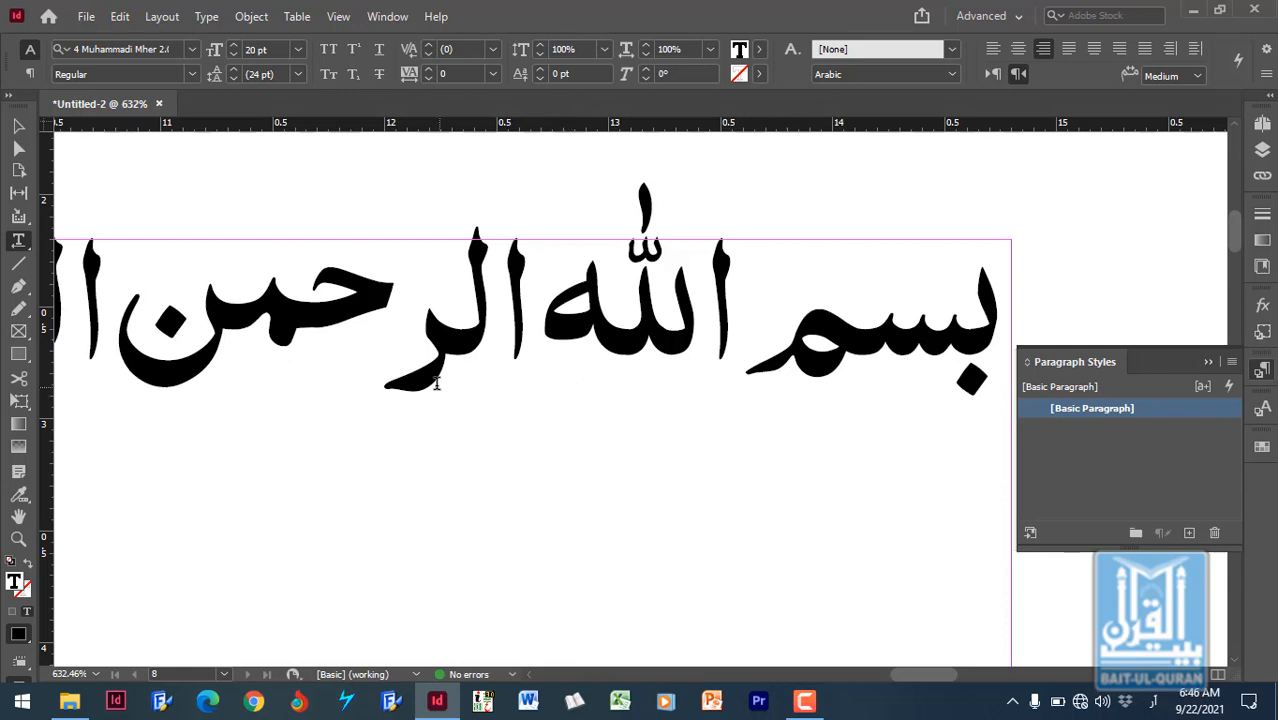
pyautogui.click(497, 308)
pyautogui.click(1209, 362)
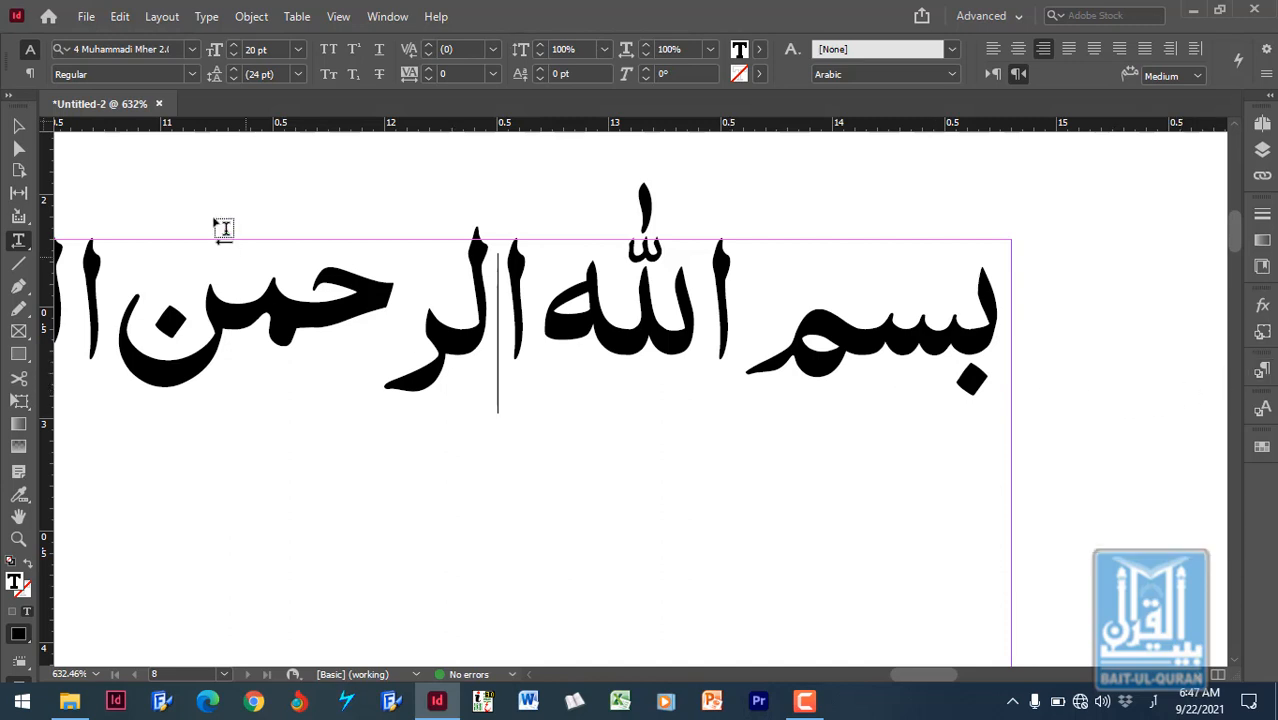
pyautogui.click(158, 104)
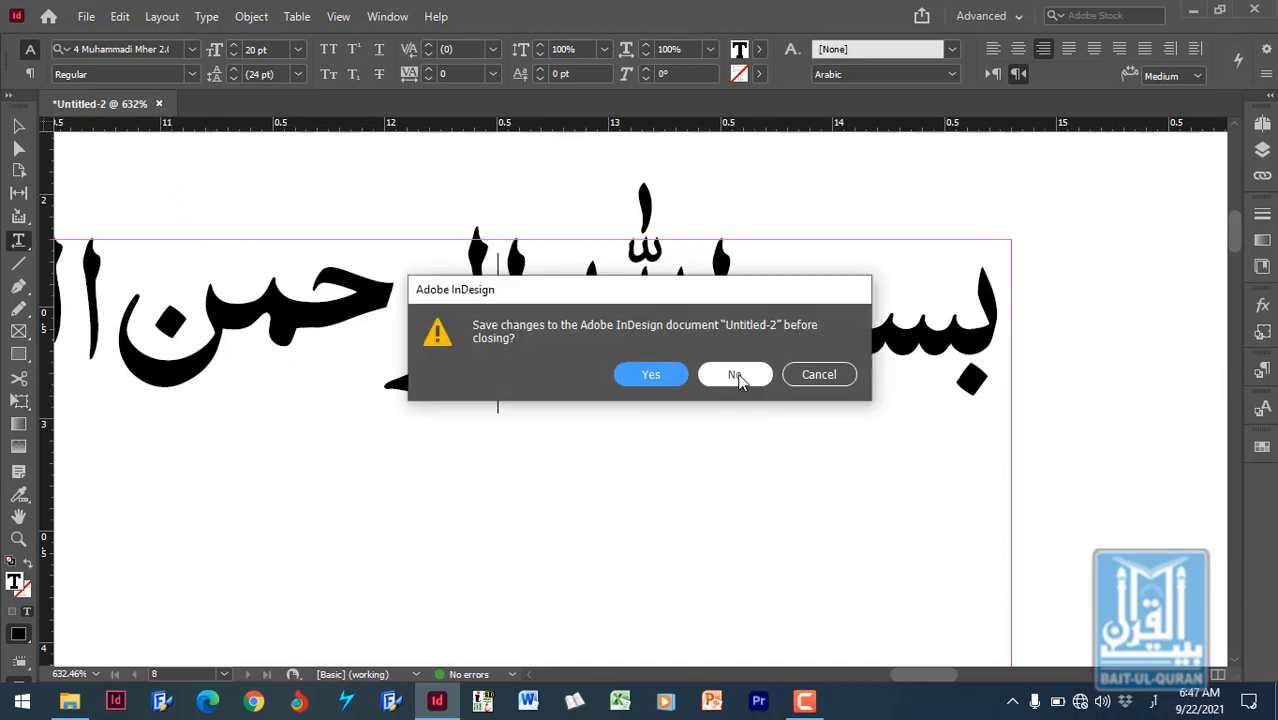
pyautogui.click(736, 376)
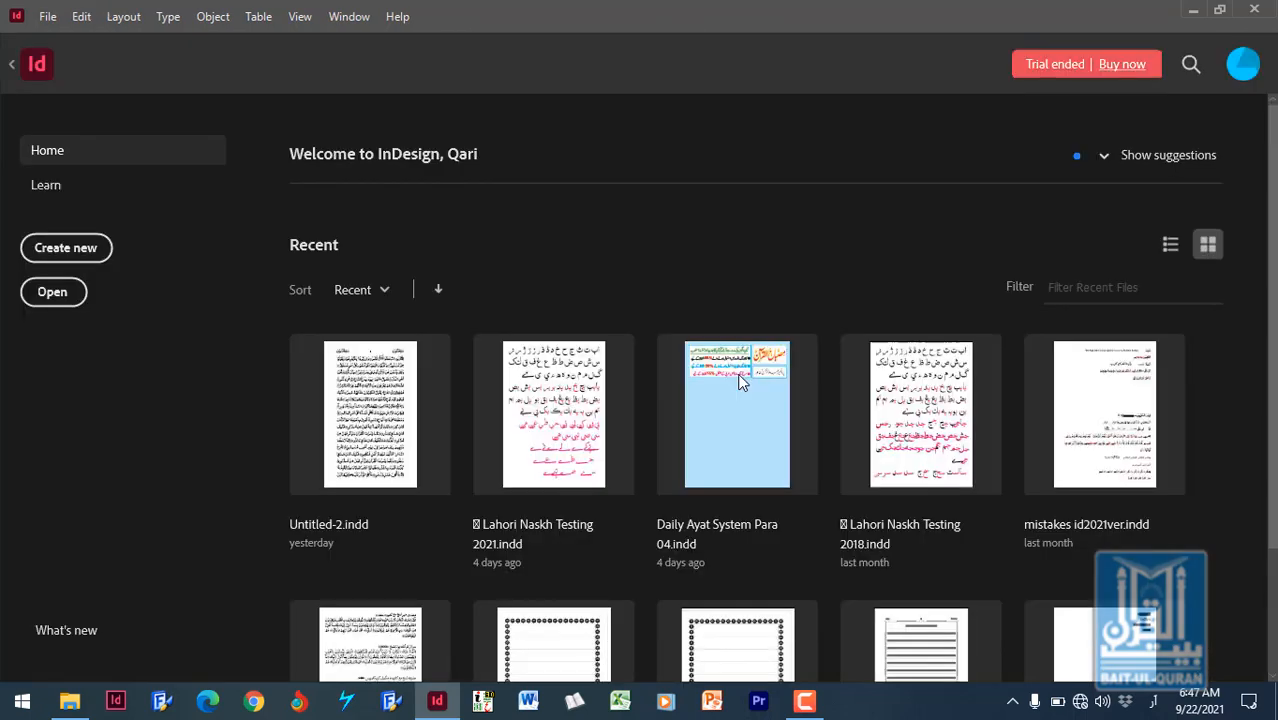
# - Create a new document with Centimeters as the units and facing pages turned on
pyautogui.click(92, 253)
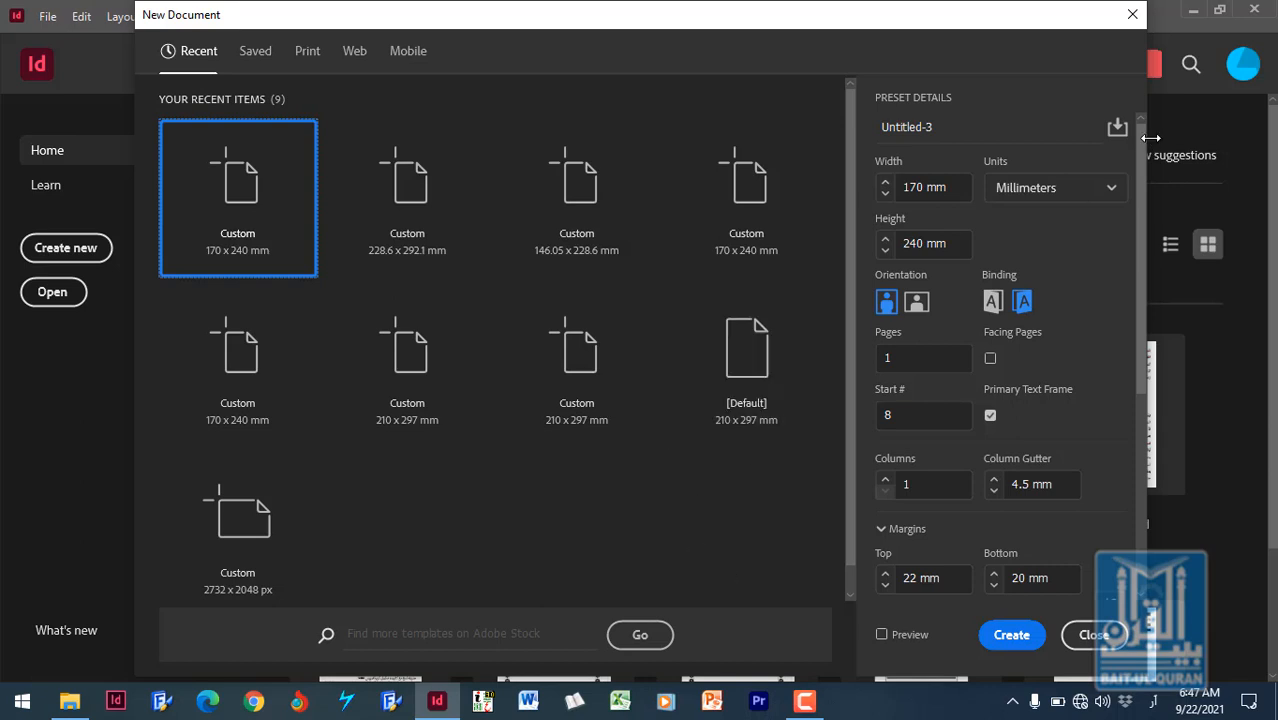
pyautogui.click(1117, 193)
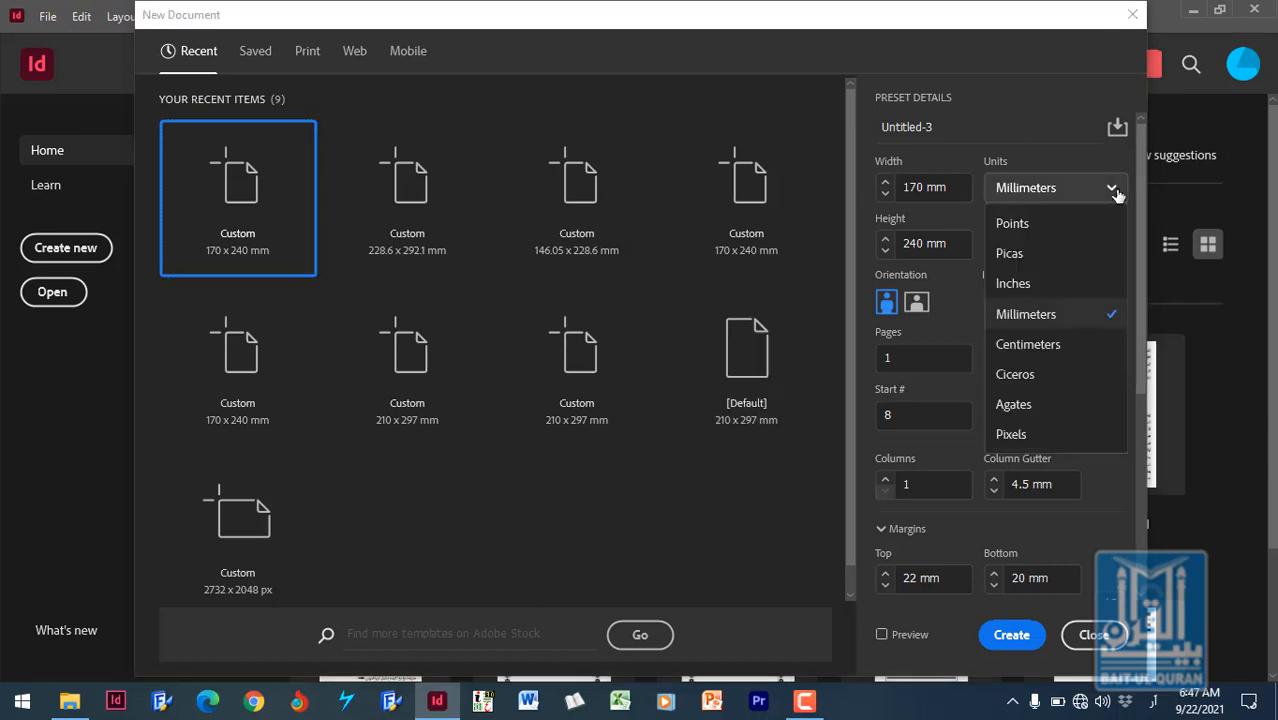
pyautogui.click(1066, 350)
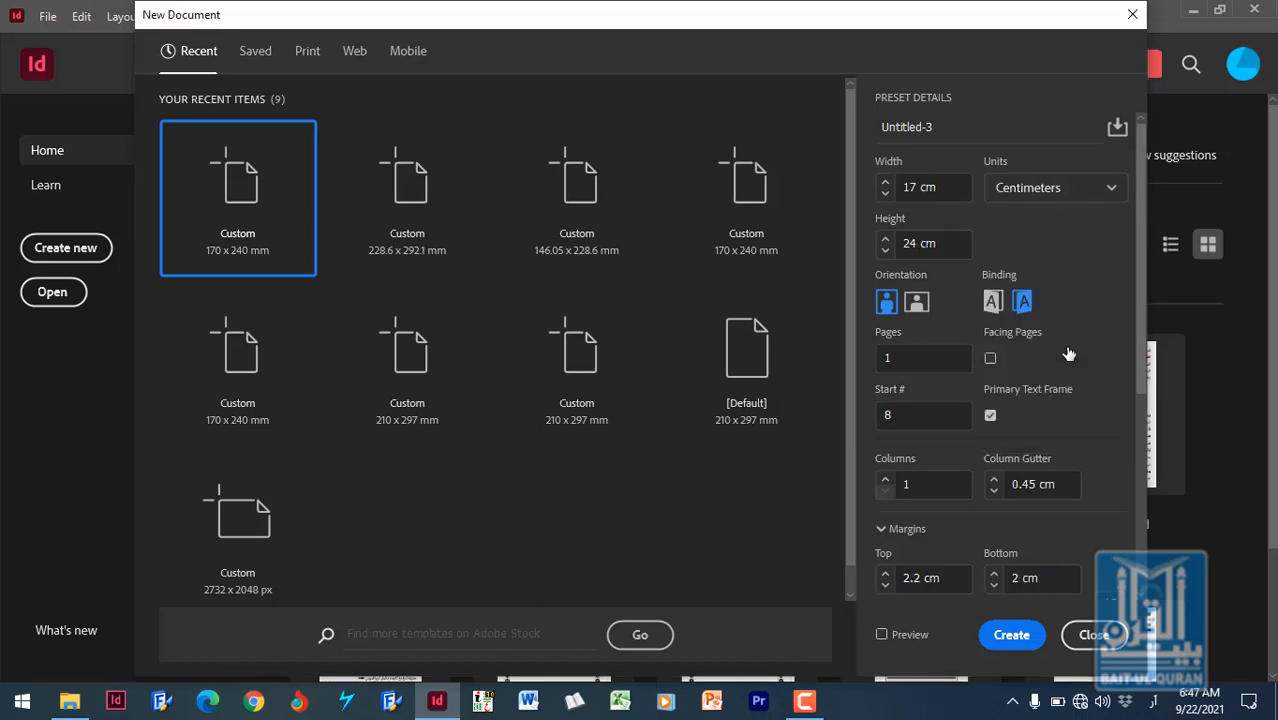
pyautogui.click(950, 187)
pyautogui.click(990, 360)
pyautogui.moveTo(1142, 366); pyautogui.dragTo(1144, 429)
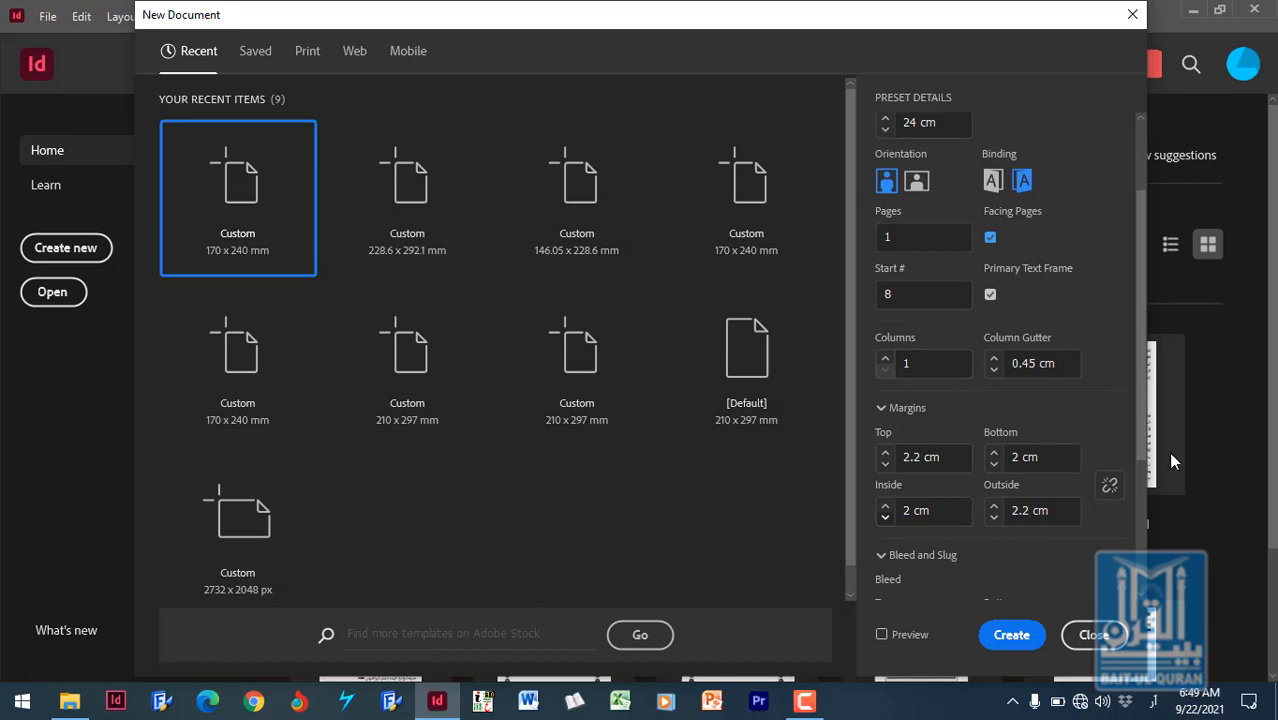
pyautogui.moveTo(1144, 426); pyautogui.dragTo(1148, 510)
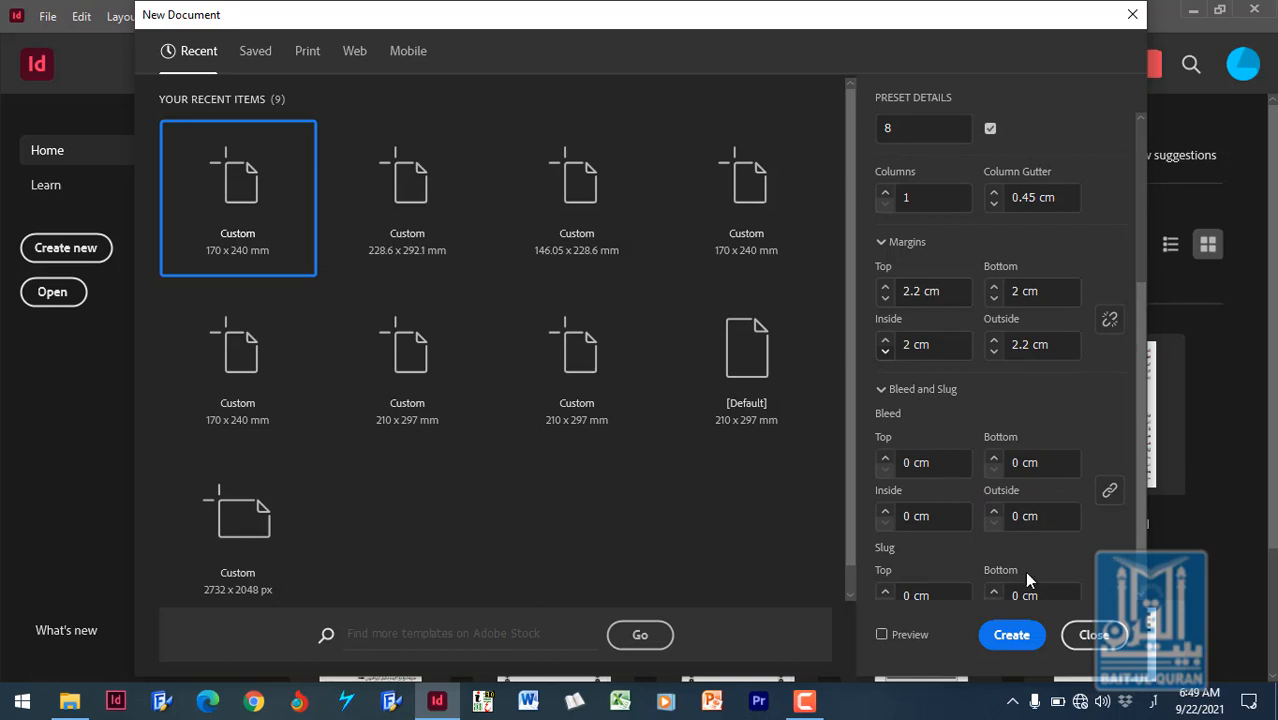
pyautogui.click(1019, 641)
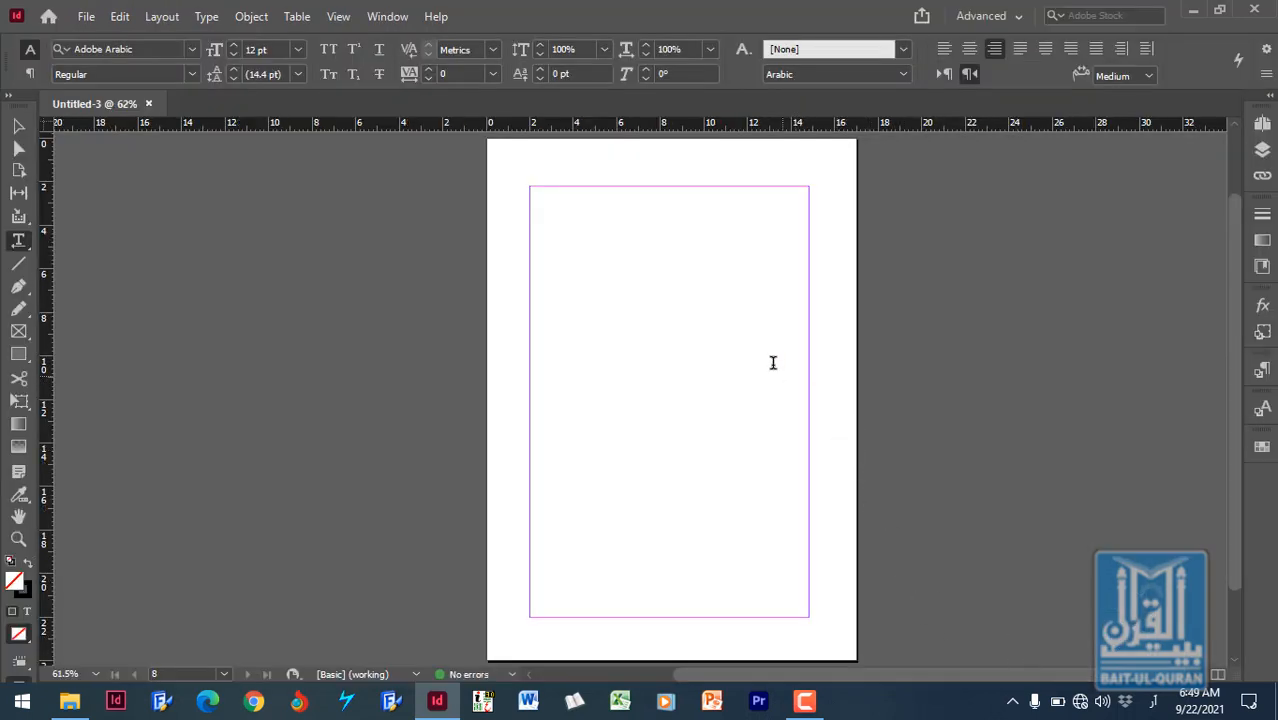
# - Look over the single page of the new document and close the document
pyautogui.scroll(-2, 769, 286)
pyautogui.scroll(2, 754, 359)
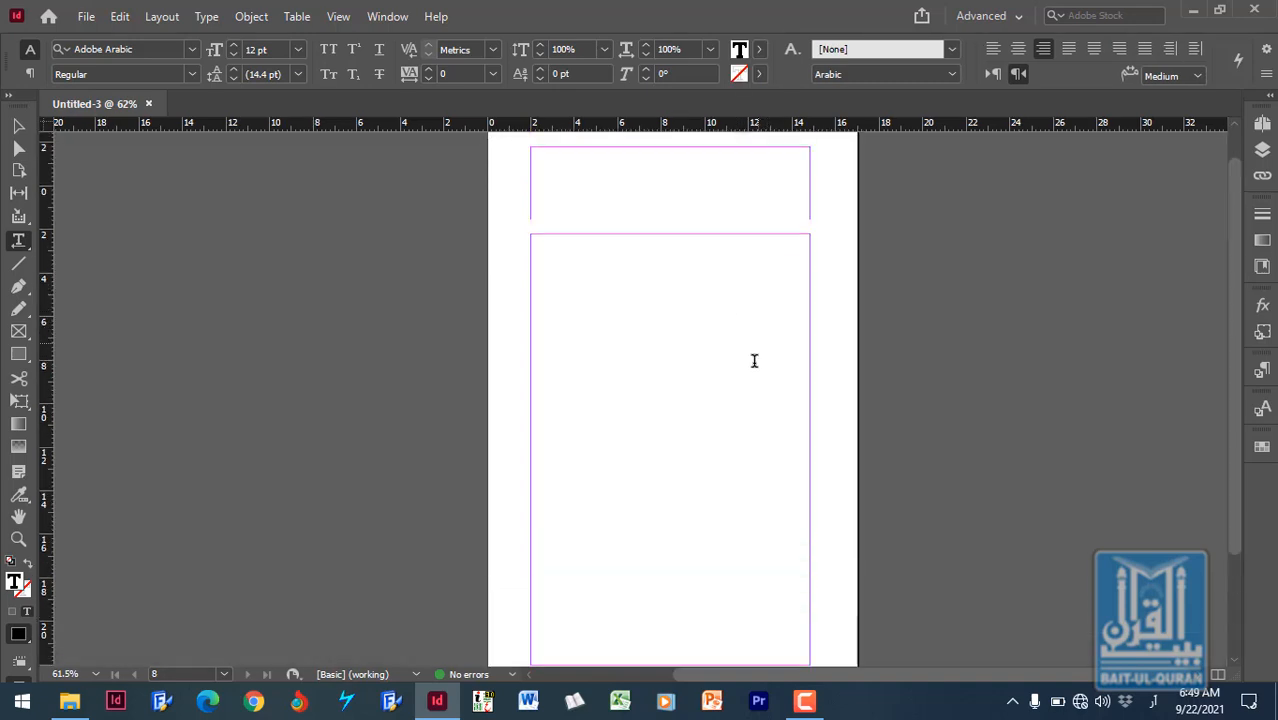
pyautogui.scroll(-1, 769, 387)
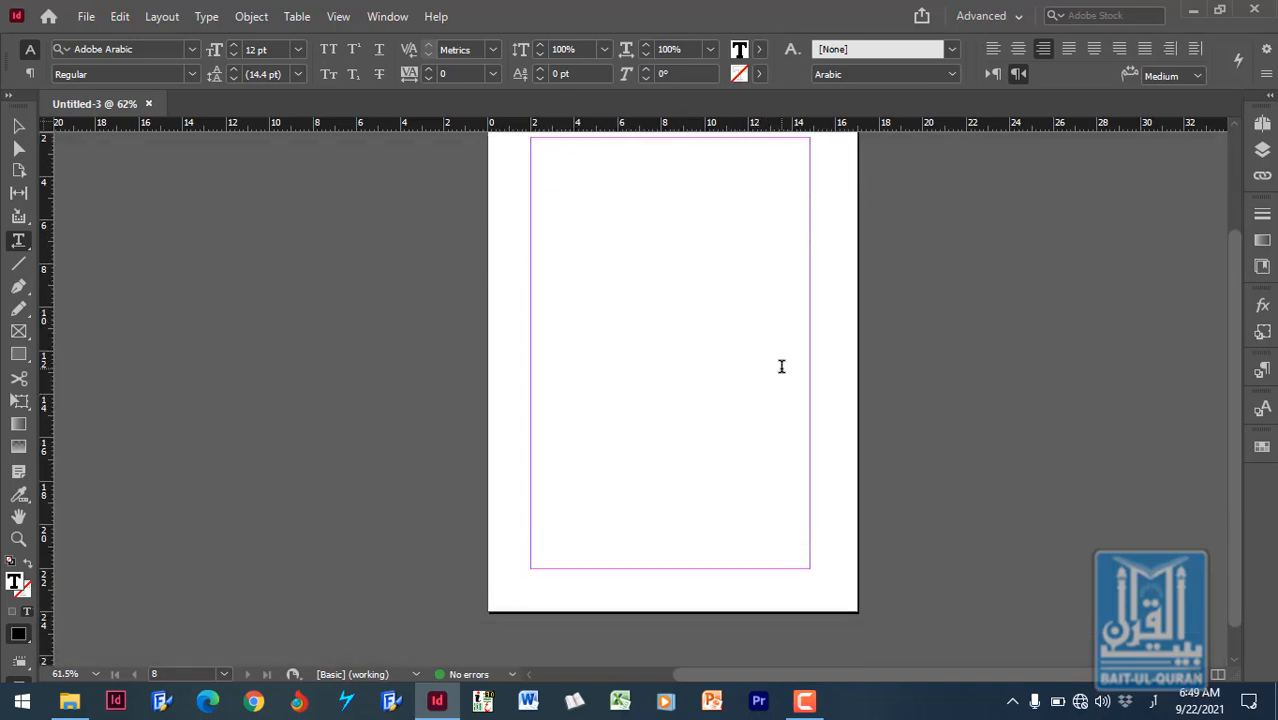
pyautogui.scroll(2, 781, 366)
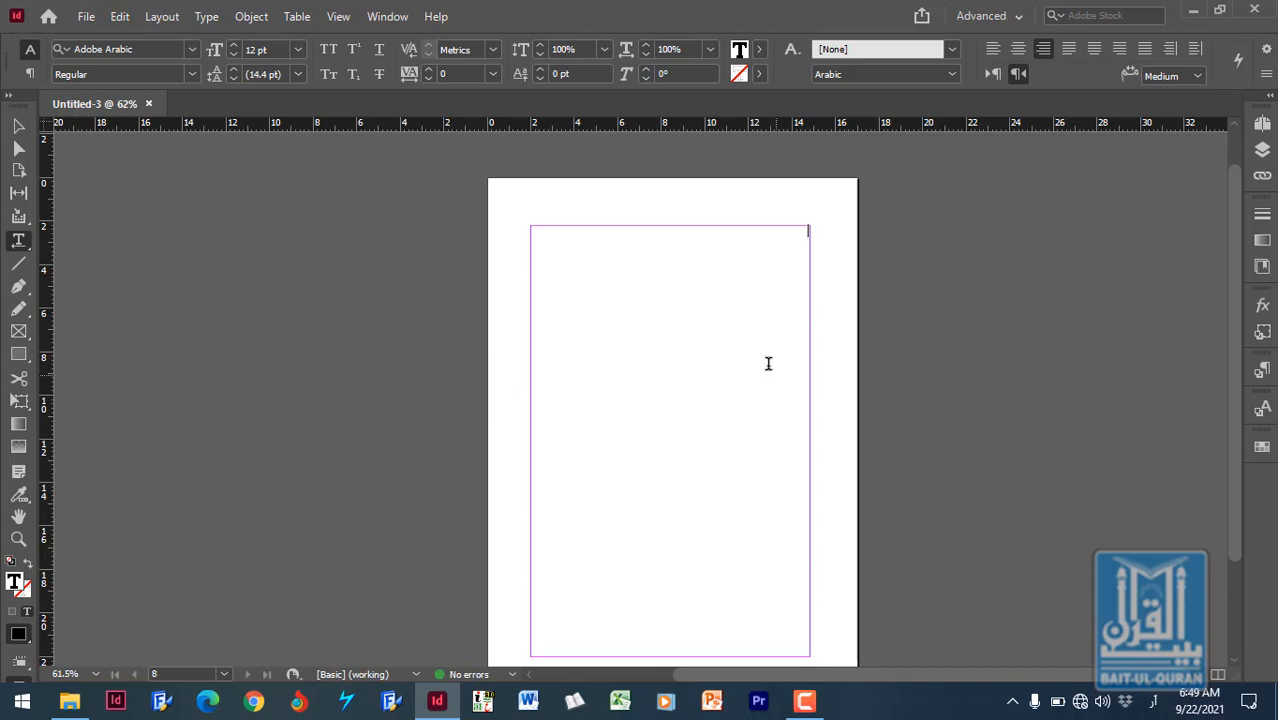
pyautogui.click(148, 103)
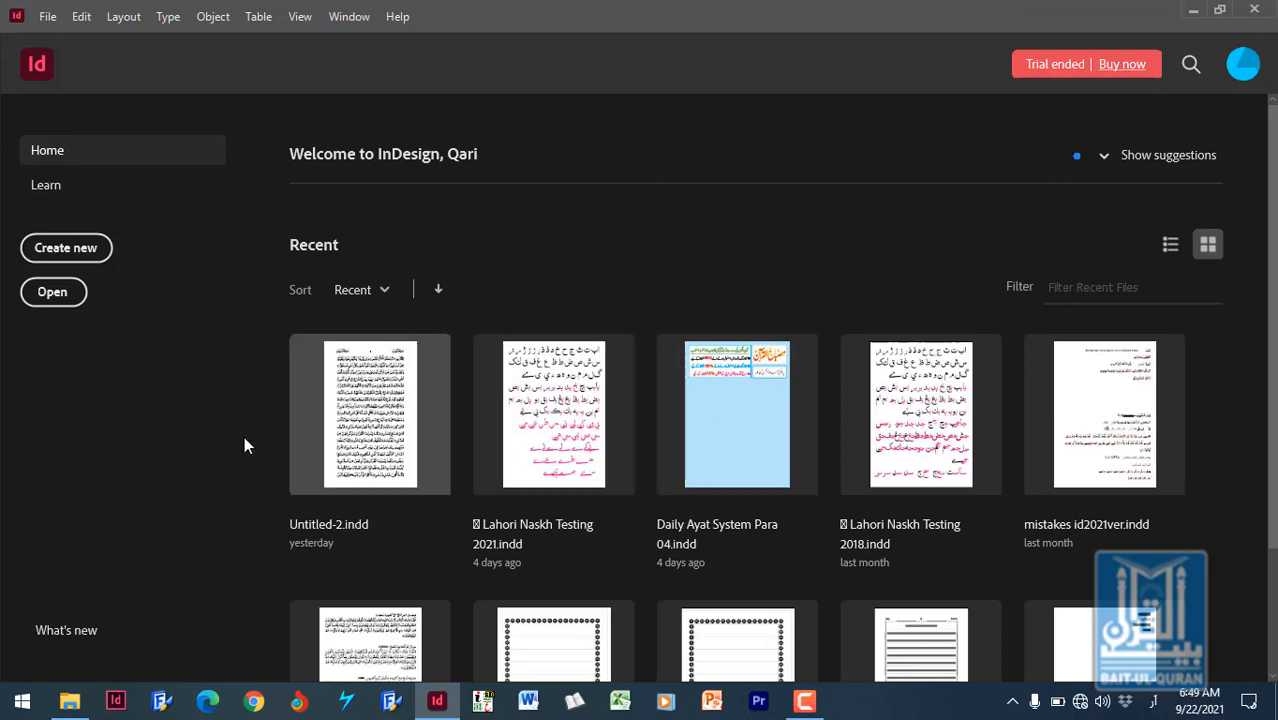
# - Create a new facing-pages document with 100 pages, keeping the other preset details
pyautogui.click(85, 248)
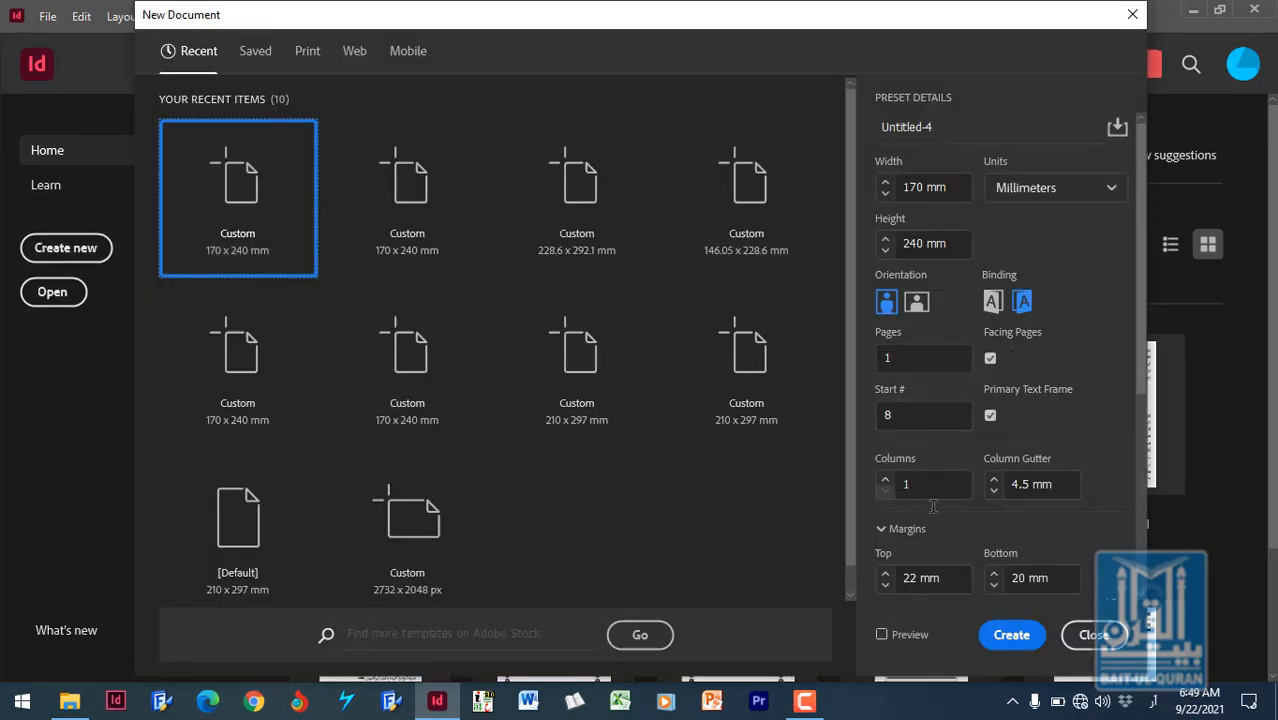
pyautogui.click(919, 357)
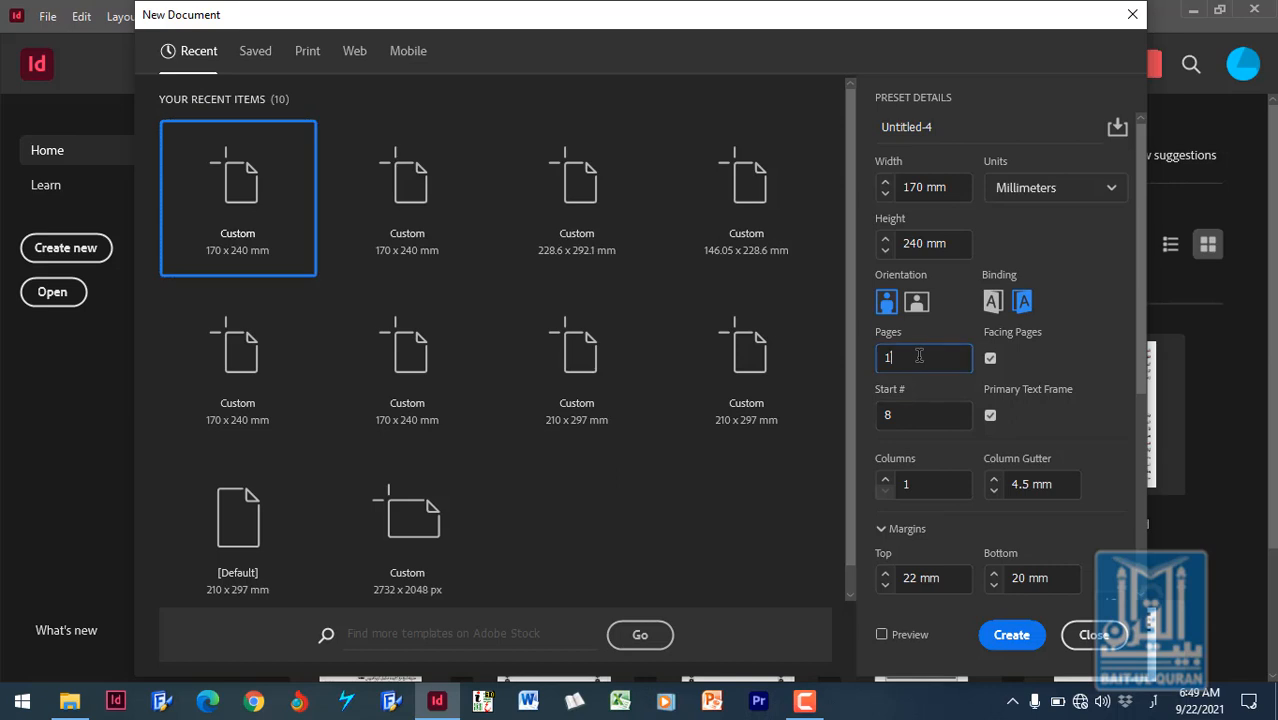
pyautogui.write('00')
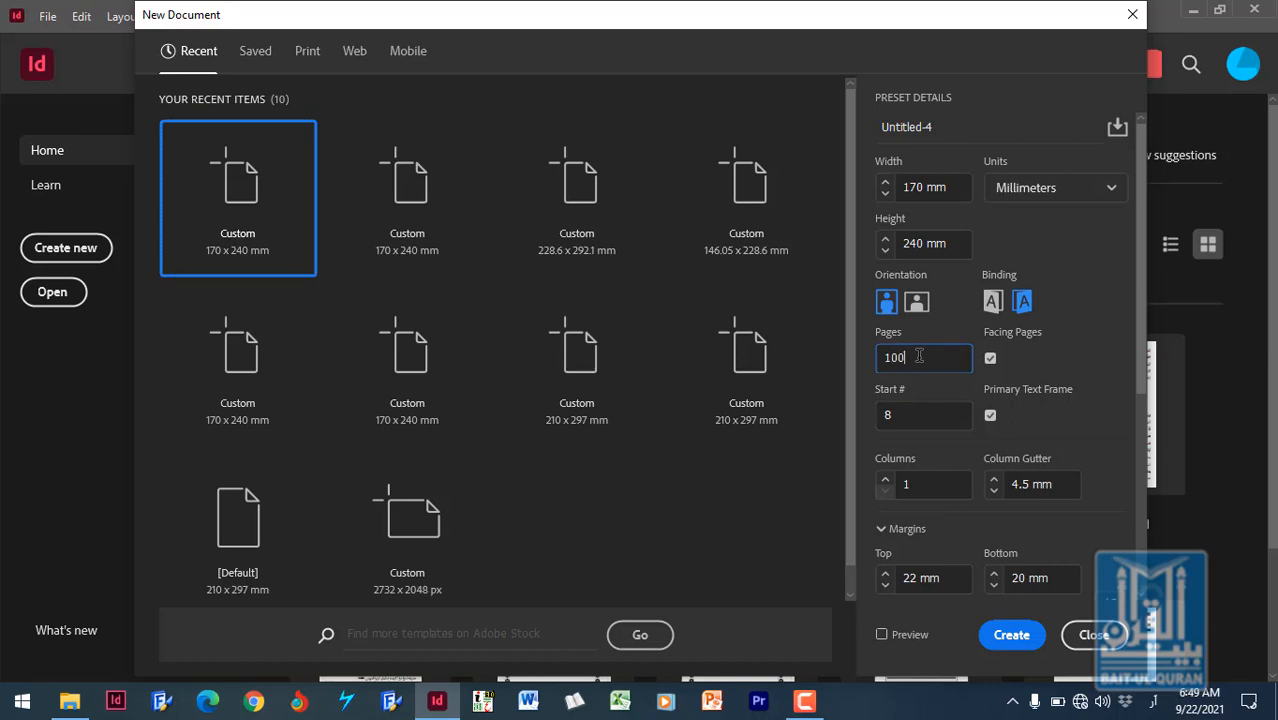
pyautogui.click(1012, 636)
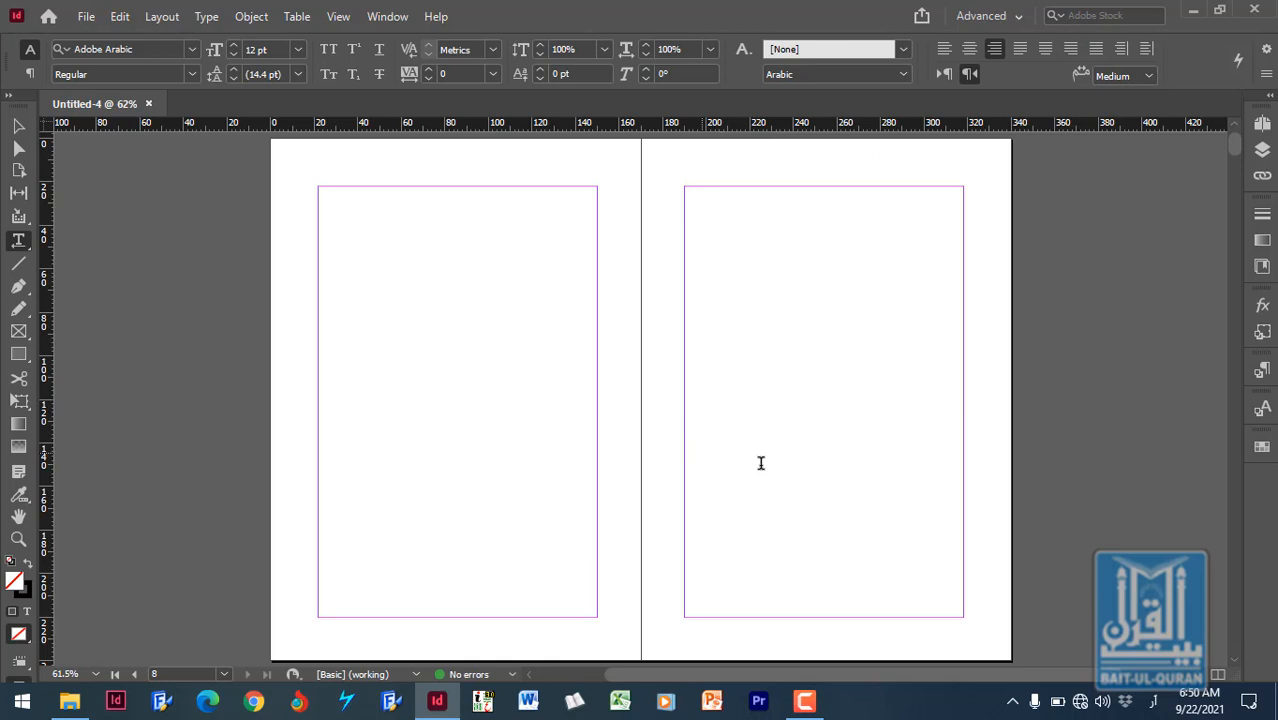
# - Look through the first facing-page spreads of the 100-page document and close the document
pyautogui.scroll(1, 853, 445)
pyautogui.scroll(-3, 840, 427)
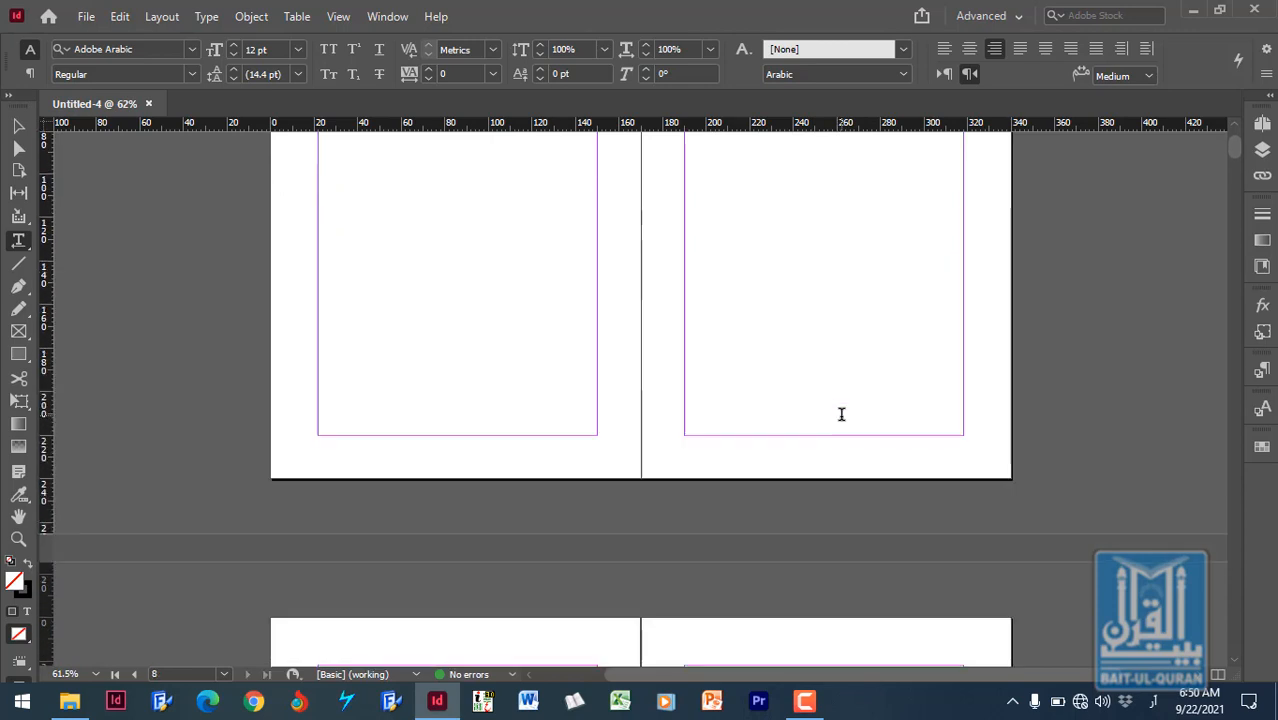
pyautogui.scroll(3, 840, 427)
pyautogui.scroll(-5, 853, 404)
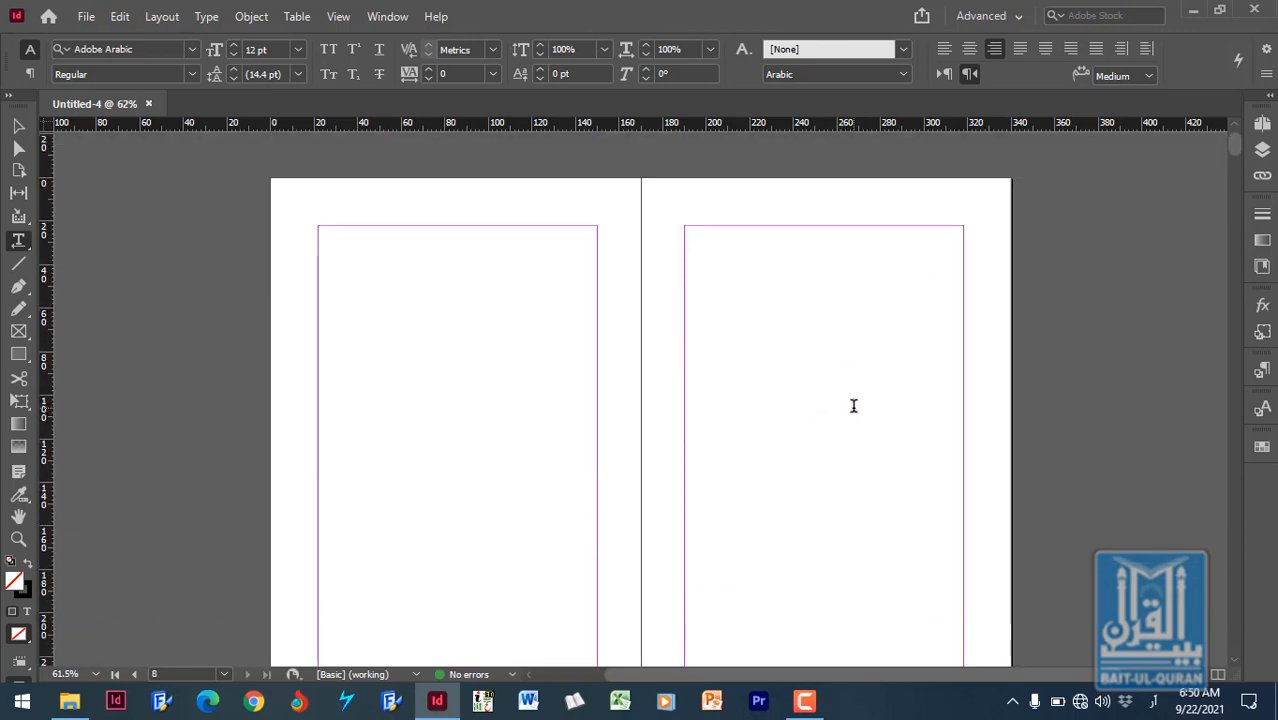
pyautogui.scroll(2, 846, 388)
pyautogui.scroll(3, 849, 383)
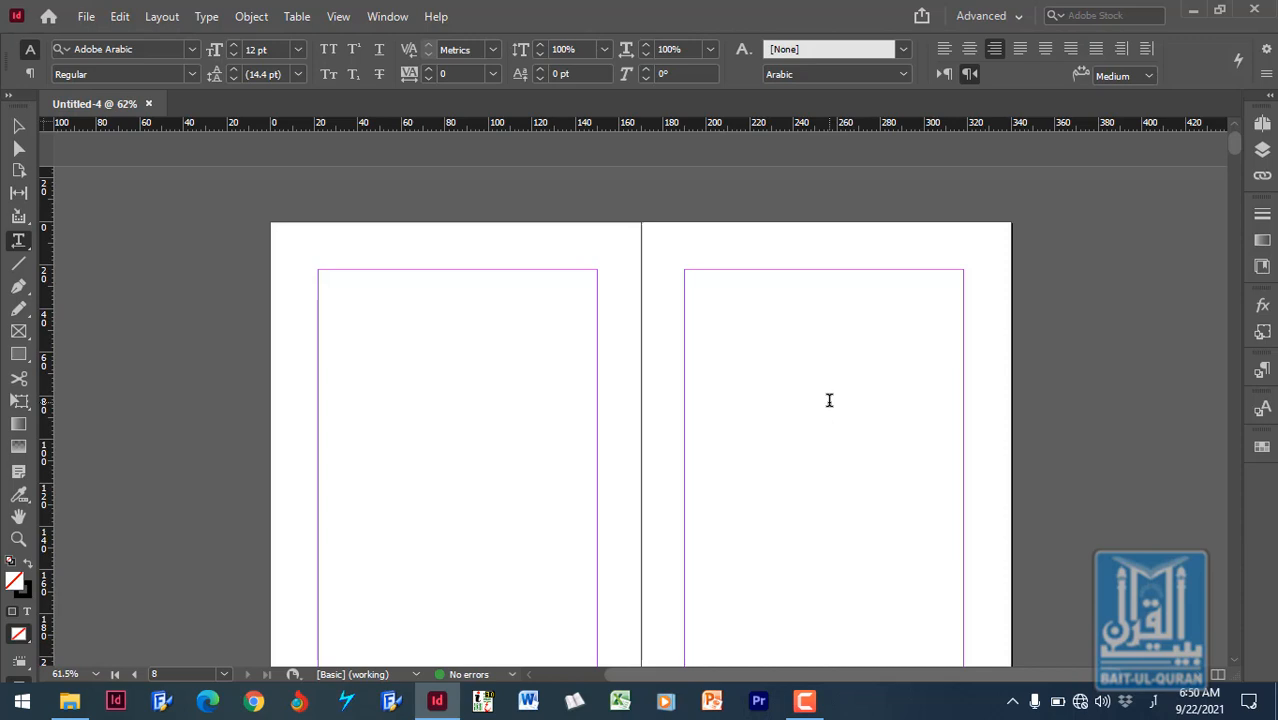
pyautogui.click(149, 104)
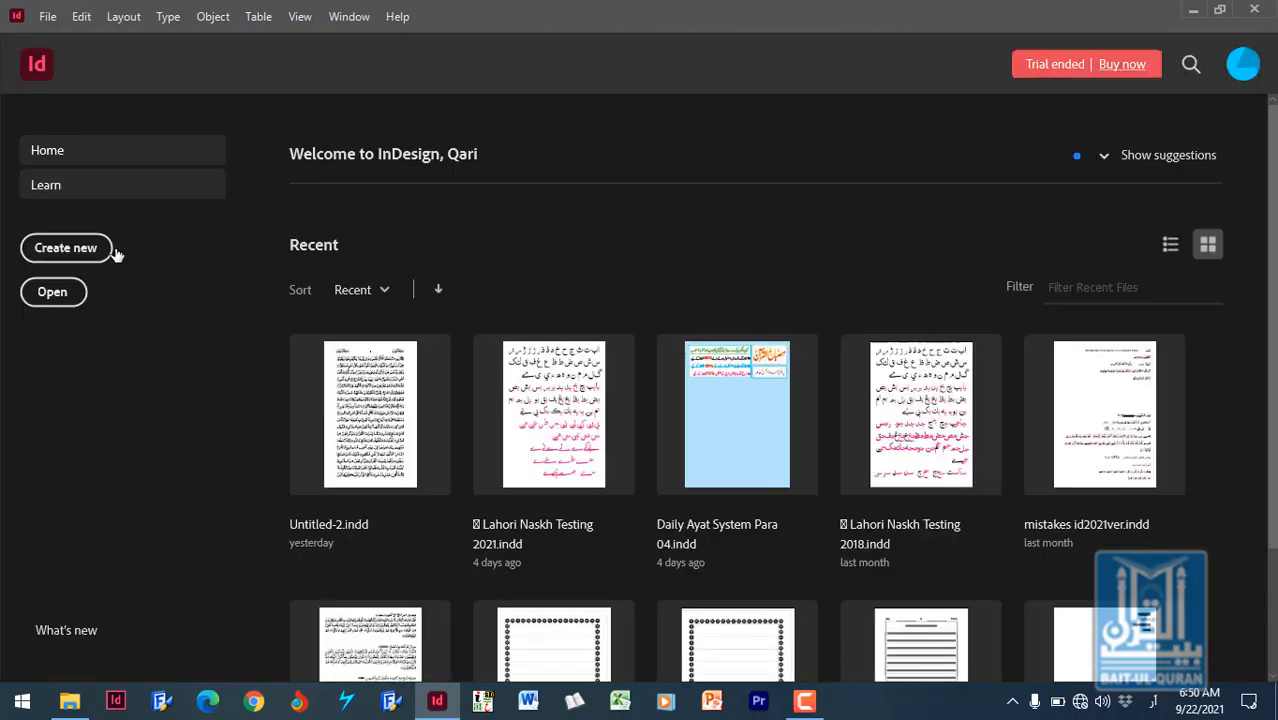
# - Create a new 100-page facing-pages document with start number 1, keeping the other preset details
pyautogui.click(95, 247)
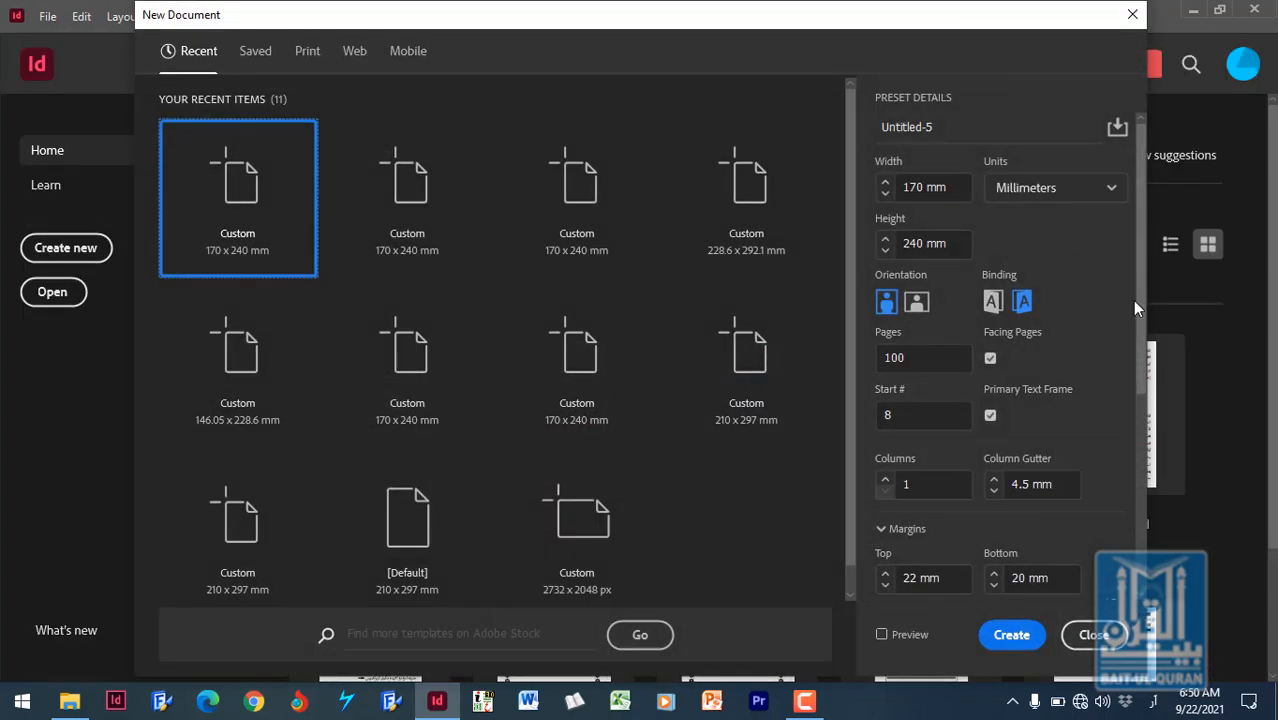
pyautogui.moveTo(1141, 326); pyautogui.dragTo(1130, 364)
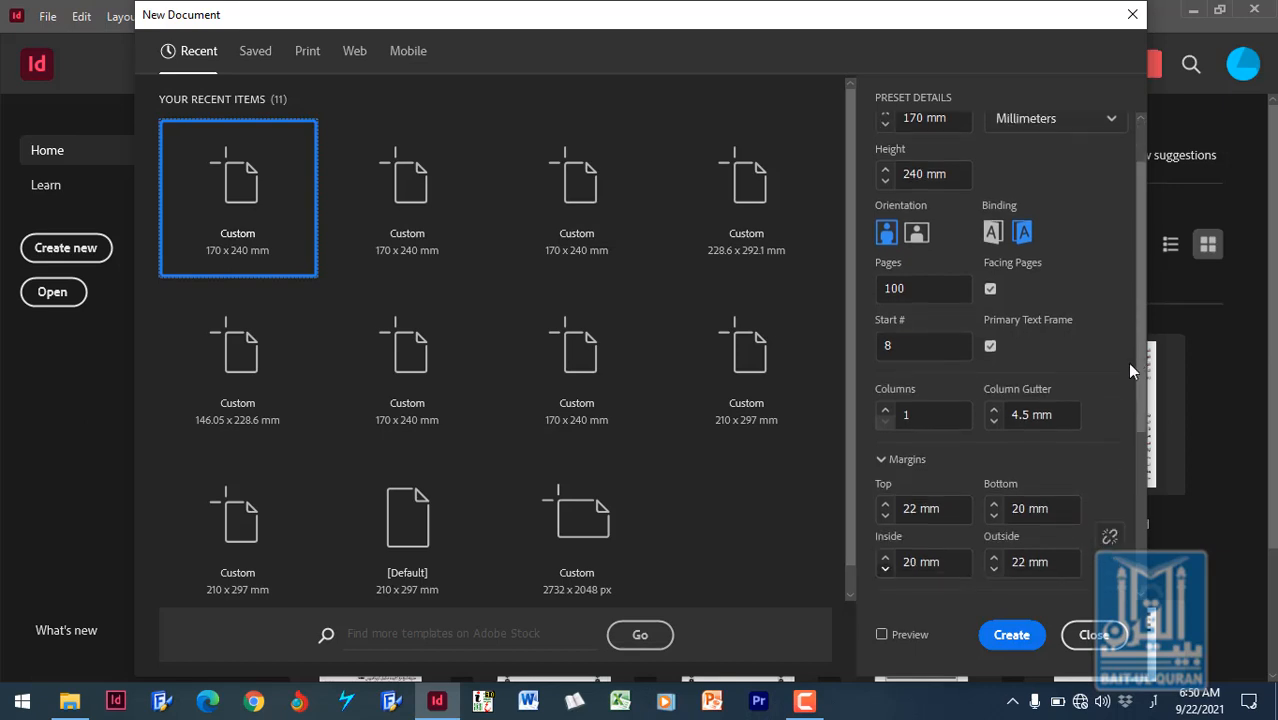
pyautogui.moveTo(917, 347); pyautogui.dragTo(858, 341)
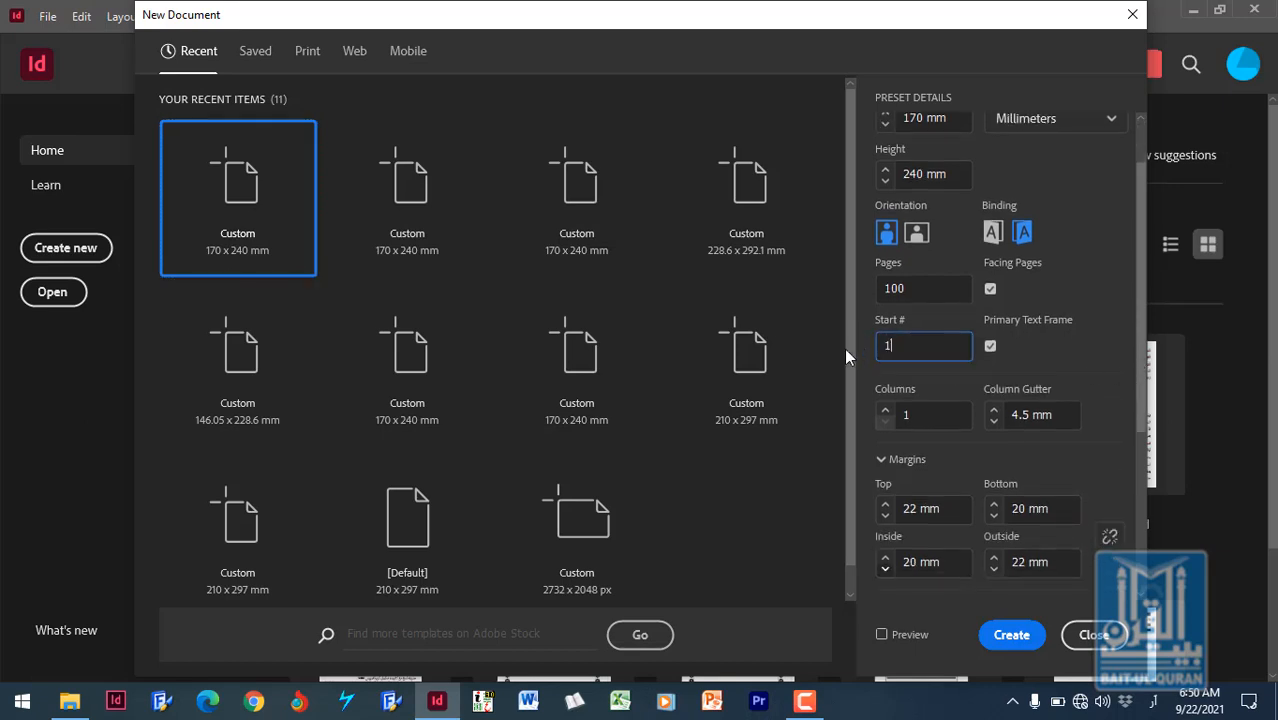
pyautogui.click(1028, 640)
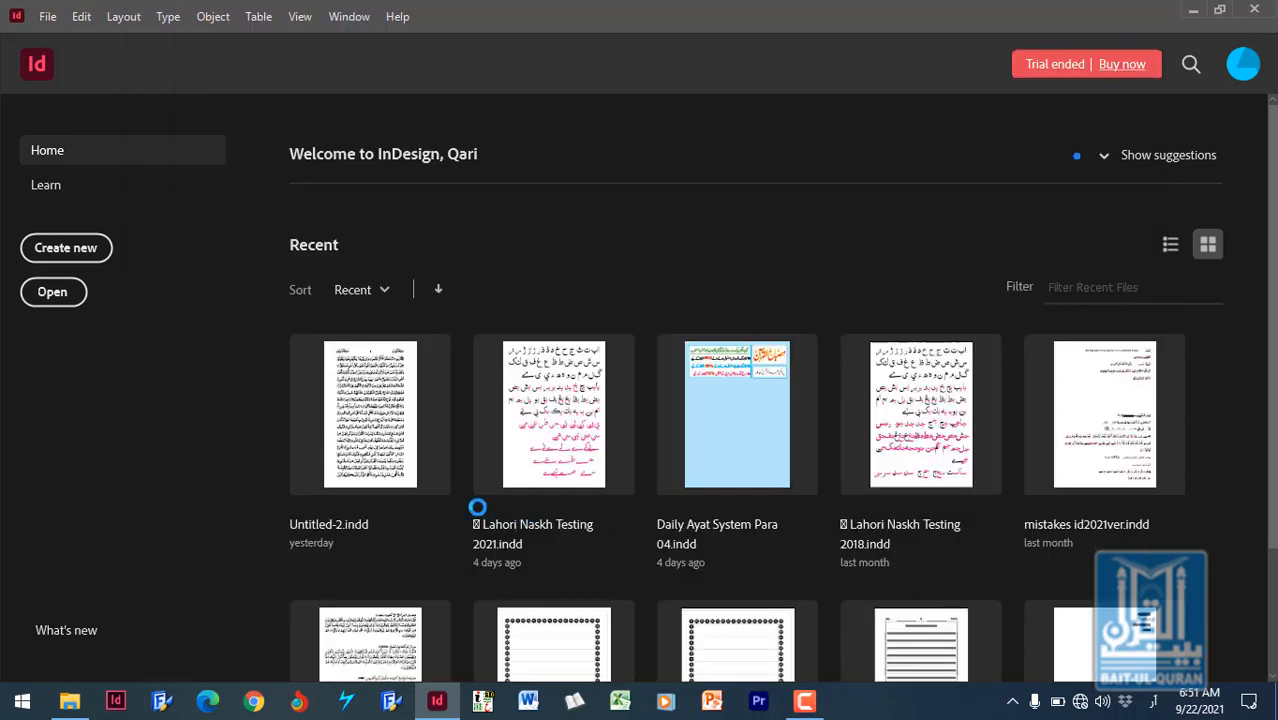
# - Look through the first page and following spreads of the new document and show the overview of its pages
pyautogui.scroll(-3, 650, 425)
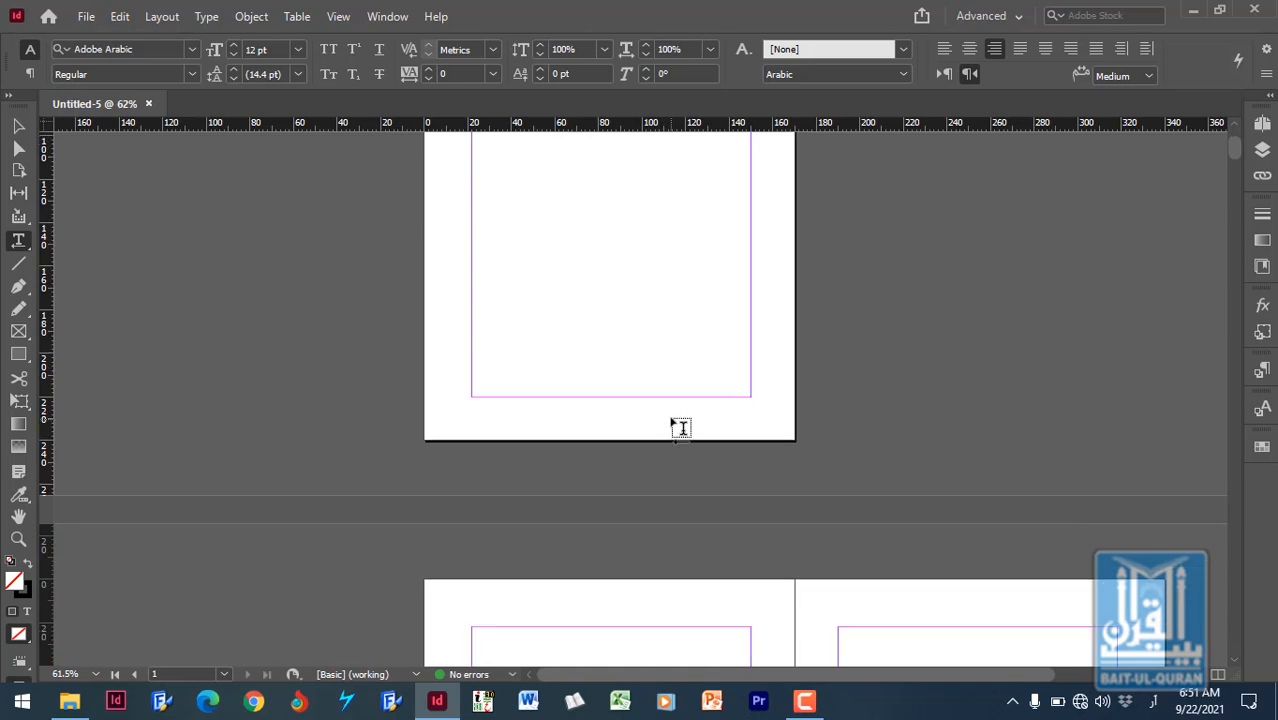
pyautogui.scroll(-2, 680, 427)
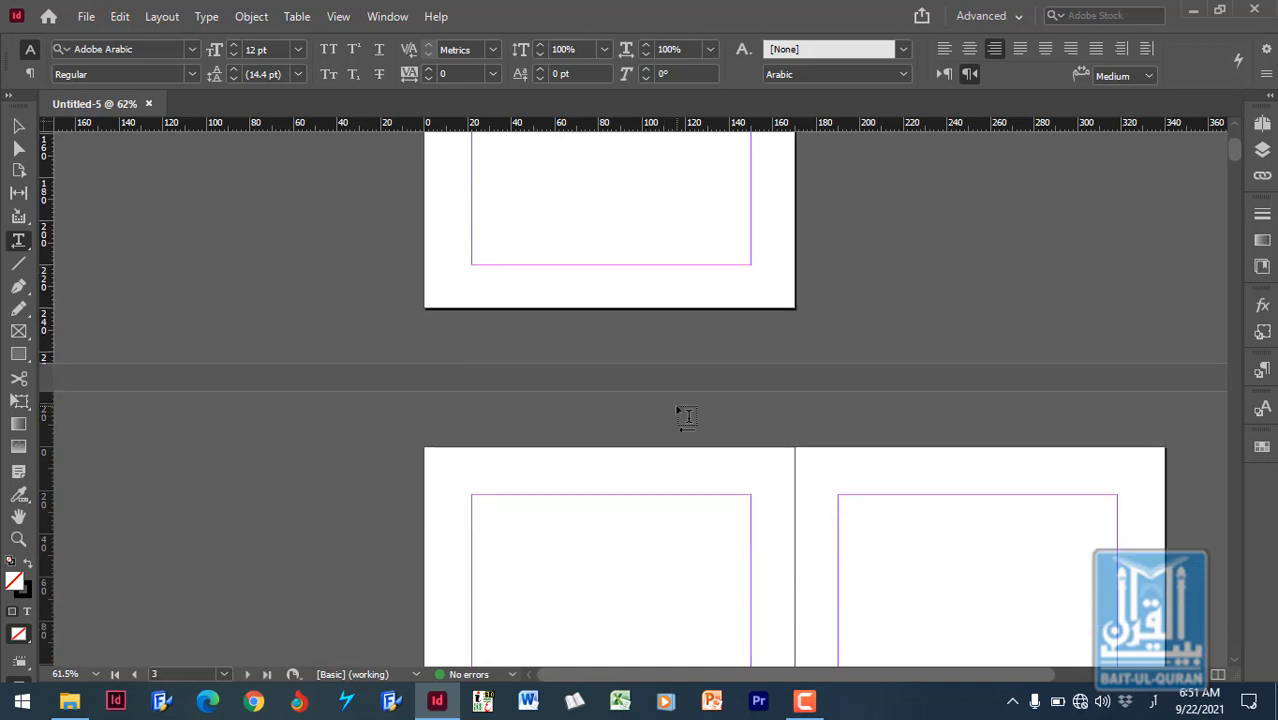
pyautogui.scroll(2, 747, 408)
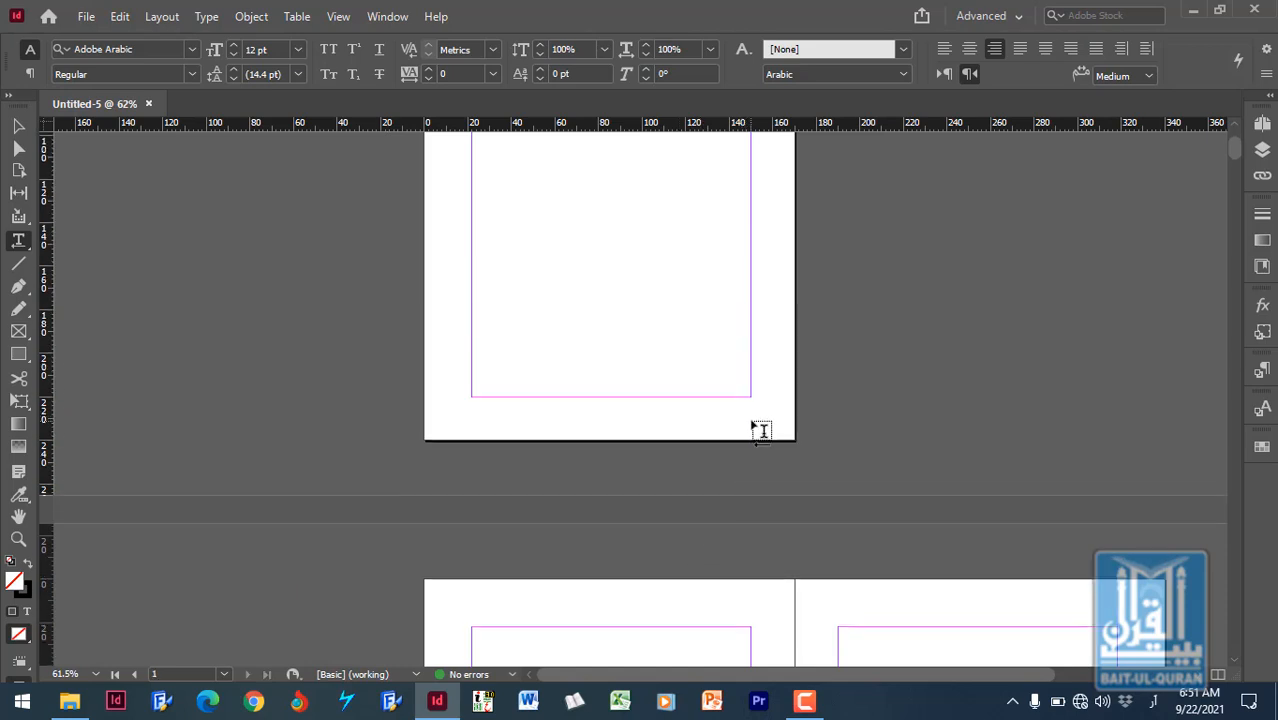
pyautogui.scroll(-7, 776, 438)
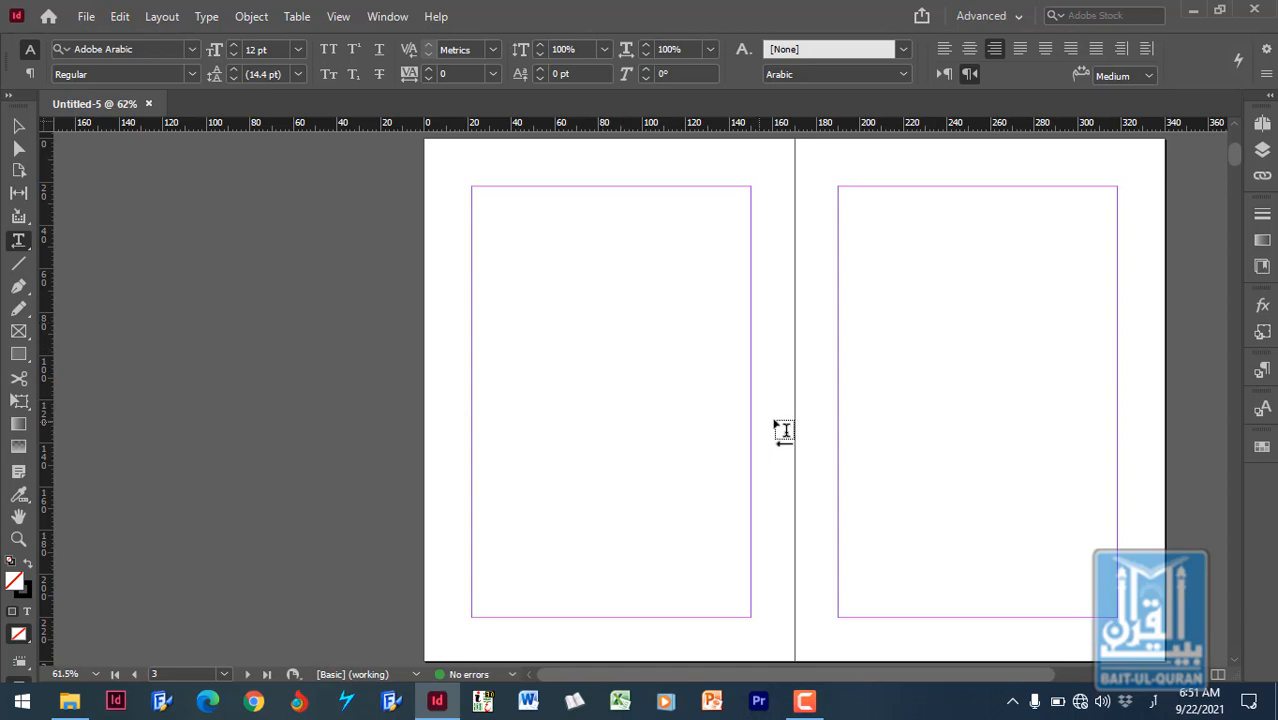
pyautogui.scroll(-4, 826, 444)
pyautogui.scroll(-2, 826, 444)
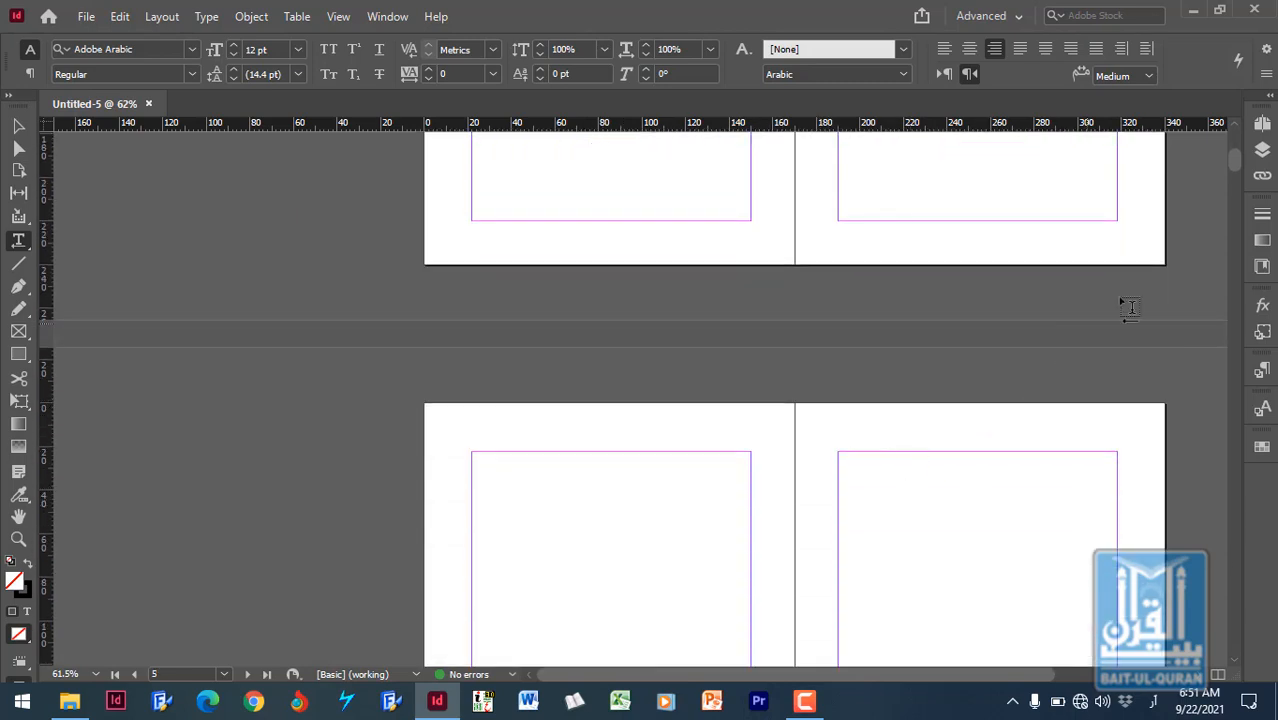
pyautogui.click(1263, 126)
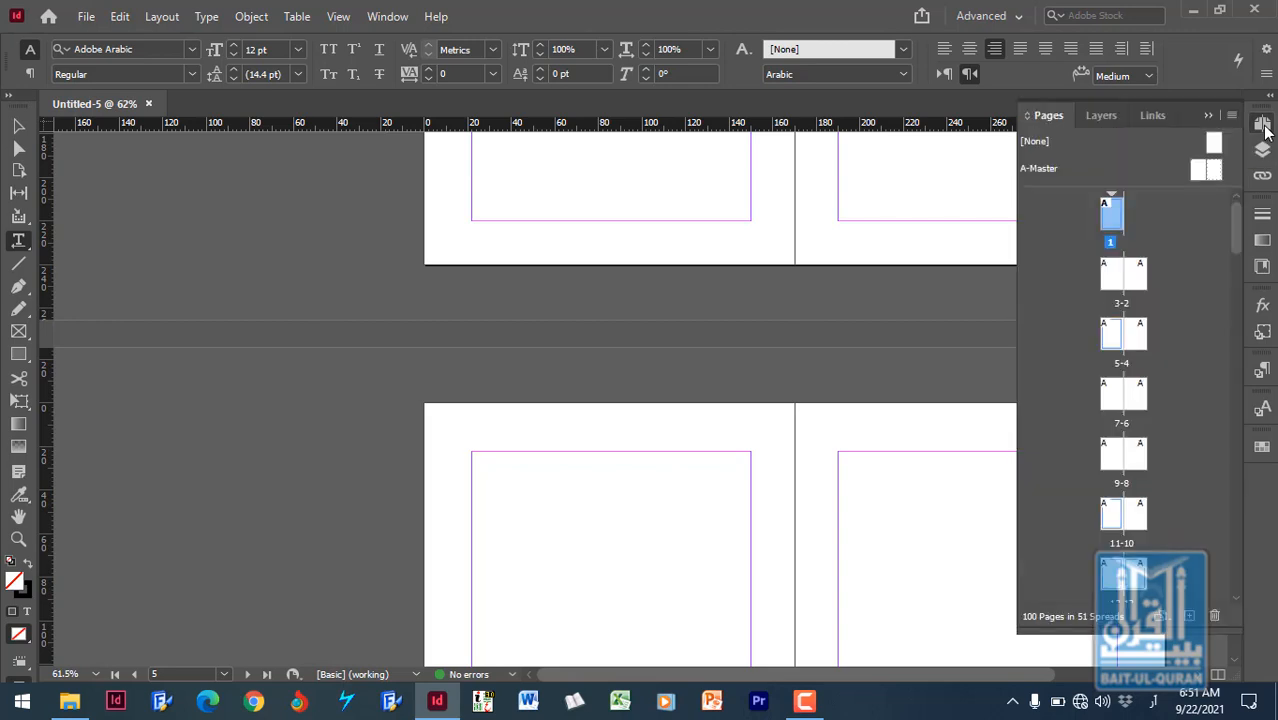